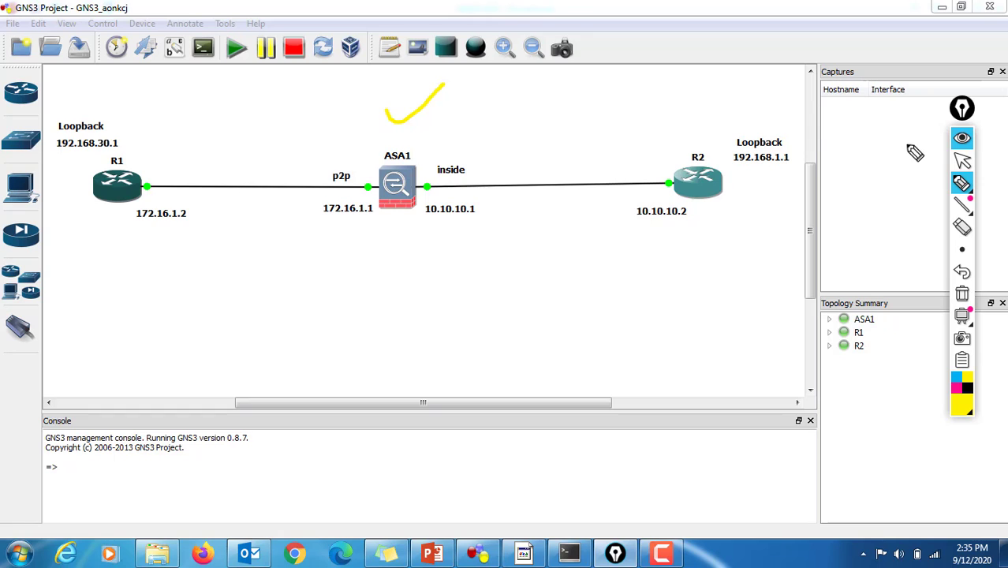
Step: Show the interface labels on the links between R1, ASA1 and R2 in the topology
click(961, 161)
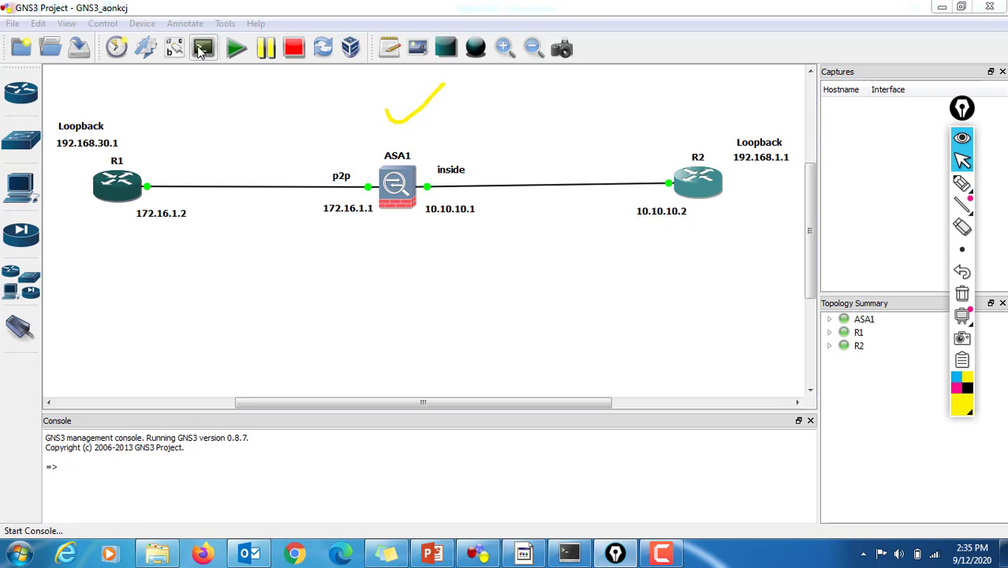
click(175, 48)
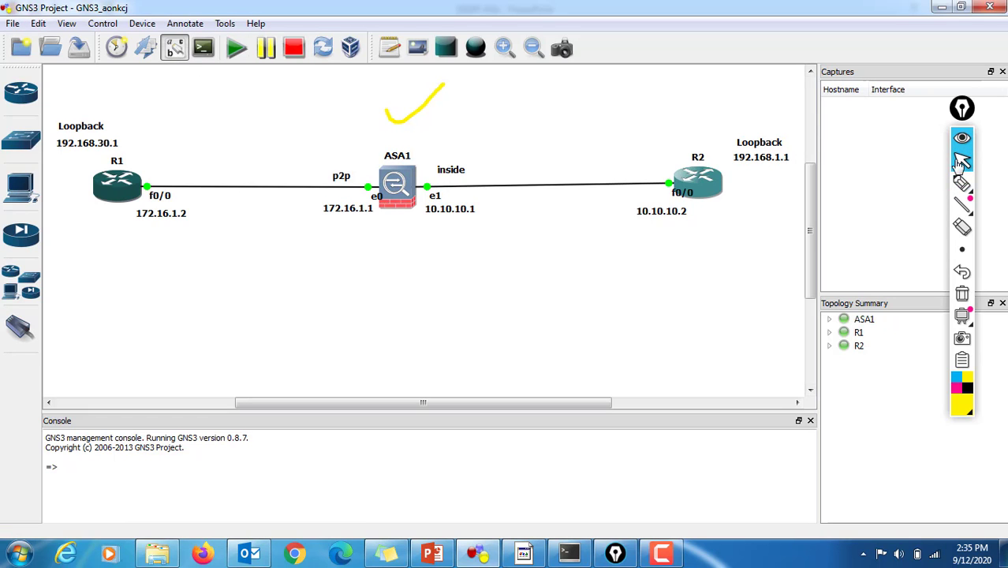
Step: Annotate the topology with ticks at ASA1's e1 and e0 interfaces, a circle around p2p, and underlines beneath 172.16.1.1 and 172.16.1.2
mouse_move(961, 183)
click(892, 190)
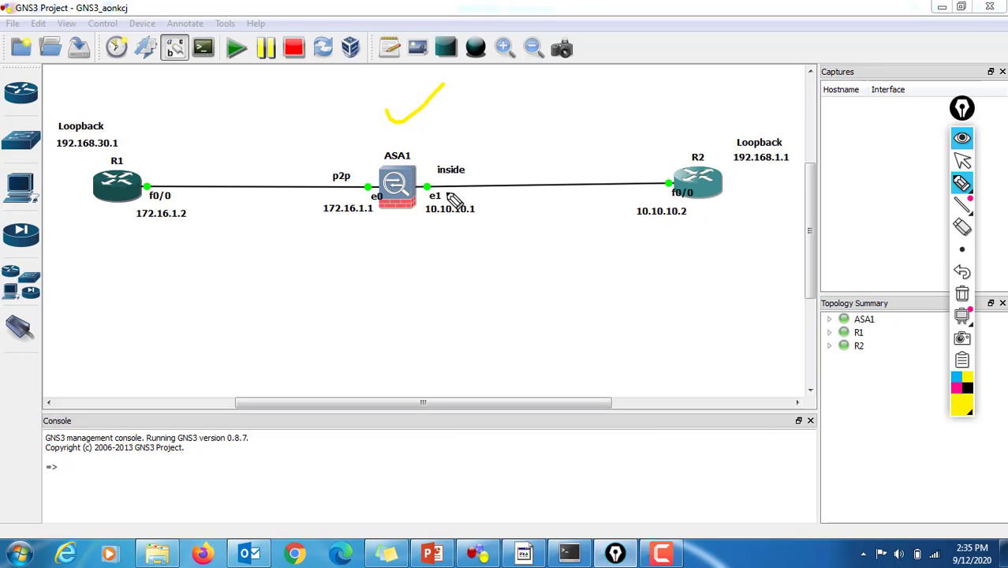
drag(447, 192, 511, 162)
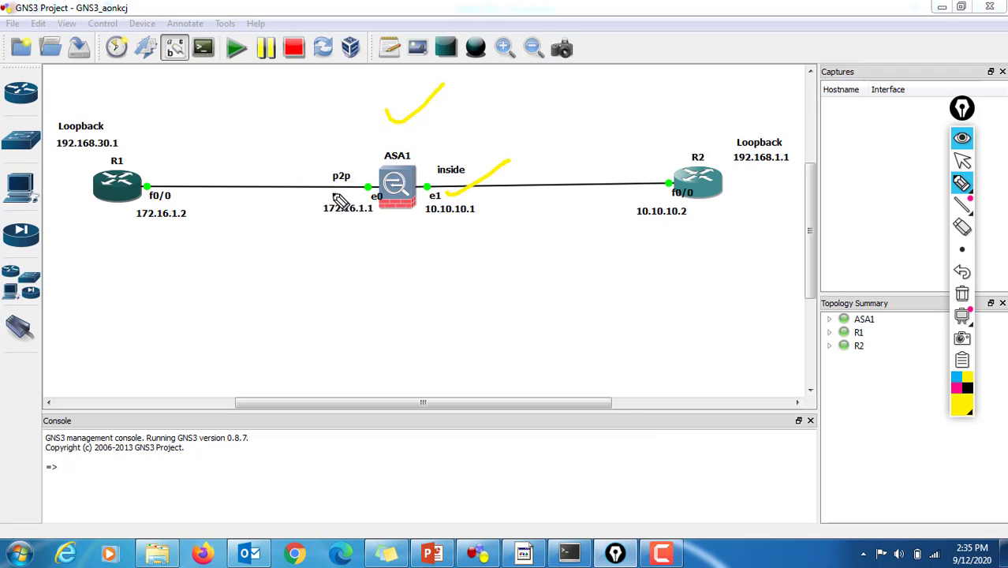
drag(338, 199, 361, 183)
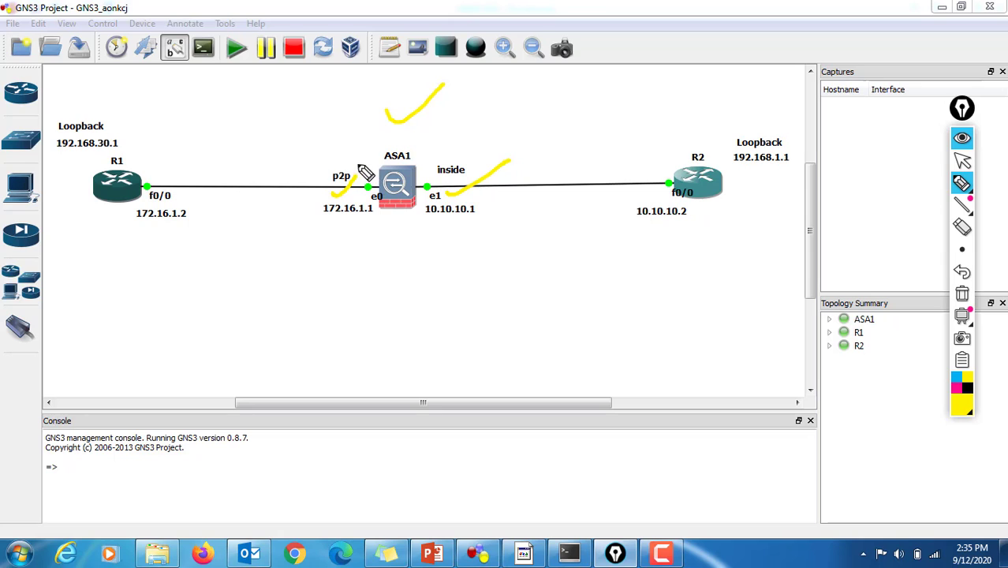
mouse_move(365, 172)
mouse_down()
mouse_move(329, 167)
mouse_move(357, 202)
mouse_move(368, 169)
mouse_up()
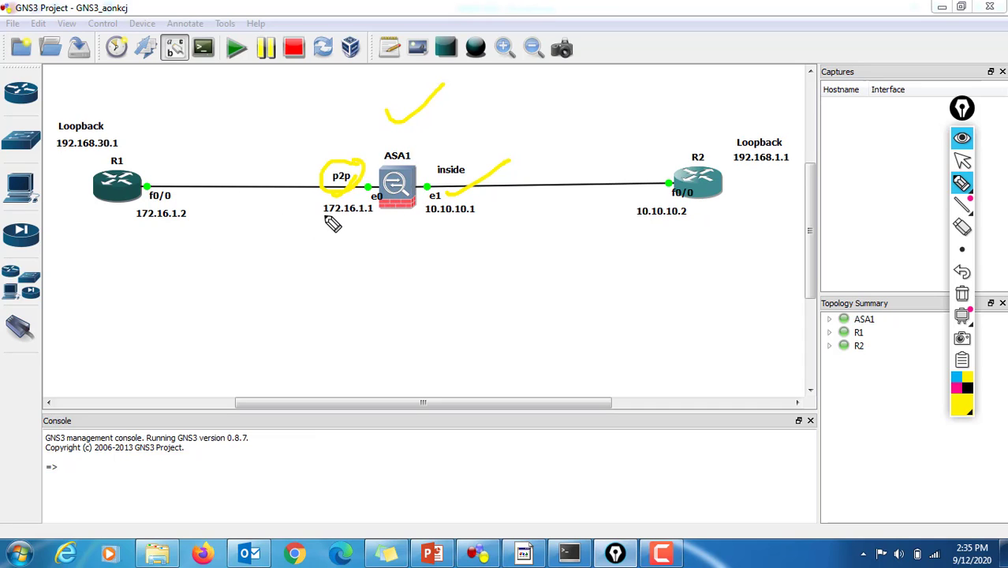
drag(323, 215, 364, 216)
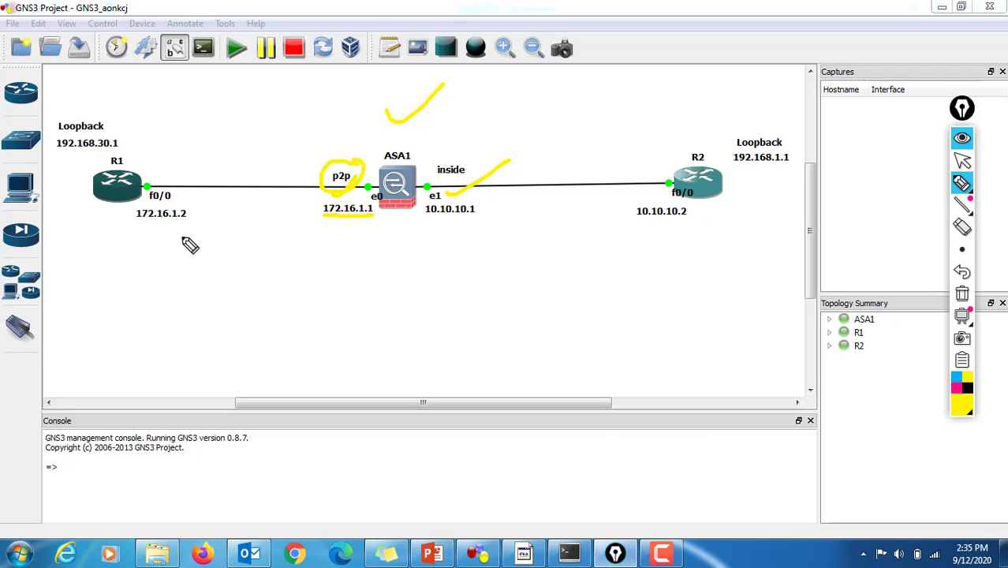
drag(138, 227, 194, 227)
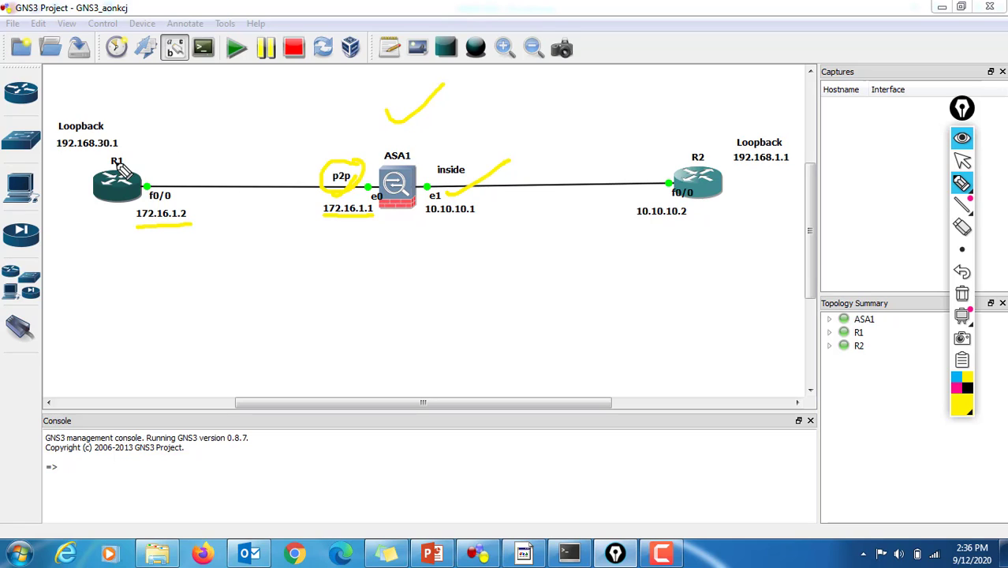
Step: Annotate both loopbacks and R1 with ticks, draw curves linking each loopback to ASA1, and circle R2's loopback address 192.168.1.1
drag(107, 124, 140, 103)
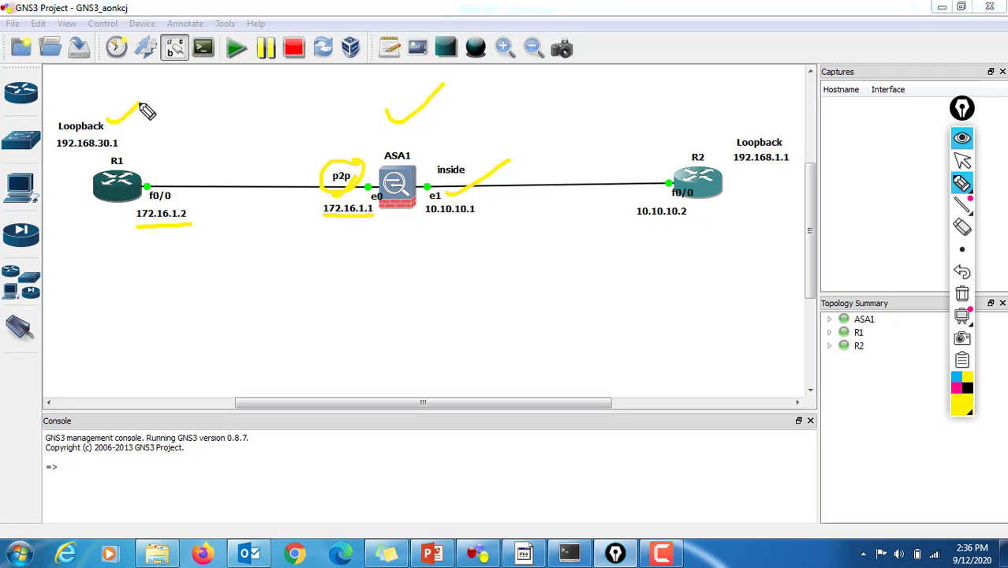
drag(742, 125, 780, 102)
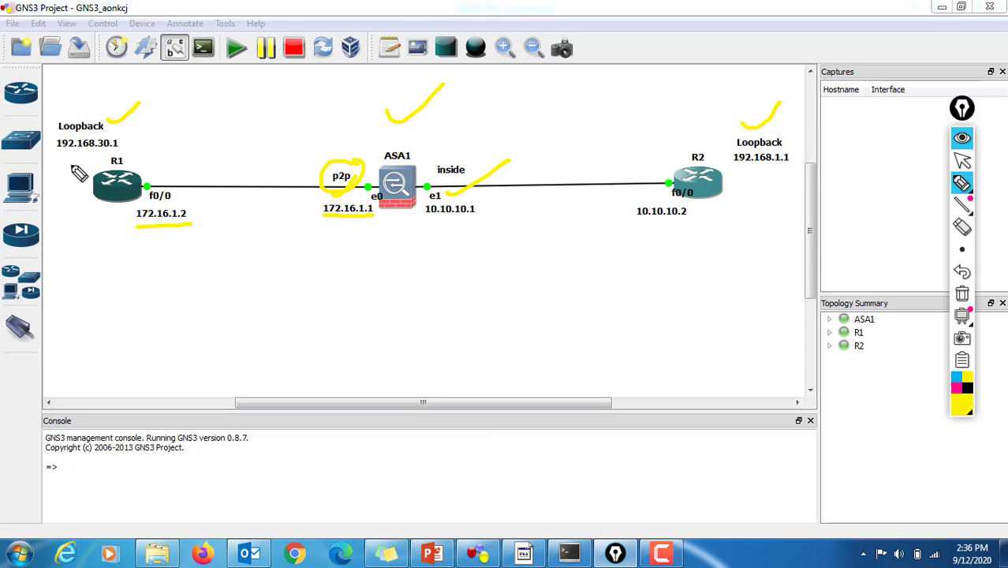
mouse_move(141, 131)
mouse_down()
mouse_move(267, 96)
mouse_move(392, 145)
mouse_up()
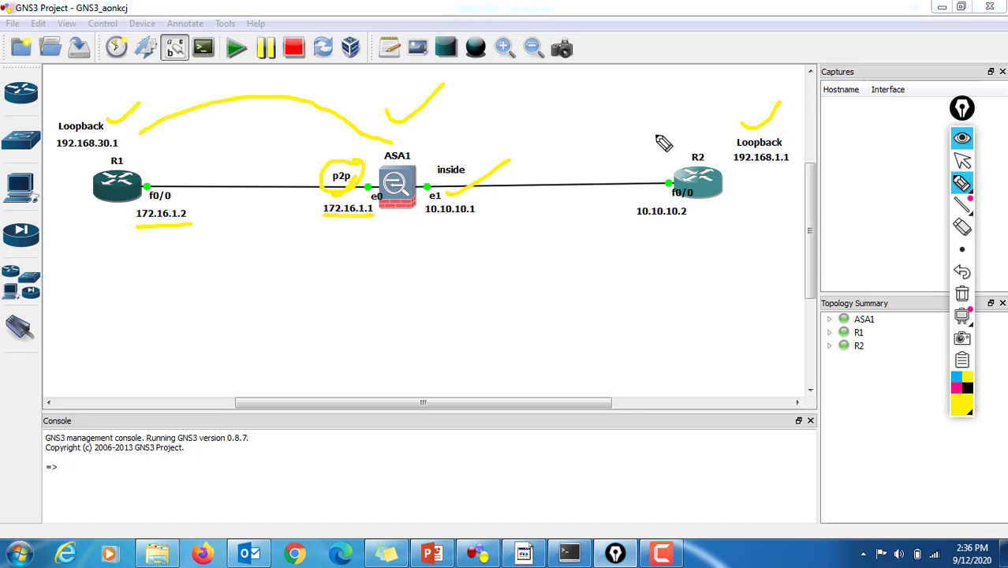
mouse_move(730, 145)
mouse_down()
mouse_move(668, 103)
mouse_move(411, 134)
mouse_up()
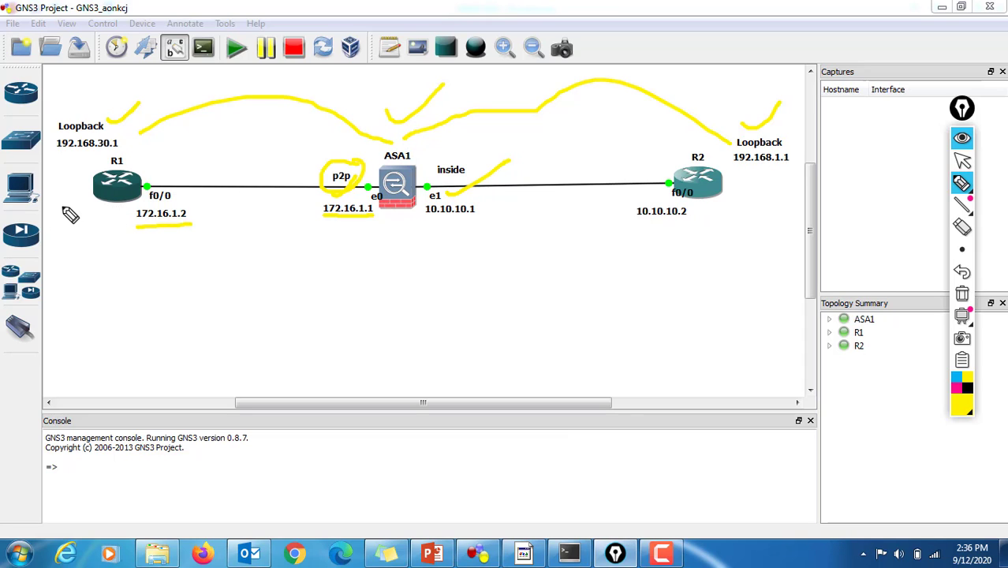
drag(71, 215, 98, 189)
mouse_move(725, 164)
mouse_down()
mouse_move(797, 177)
mouse_move(765, 142)
mouse_move(743, 180)
mouse_move(776, 179)
mouse_up()
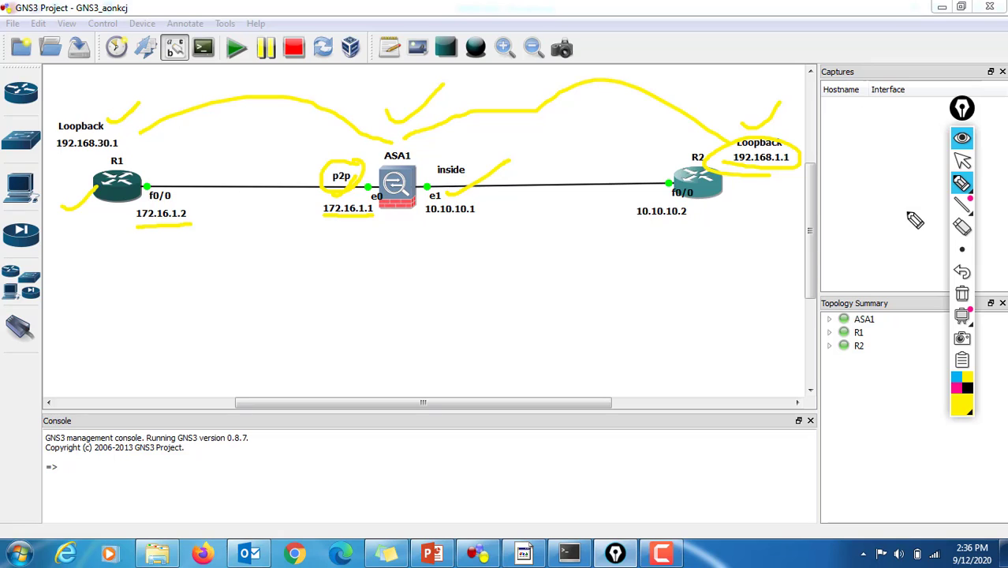
Step: Clear all ink annotations from the topology and return to the normal pointer
click(962, 294)
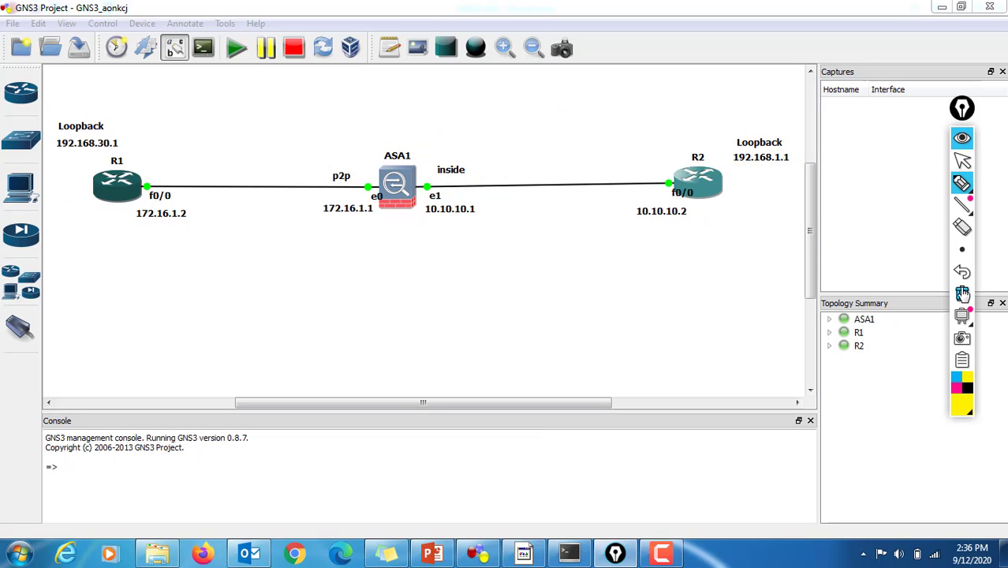
click(962, 160)
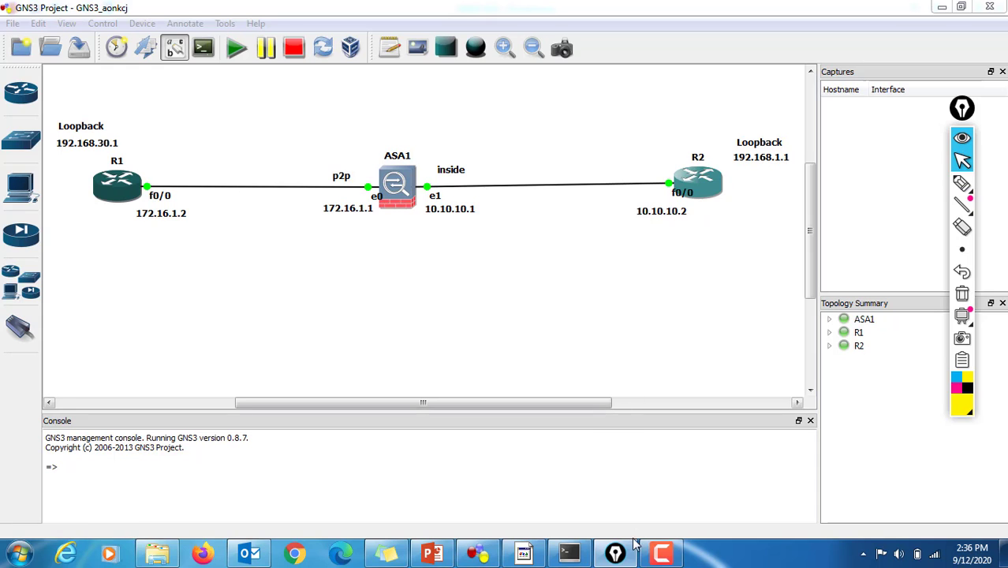
Step: Switch to the ASA1 console in SuperPuTTY and enter privileged mode with a blank password, continuing into global configuration with "config t"
click(570, 553)
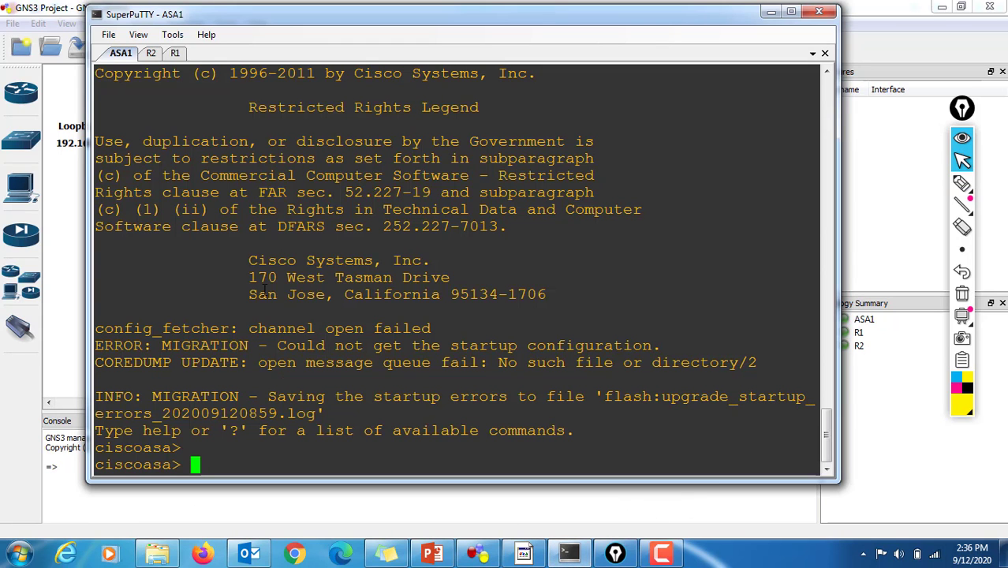
text(en)
key(Return)
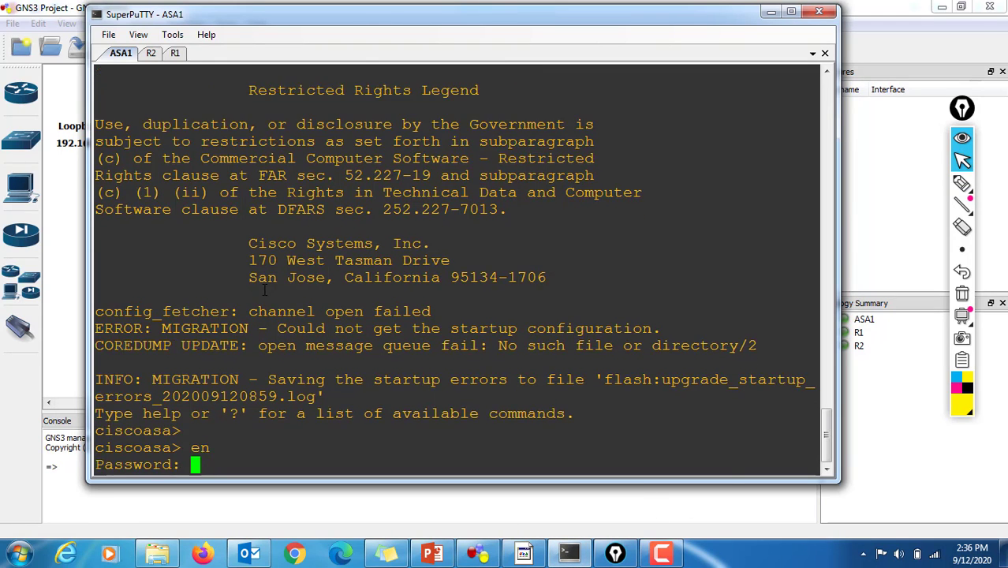
key(Return)
text(config t)
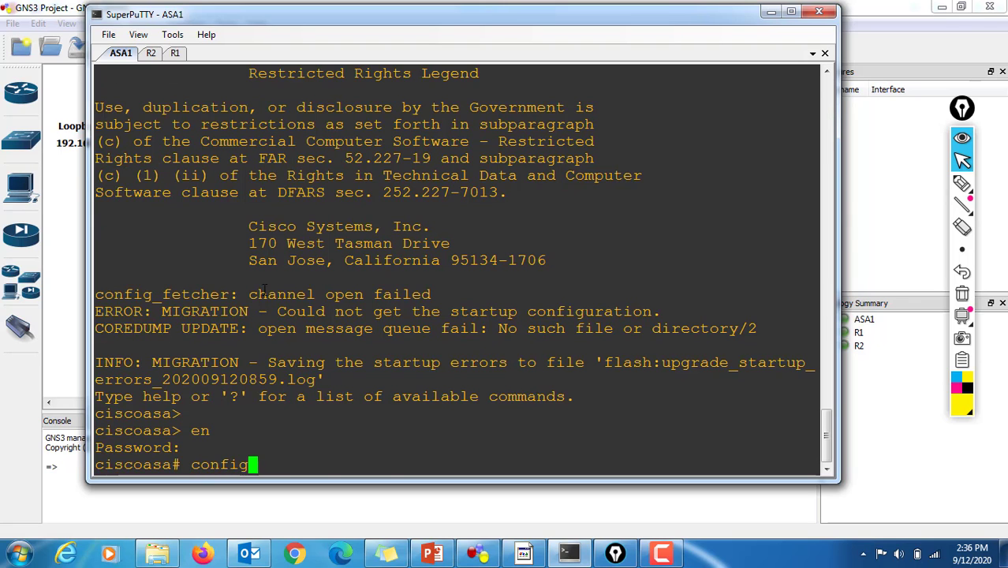
key(Return)
key(Return)
Step: Enter configuration of ASA1's interface gigabitEthernet 0 and name it p2p with the nameif command
text(i)
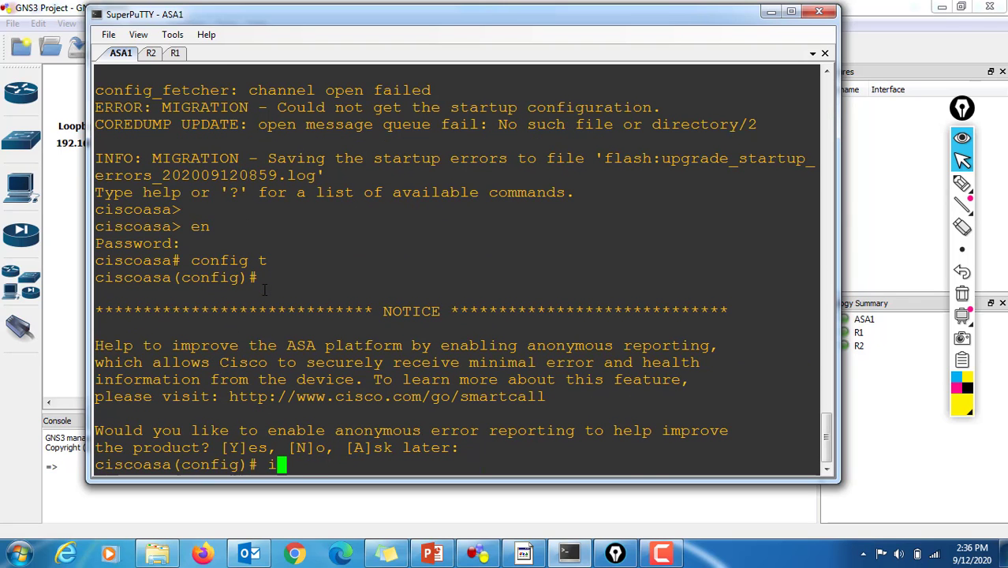
text(nt go)
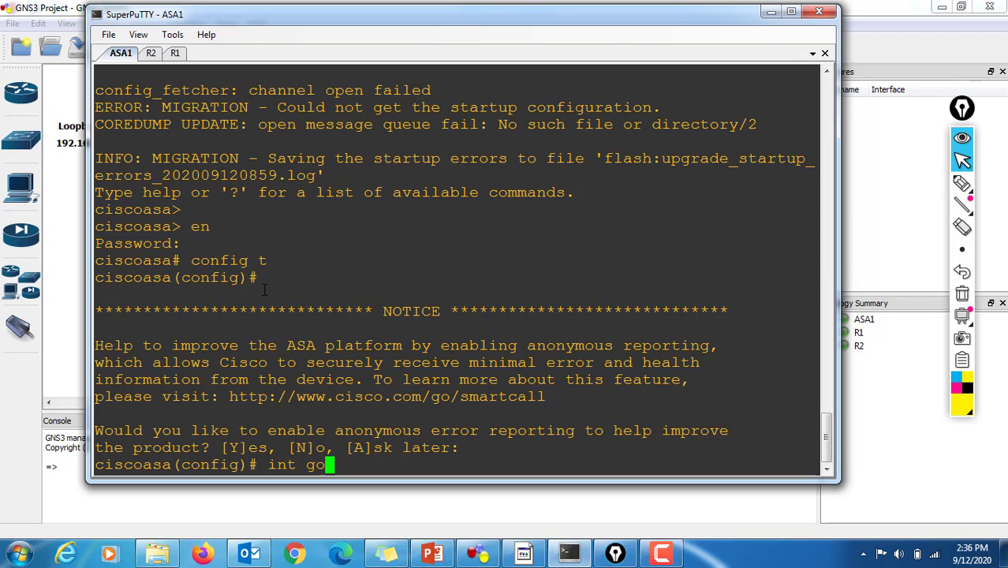
key(Tab)
key(BackSpace)
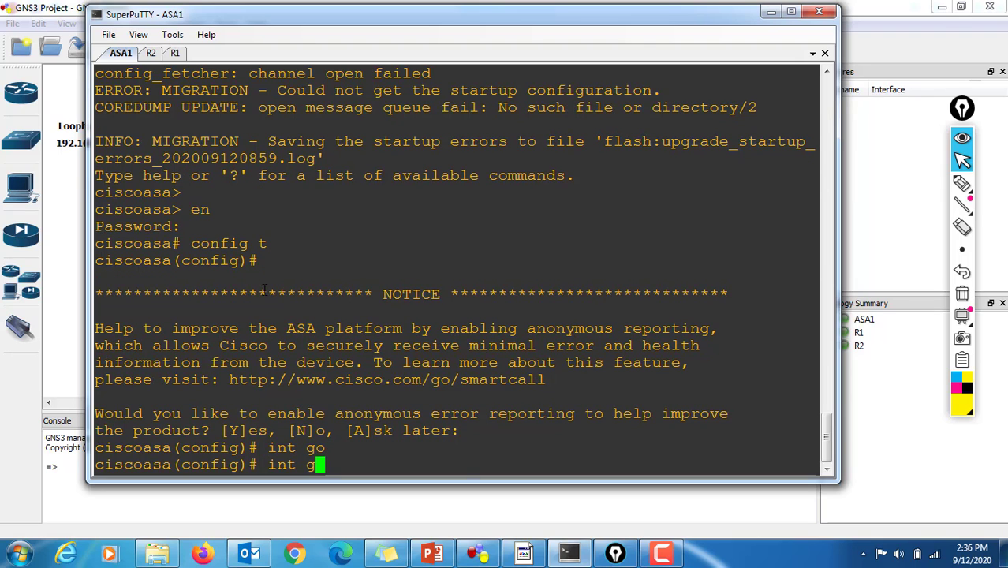
text(i)
key(Tab)
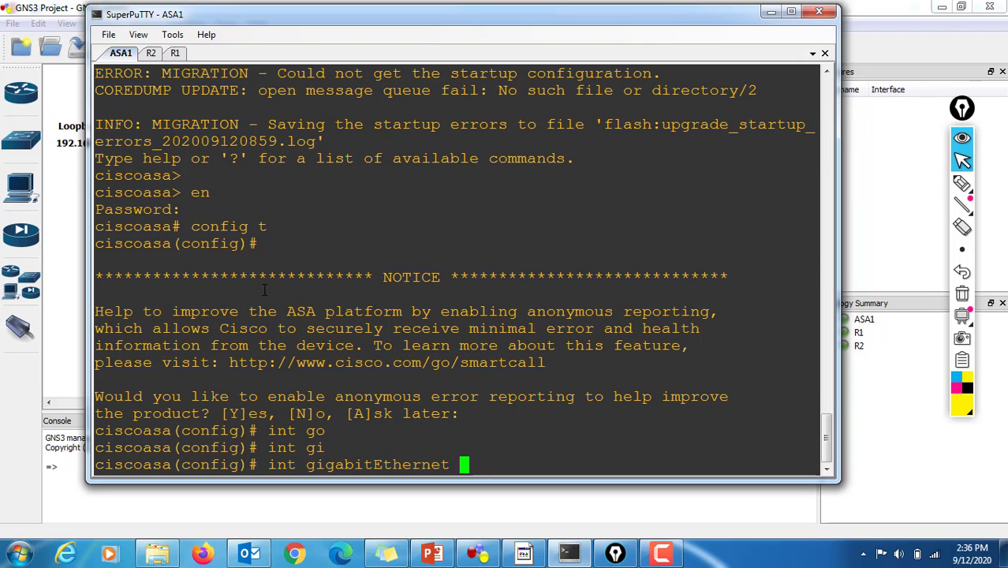
text(0)
key(Return)
text(namei)
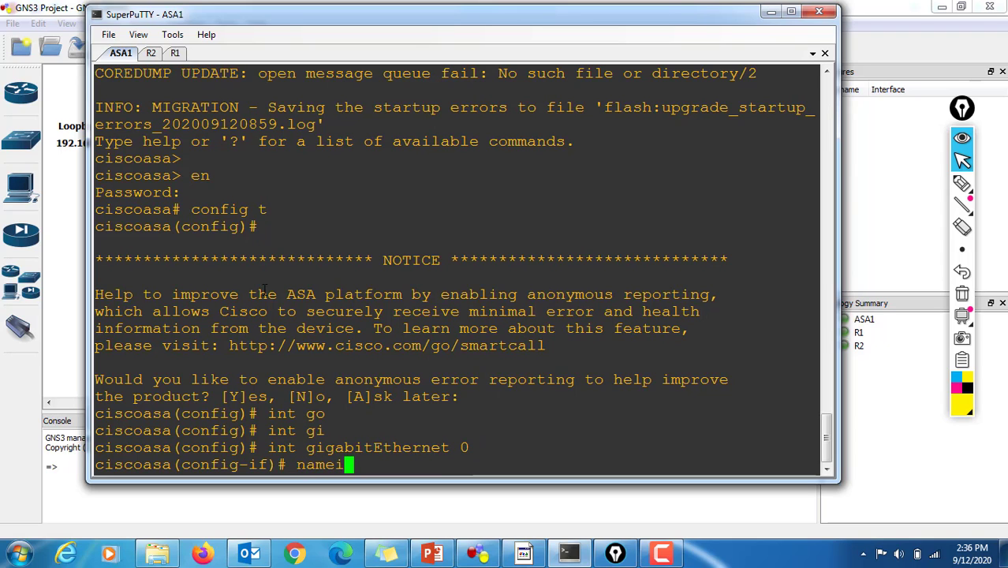
text(f p2p)
key(Return)
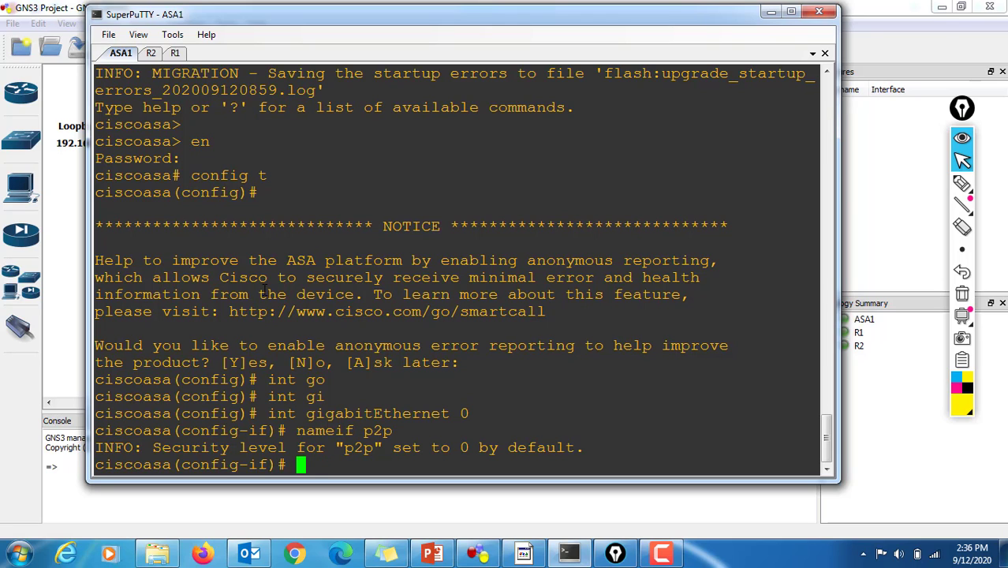
Step: Set the security level of the p2p interface to 50
text(sec)
key(Tab)
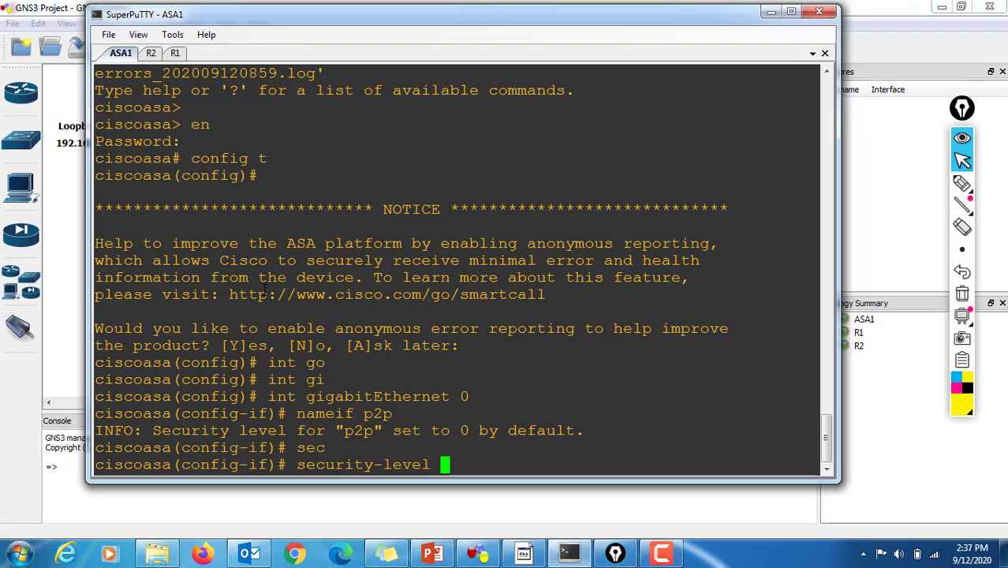
text(50)
key(Return)
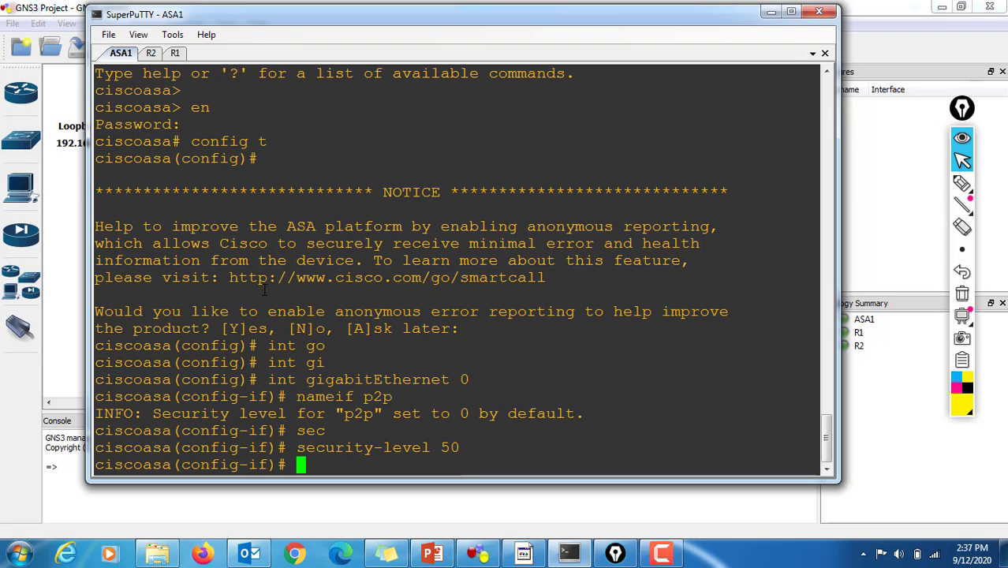
Step: Assign IP address 172.16.1.1 with mask 255.255.255.0 to the p2p interface
text(ip add)
key(Tab)
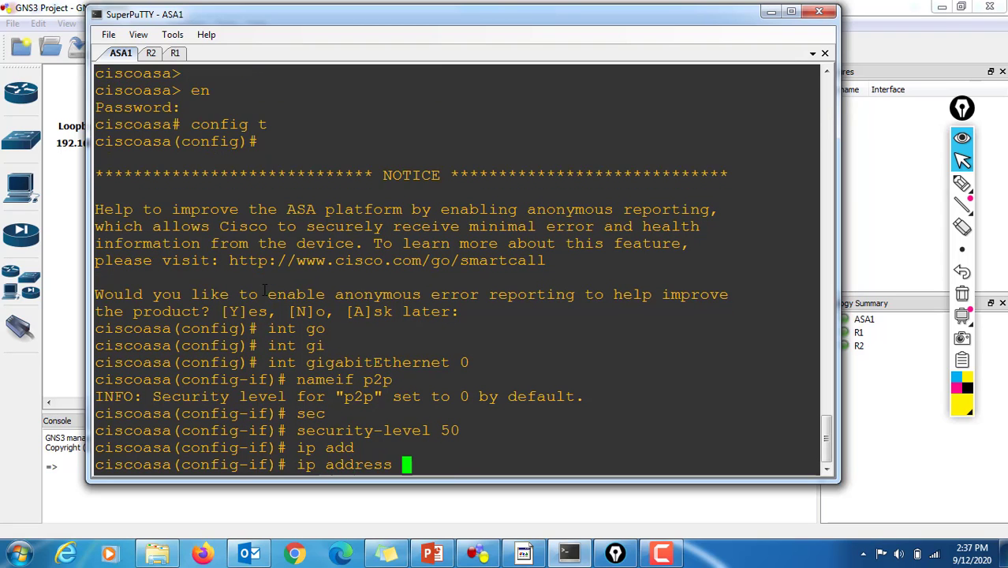
text(172.1)
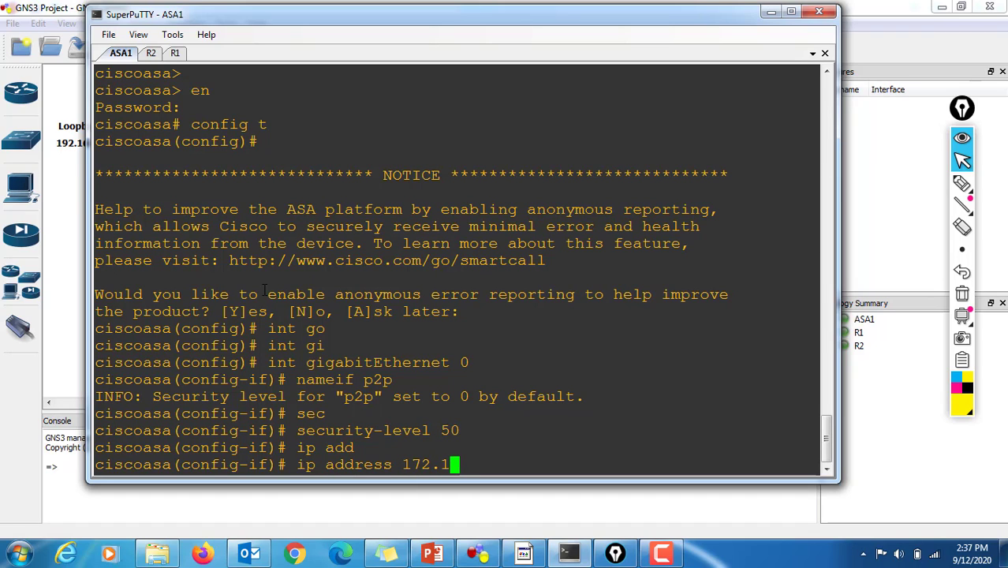
text(6.1.1 255.255.)
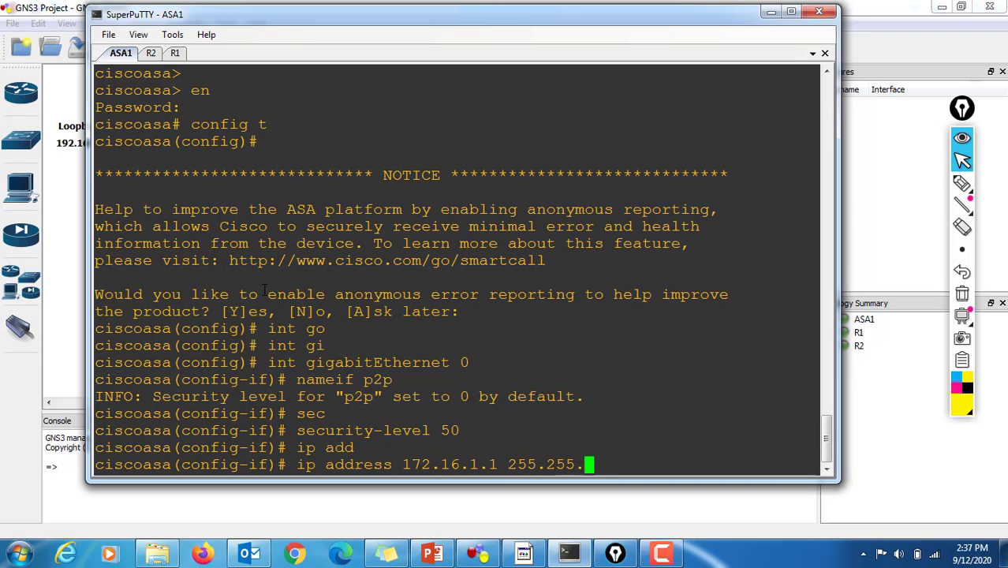
text(255.0)
key(Return)
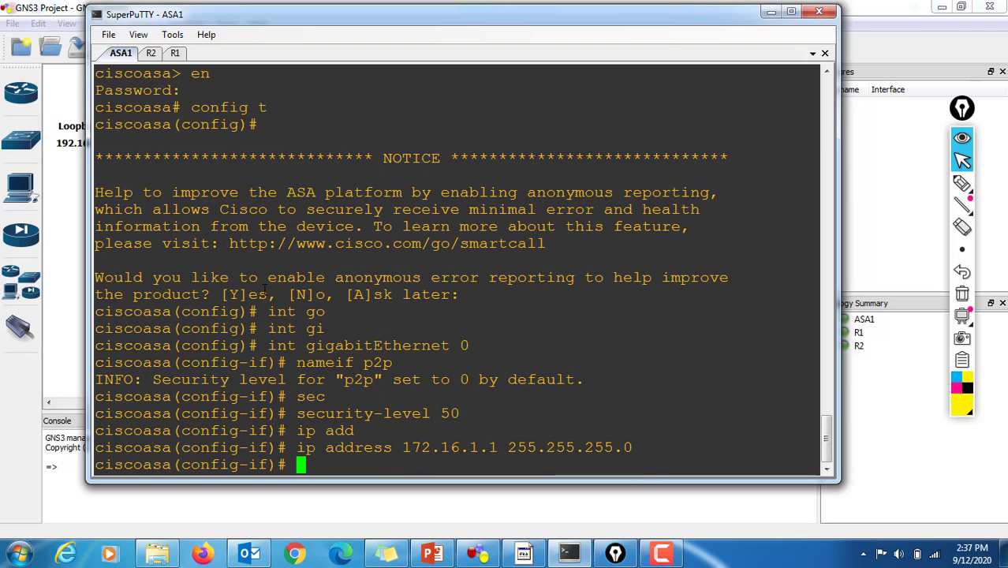
Step: Enable the p2p interface with "no shut" and exit back to global configuration mode
text(no shut)
key(Return)
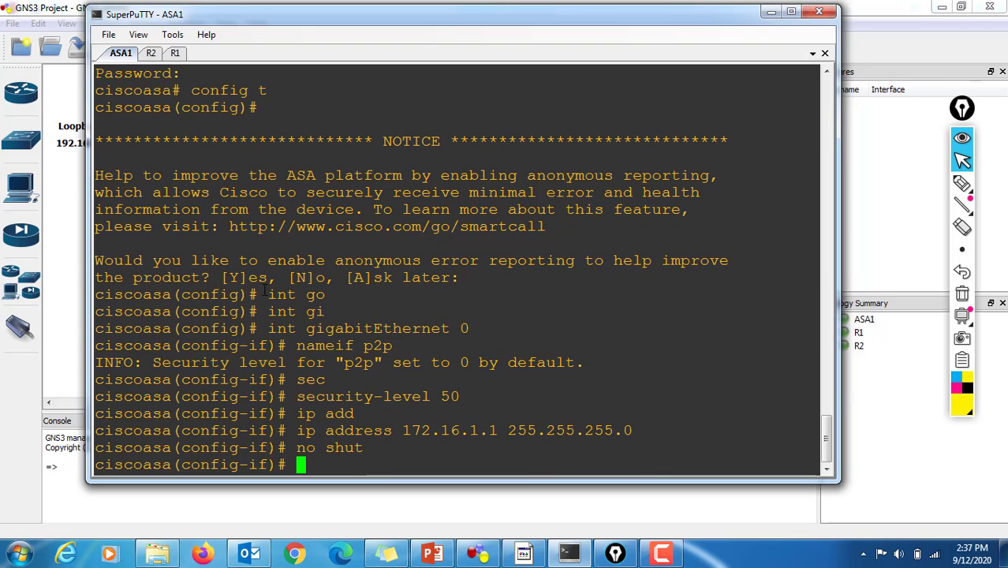
text(exit)
key(Return)
key(Return)
key(Return)
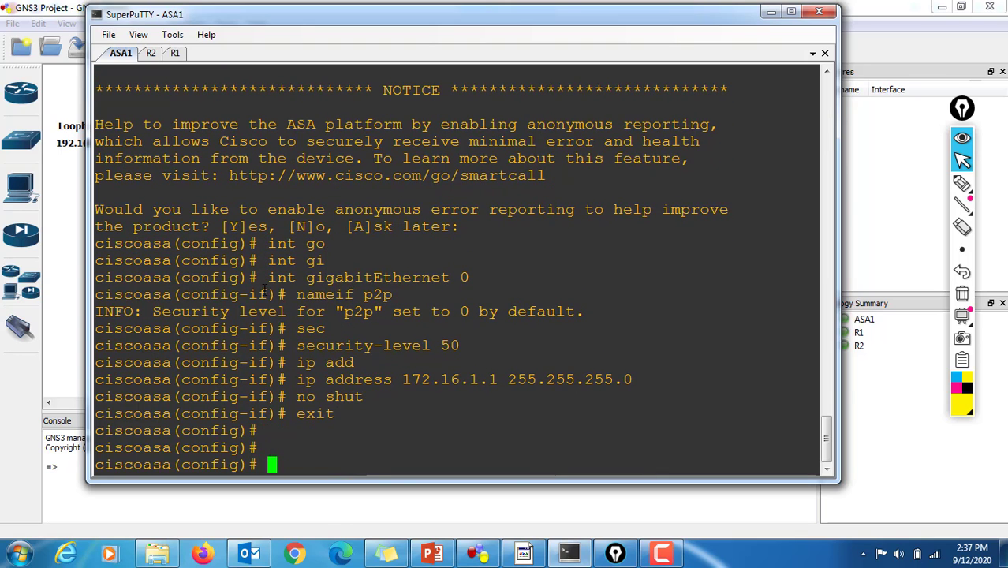
Step: Enter configuration of ASA1's interface gigabitEthernet 1 and name it inside with the nameif command
text(int gi)
key(Tab)
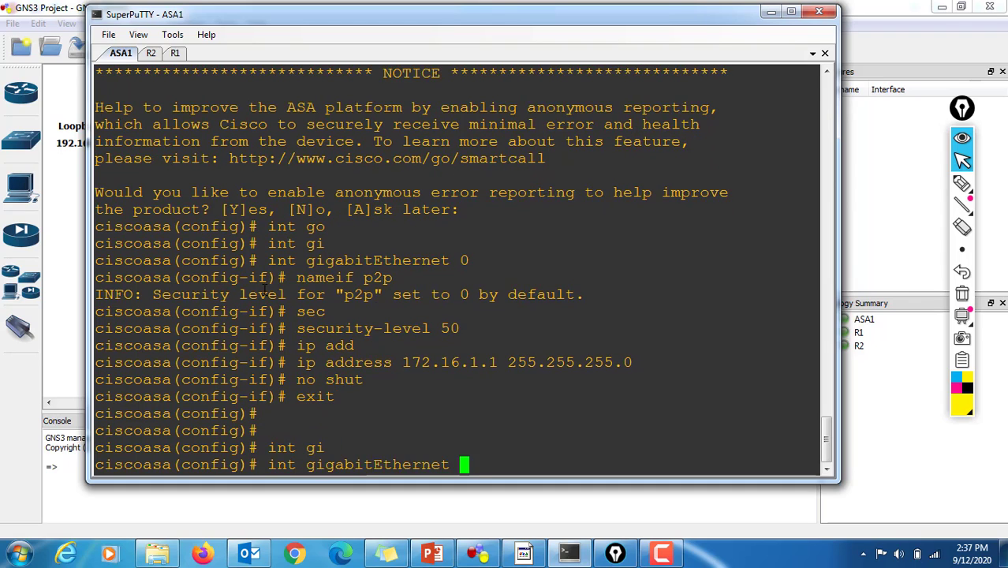
text(1)
key(Return)
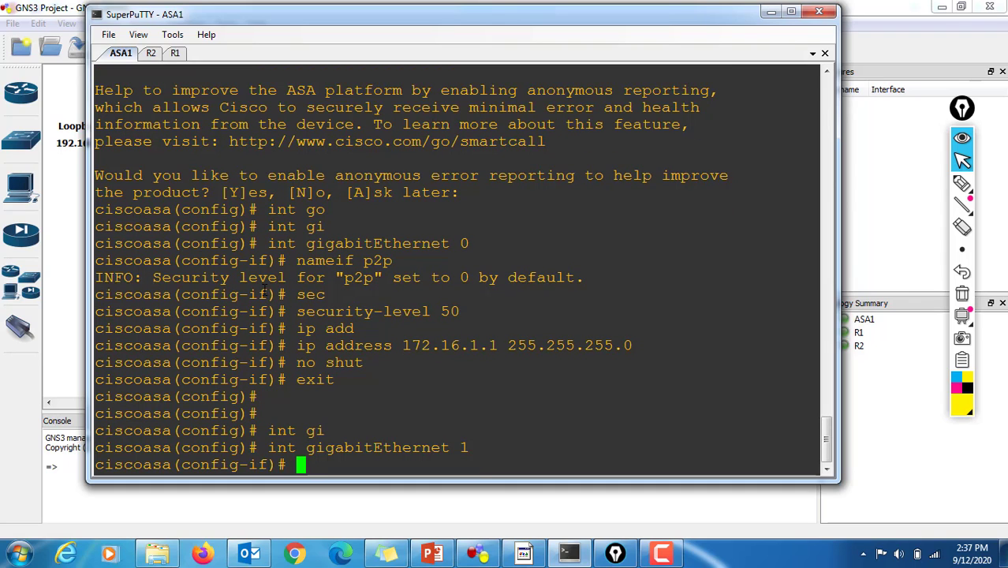
text(namei)
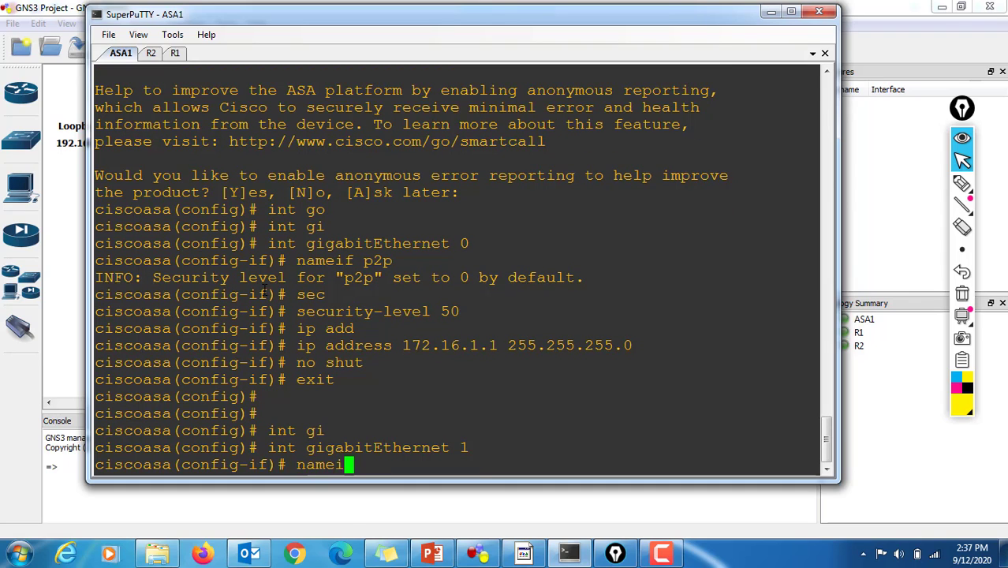
text(f insid)
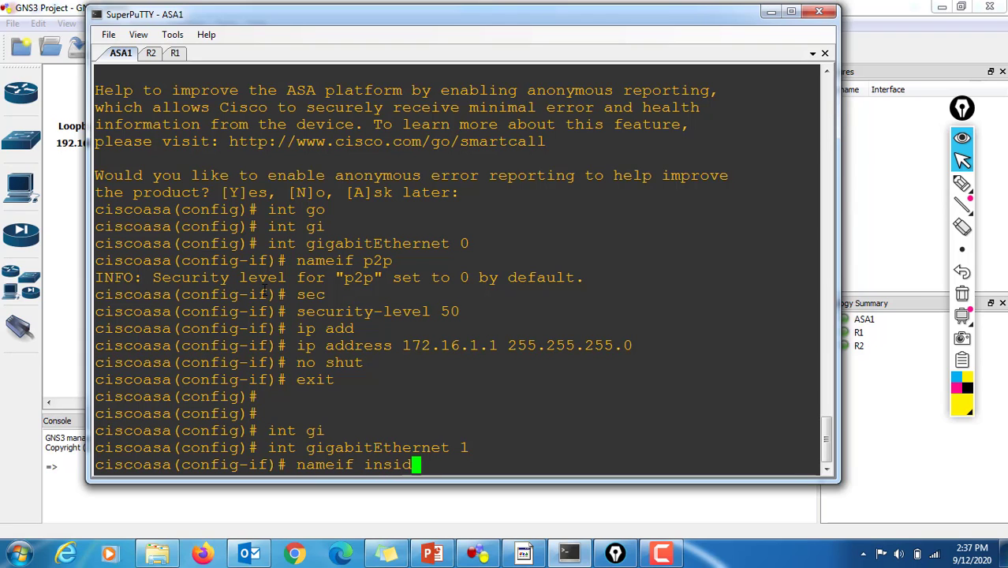
text(e)
key(Return)
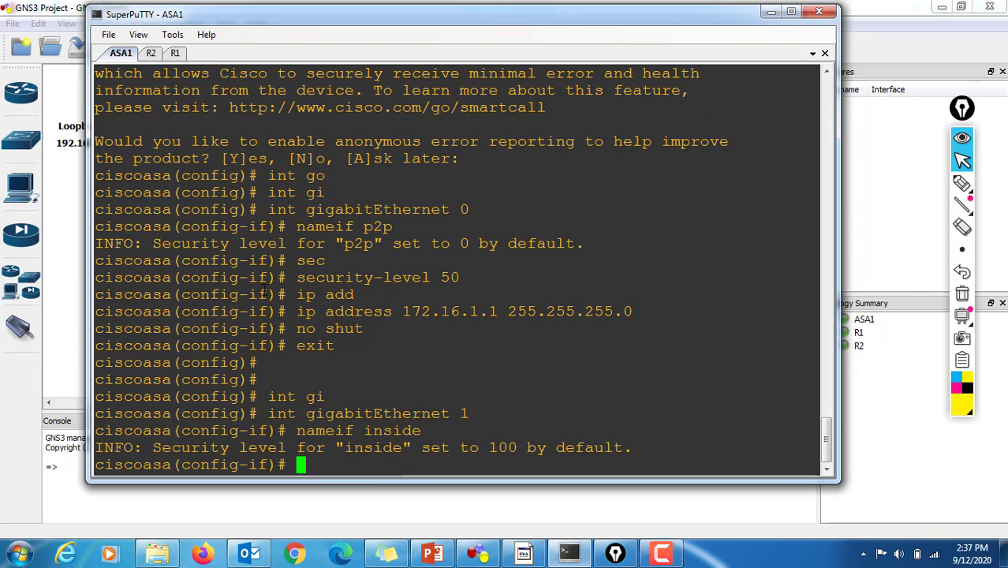
Step: Assign IP address 10.10.10.1 with mask 255.255.255.0 to the inside interface
text(ip add)
key(Tab)
text(10.)
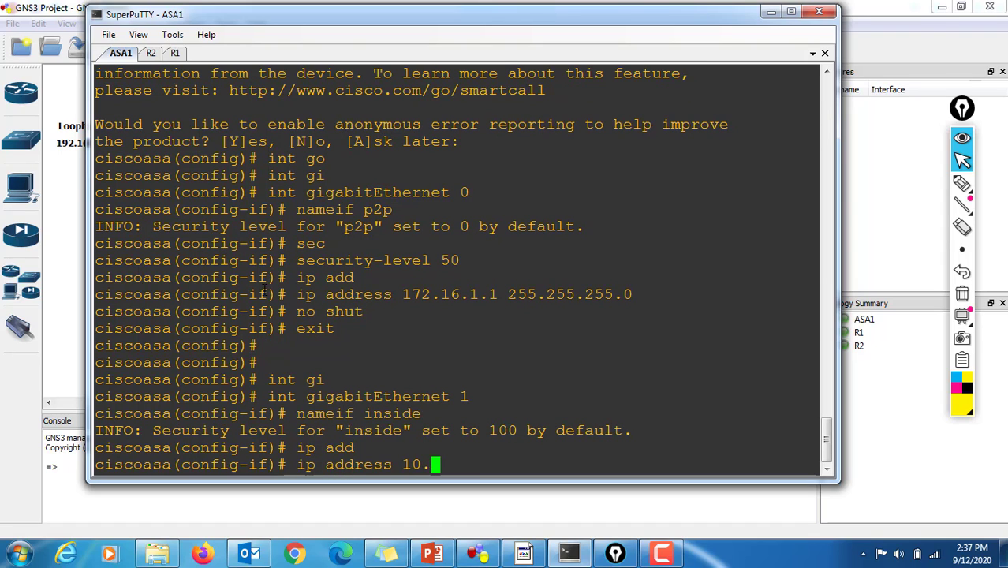
text(10.10.1 2)
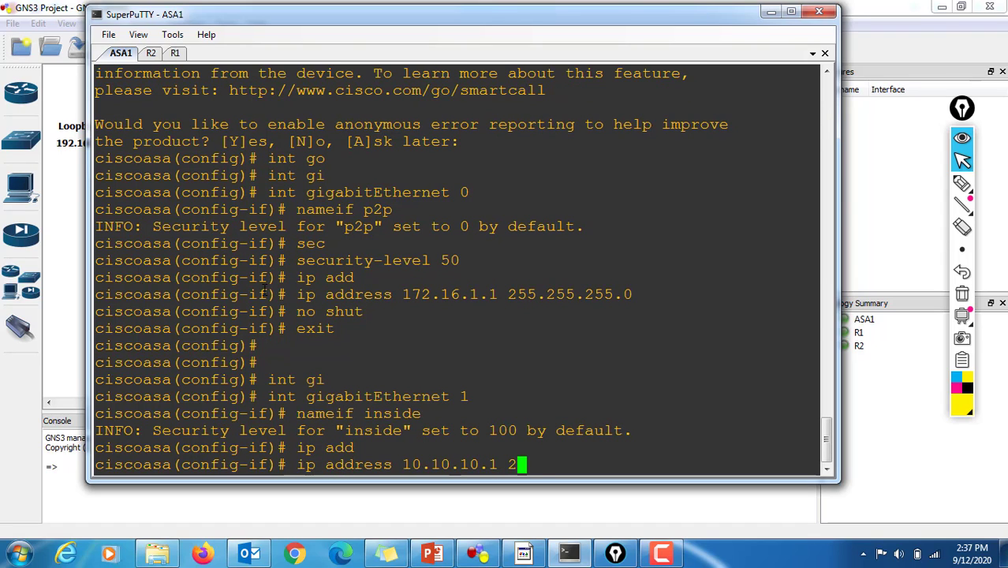
text(55.255.255.0)
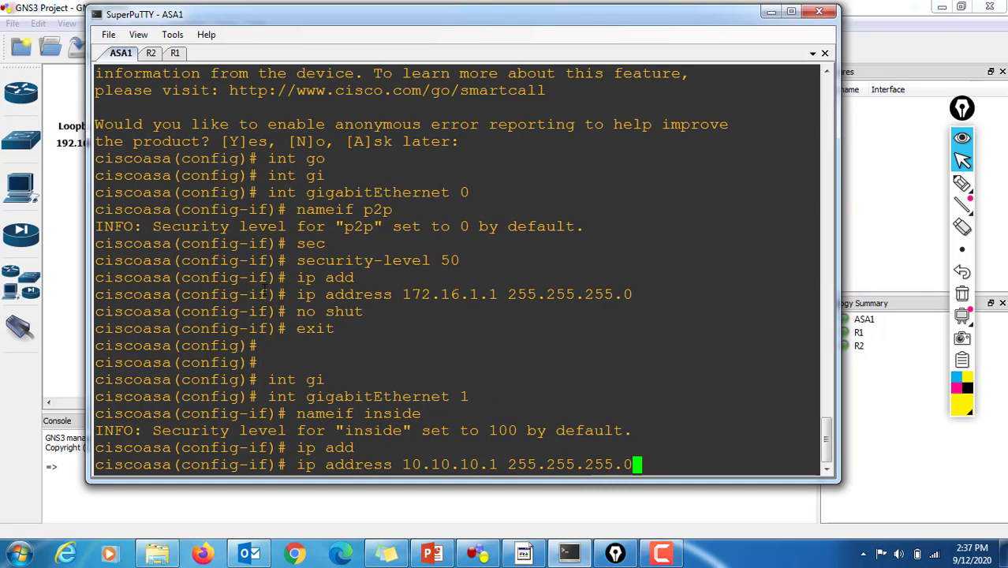
key(Return)
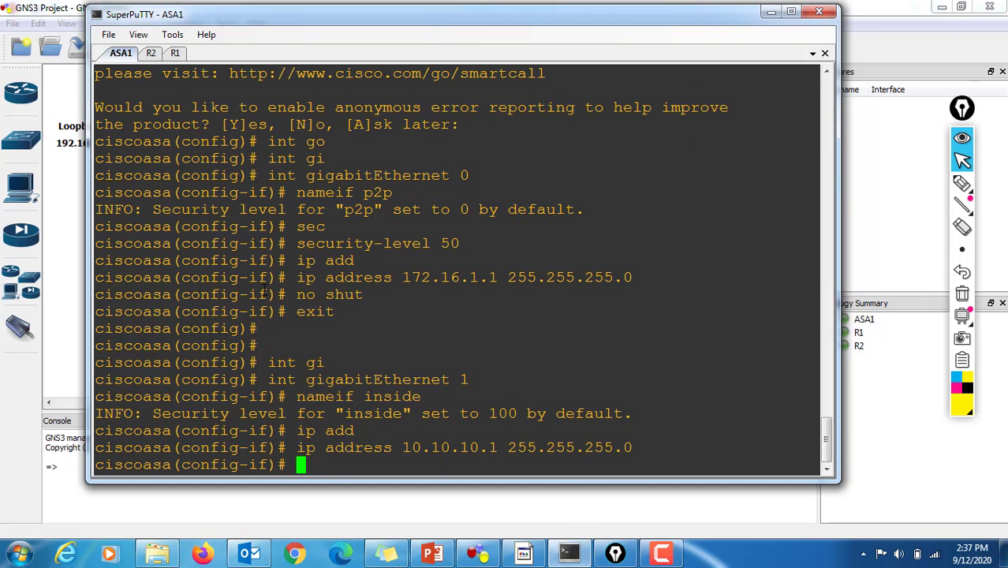
Step: Enable the inside interface with "no shut" and exit back to global configuration mode
text(no shut)
key(Return)
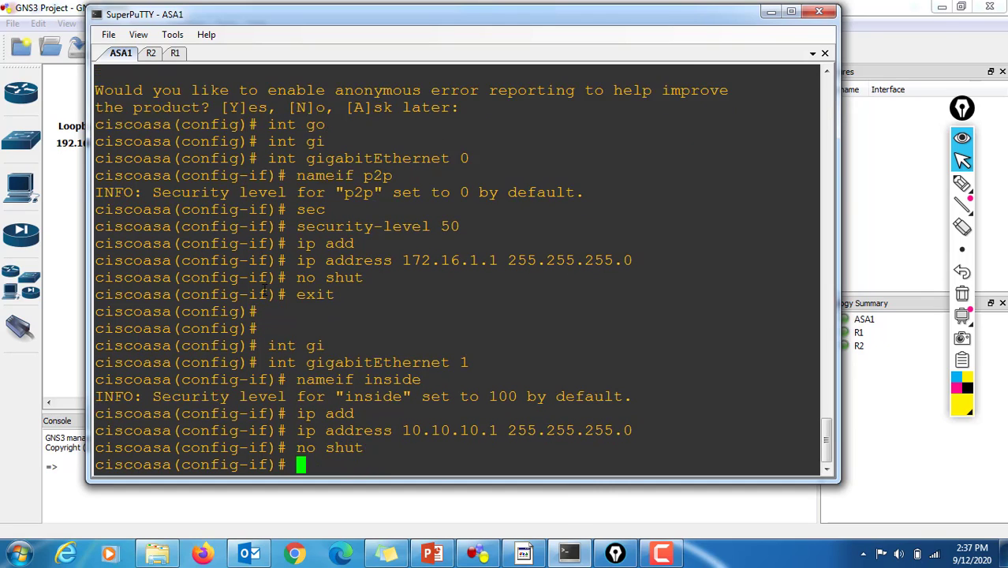
text(exit)
key(Return)
key(Return)
key(Return)
key(Return)
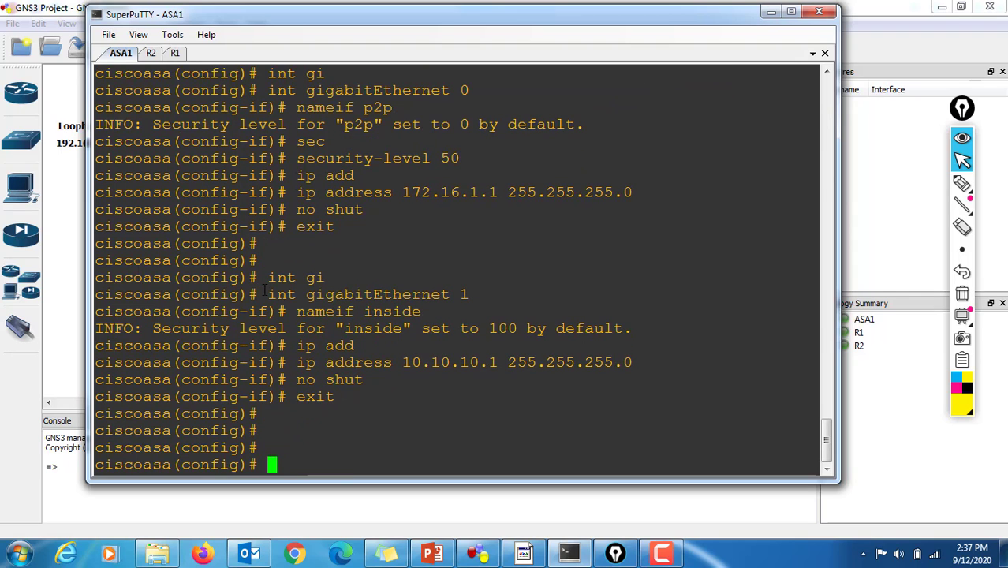
Step: Save ASA1's running configuration with "wr mem"
text(wr mem)
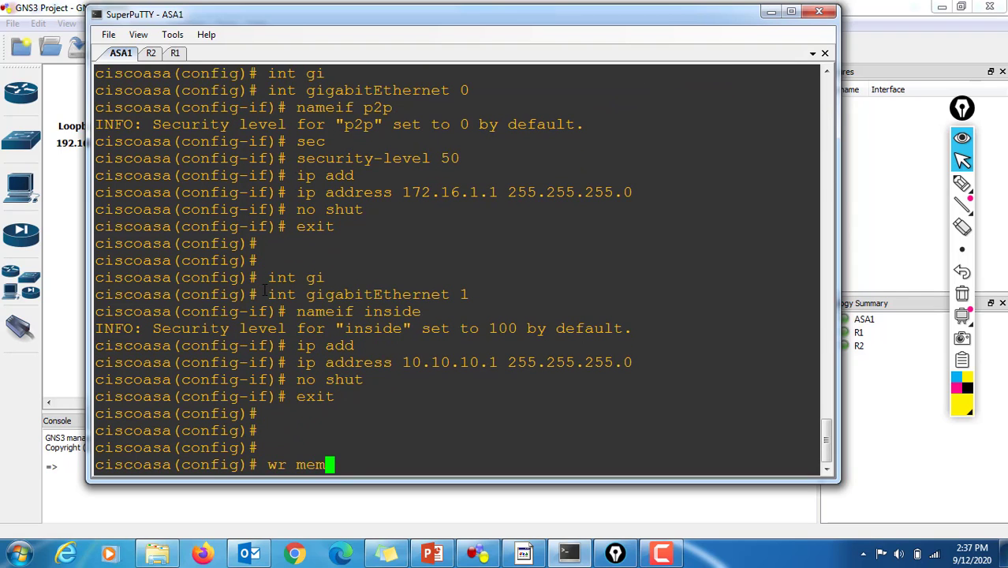
key(Return)
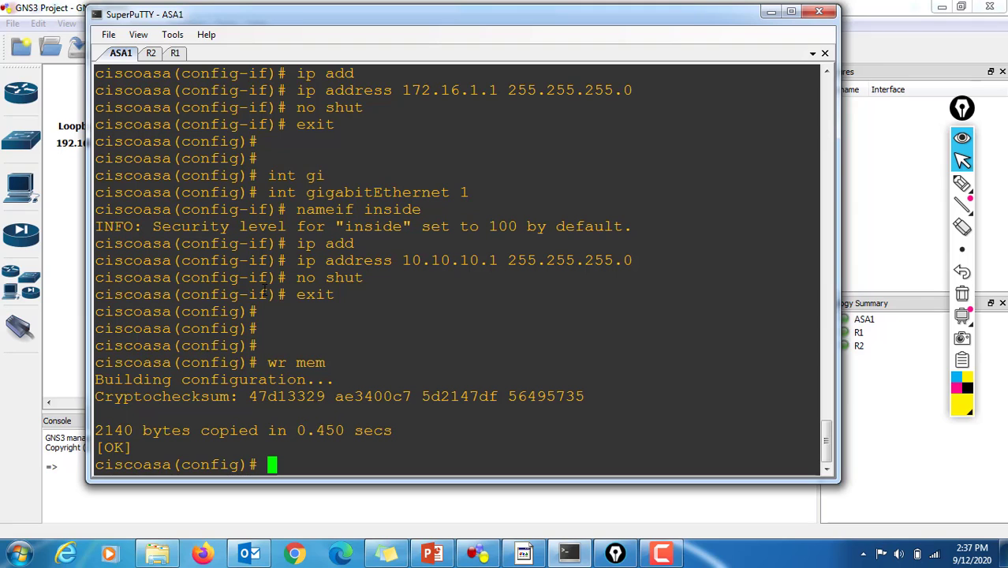
key(Return)
key(Return)
Step: Show ASA1's command history with "sh his" and review the gigabitEthernet 0 and gigabitEthernet 1 commands
text(sh)
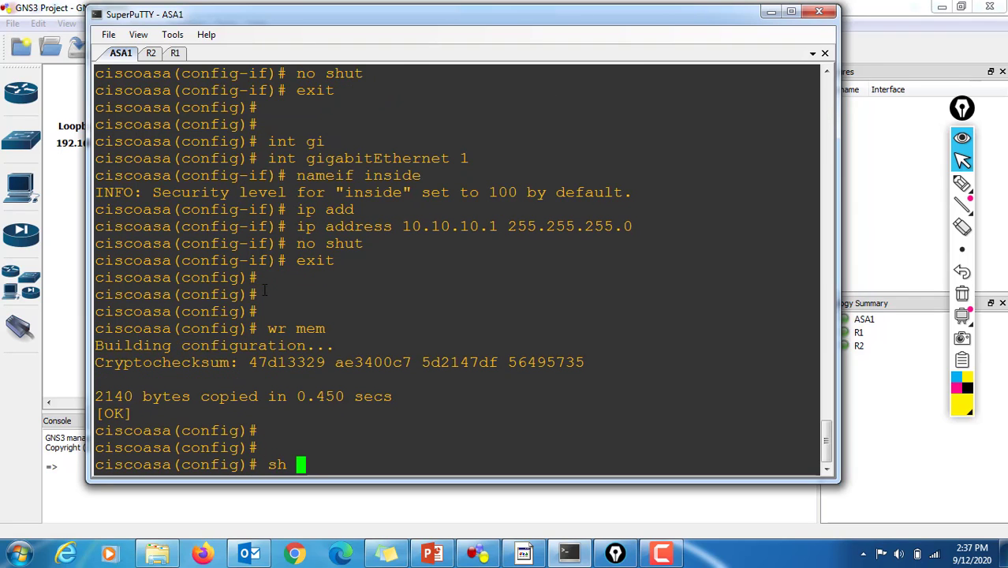
text( his)
key(Return)
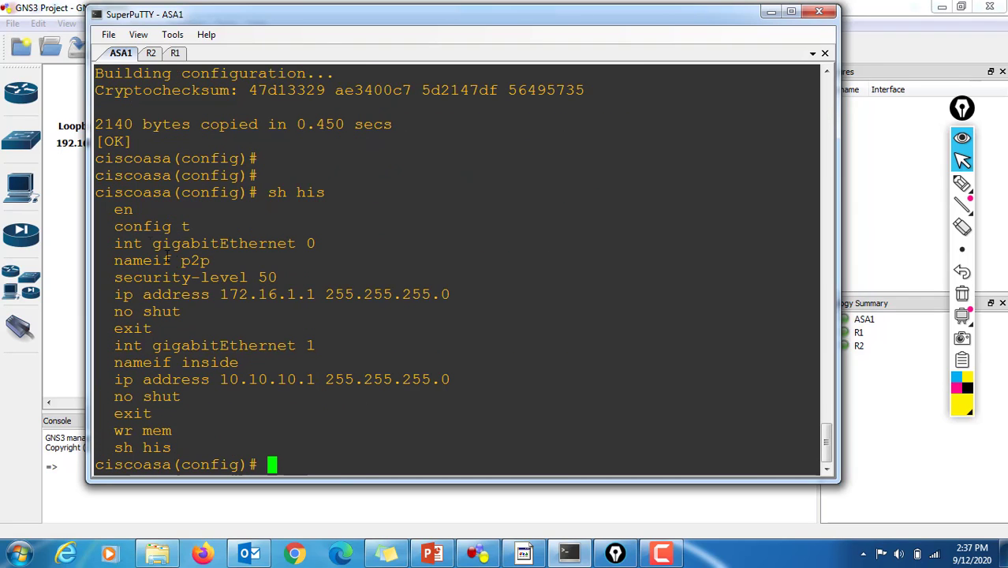
drag(112, 241, 474, 297)
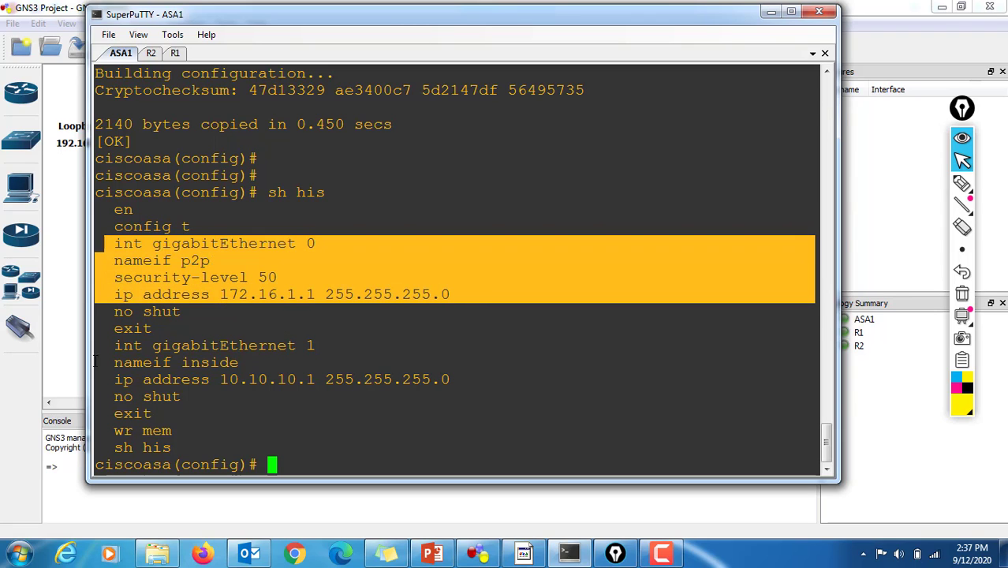
drag(110, 340, 458, 388)
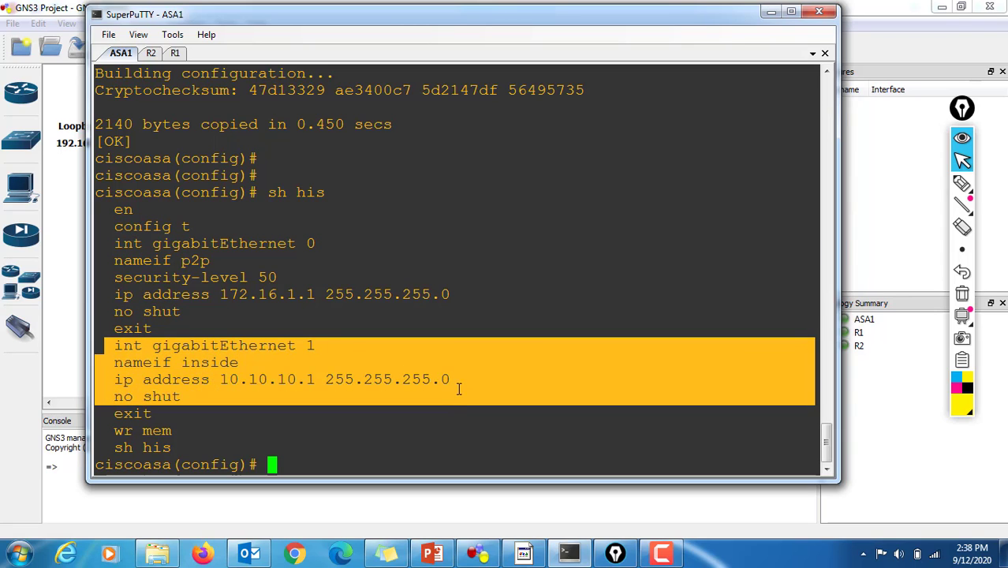
Step: Switch to R2's console, enter global configuration mode with "config t" and open interface fastEthernet 0/0 for configuration
click(150, 54)
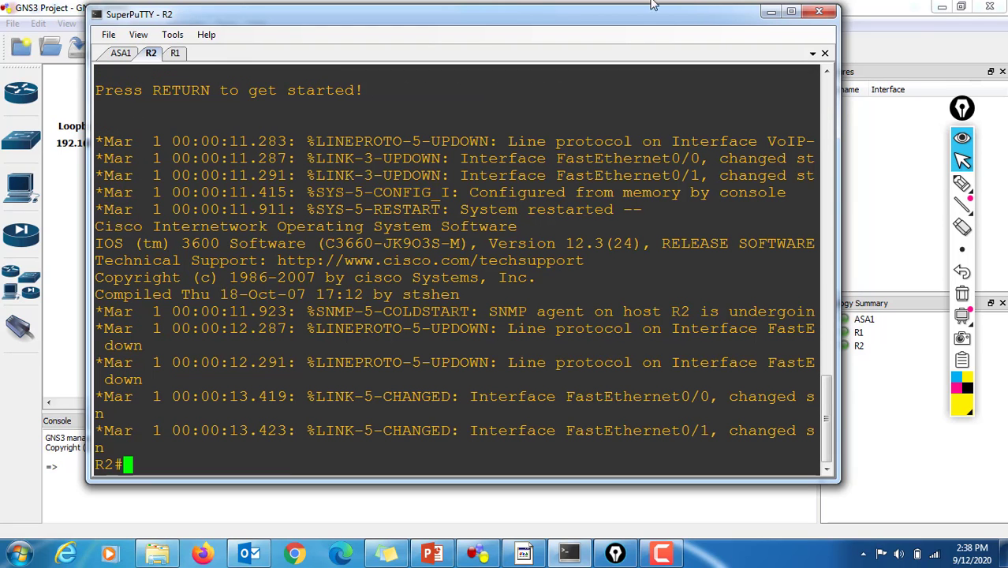
click(885, 11)
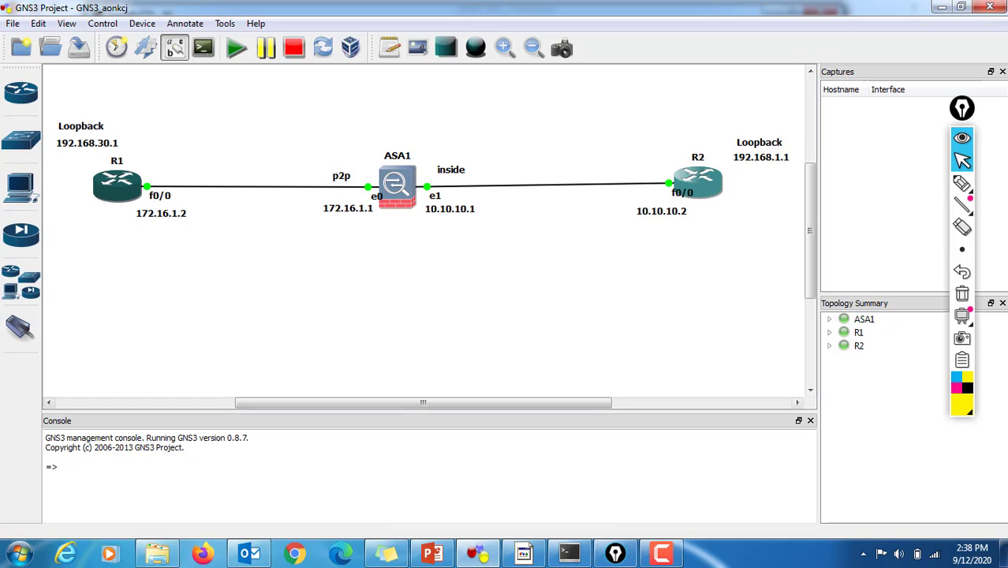
click(569, 553)
text(config t)
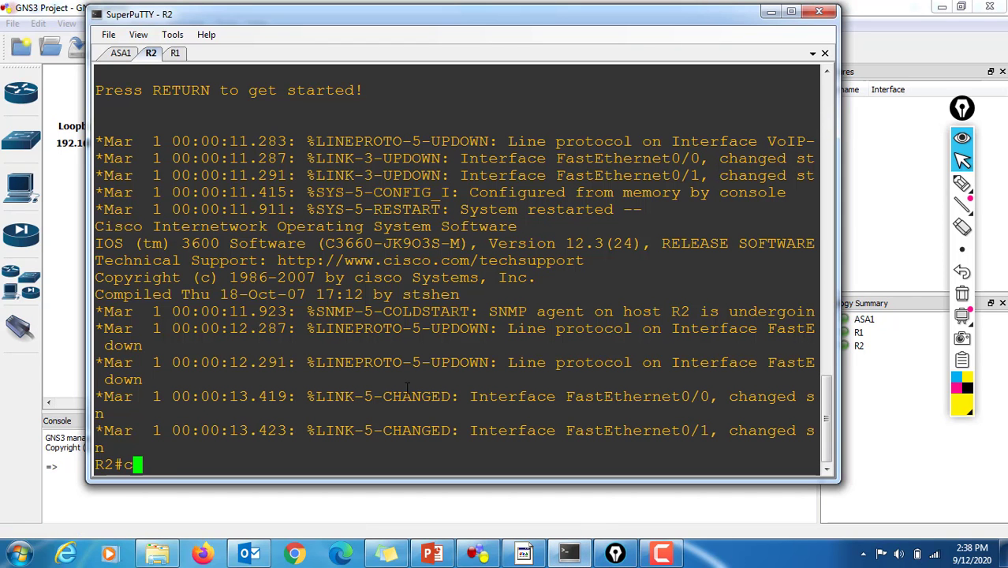
key(Return)
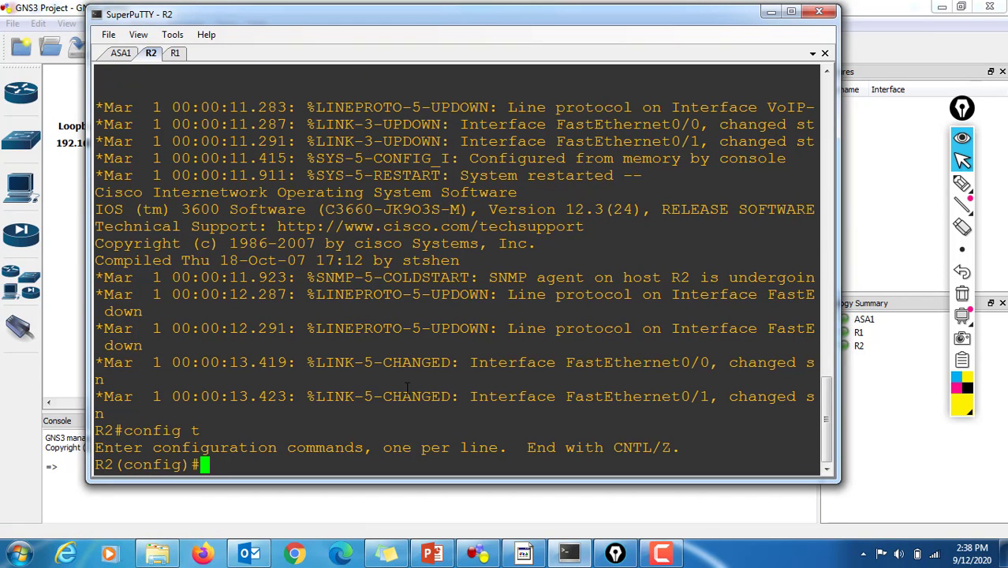
text(int f)
key(Tab)
text(0/0)
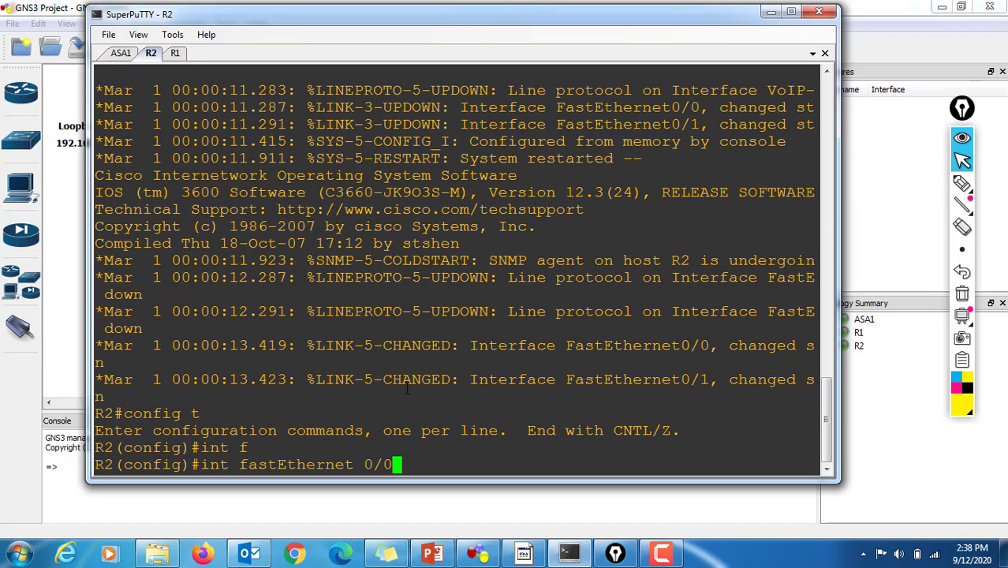
key(Return)
Step: Assign IP address 10.10.10.2 with mask 255.255.255.0 to R2's fastEthernet 0/0 interface
text(ip add)
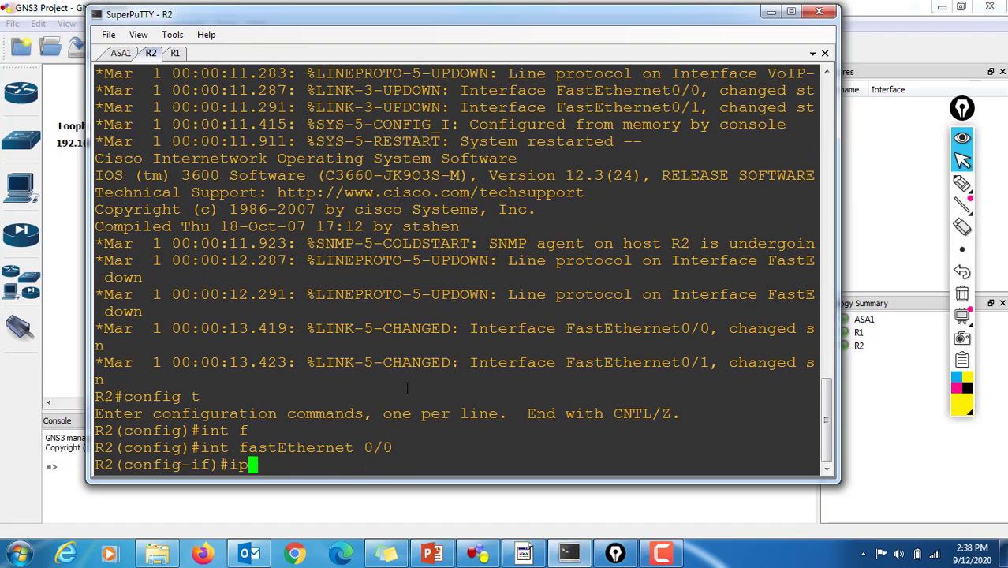
key(Tab)
text(10.10.10.2 )
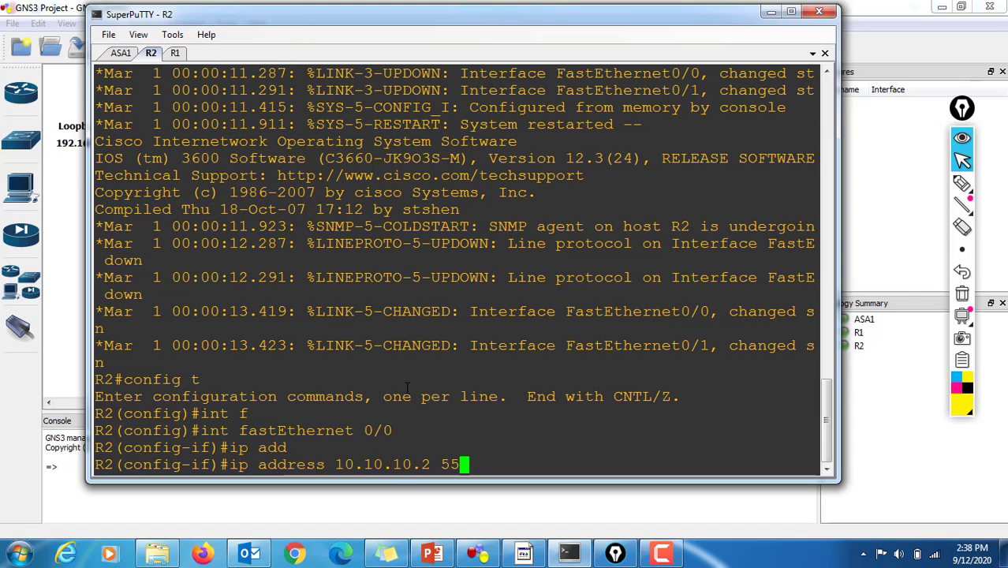
text(255.)
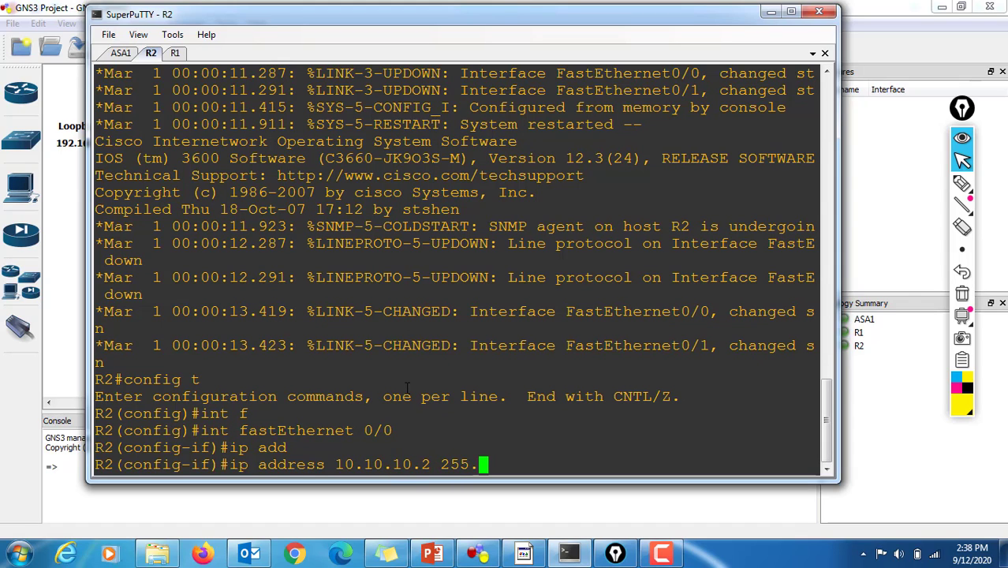
text(255.255.2)
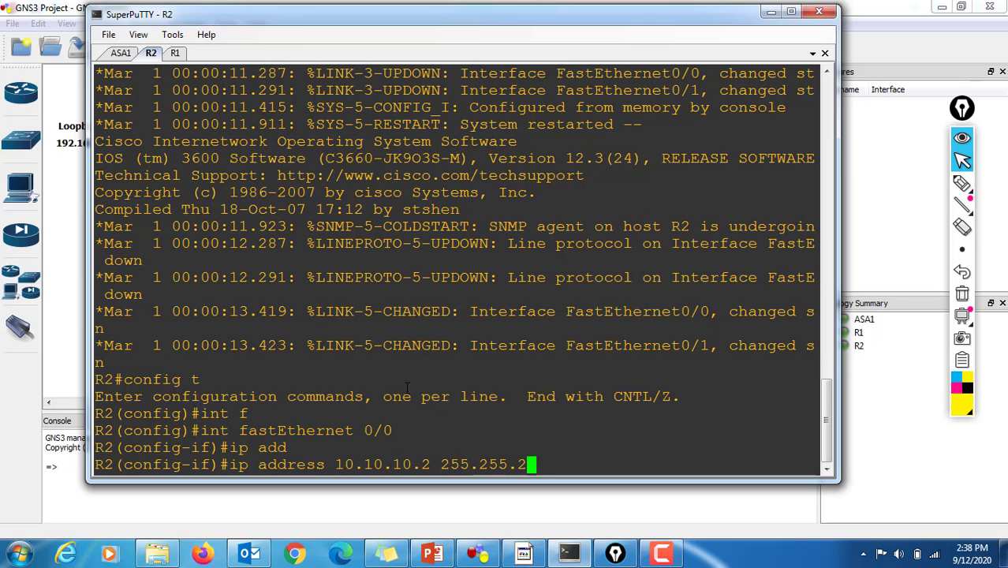
text(.0)
key(Return)
Step: Enable R2's fastEthernet 0/0 interface with "no shut" and exit back to global configuration mode
text(n)
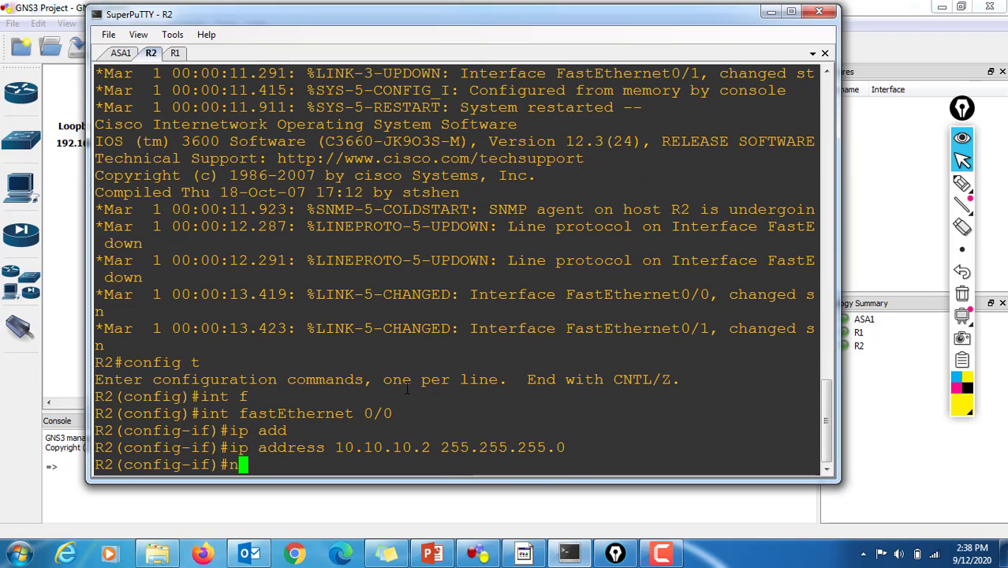
text(o shut)
key(Return)
text(e)
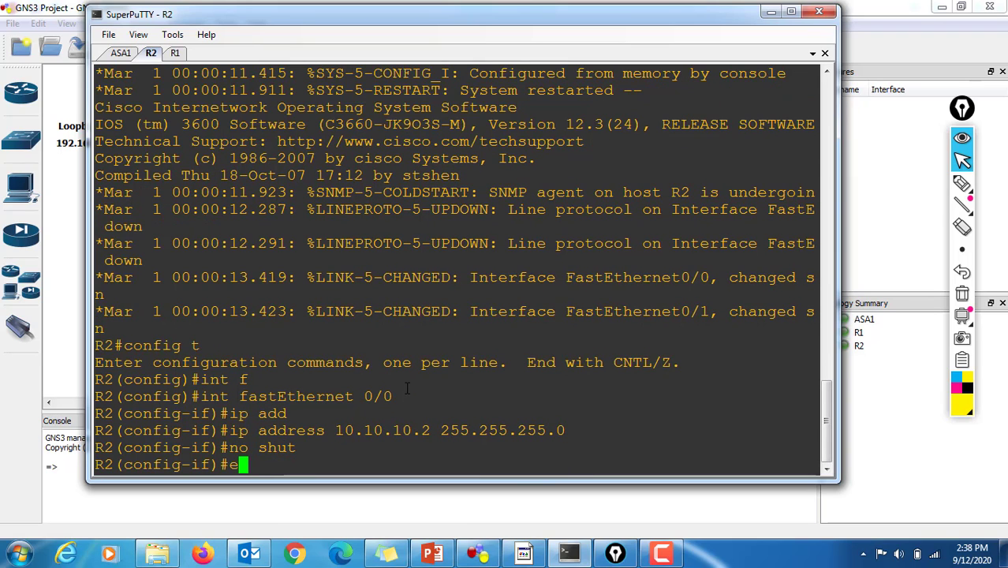
text(xit)
key(Return)
key(Return)
key(Return)
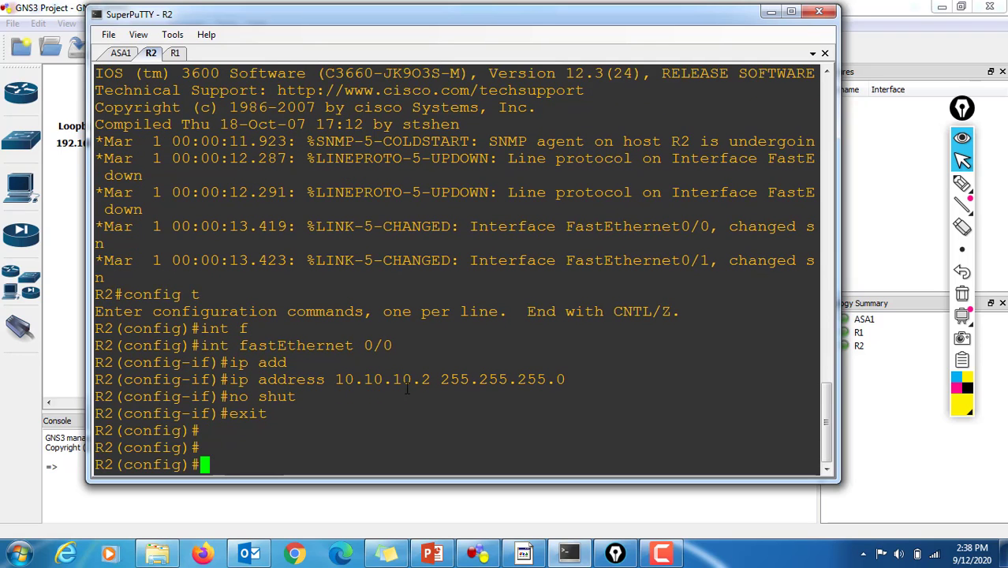
Step: Create the loopback 1 interface on R2 and enter its configuration
text(int loopback)
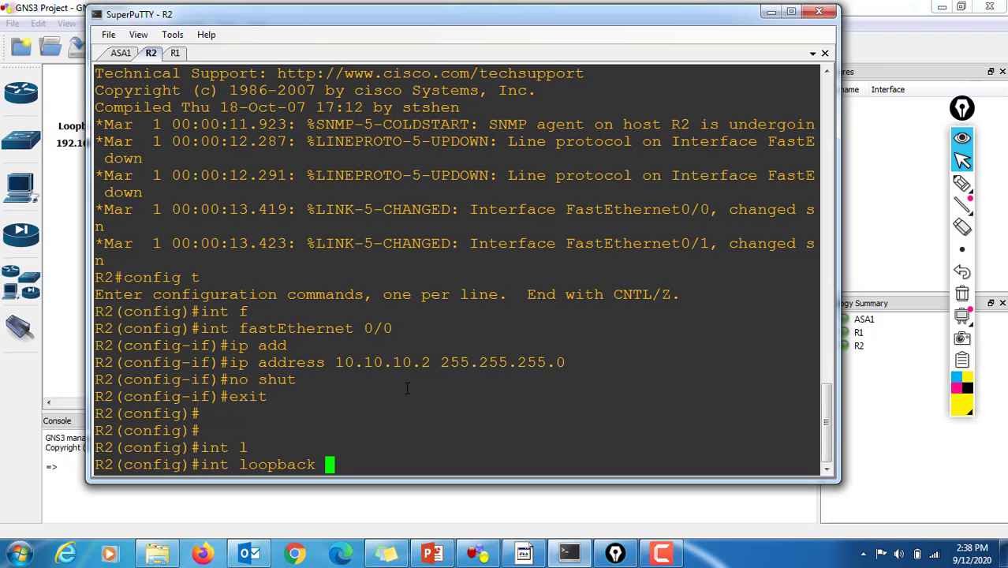
text(1)
key(Return)
Step: Assign IP address 192.168.1.1 with mask 255.255.255.0 to R2's loopback 1 interface, checking the address against the GNS3 topology
text(ip add)
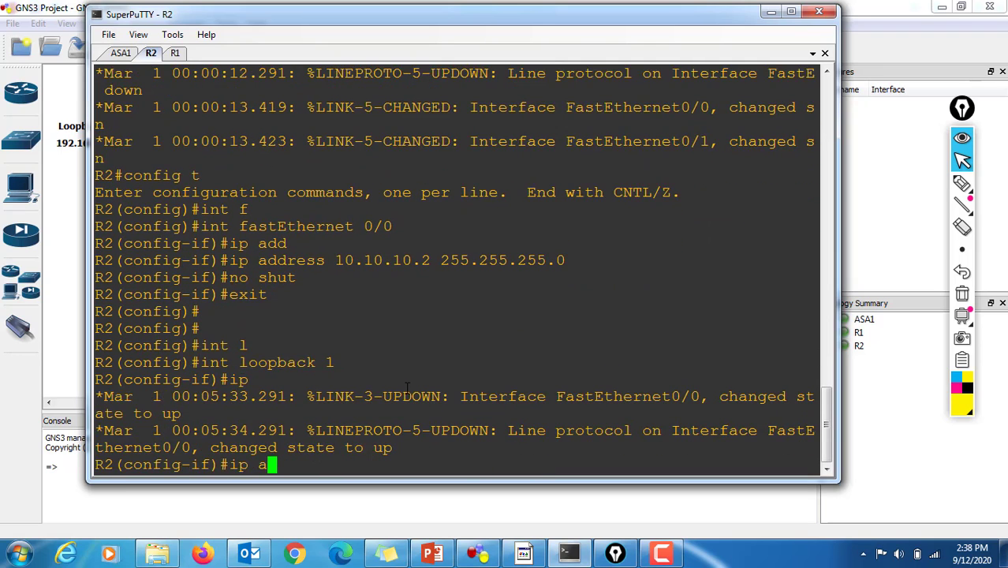
key(Tab)
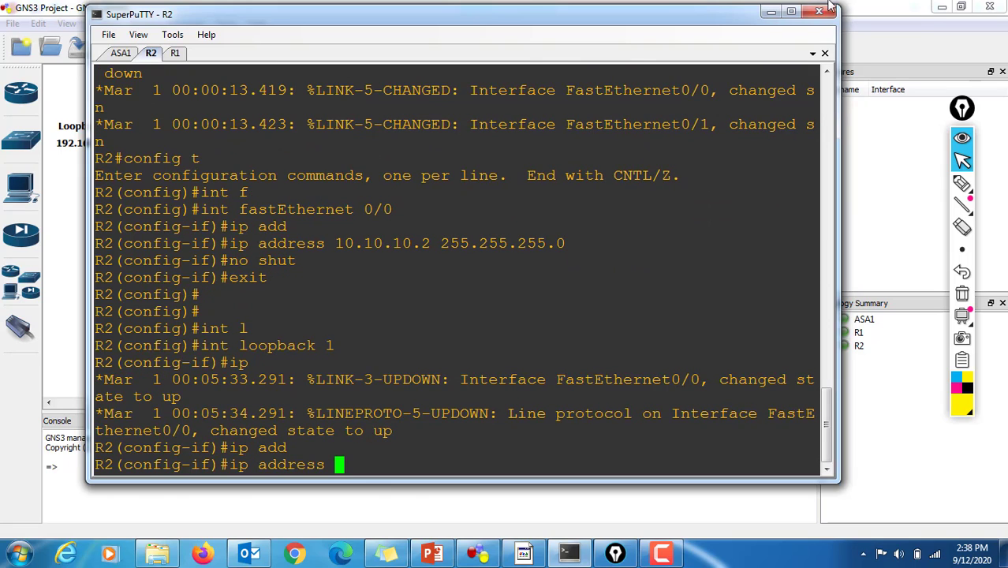
click(867, 7)
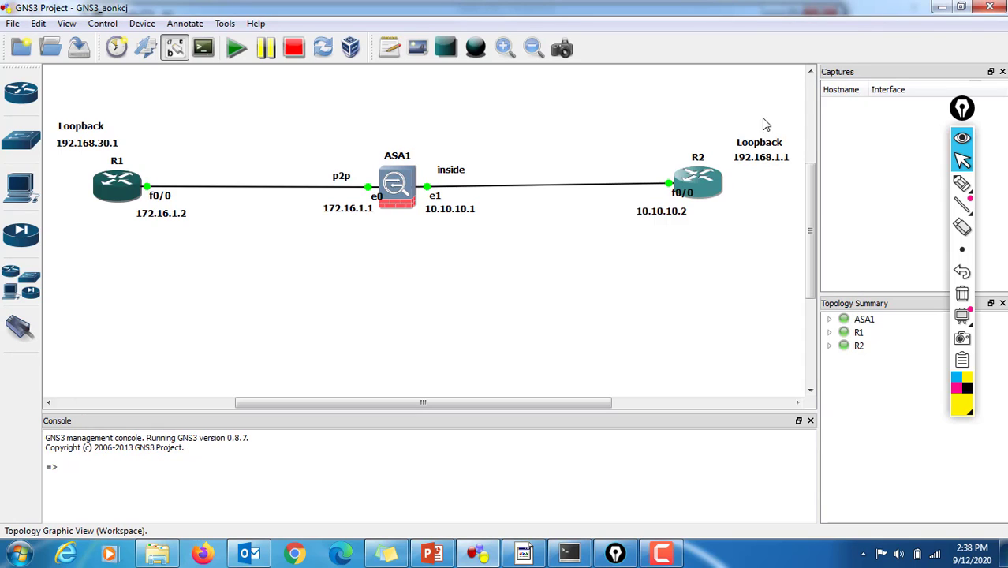
click(570, 552)
text(1)
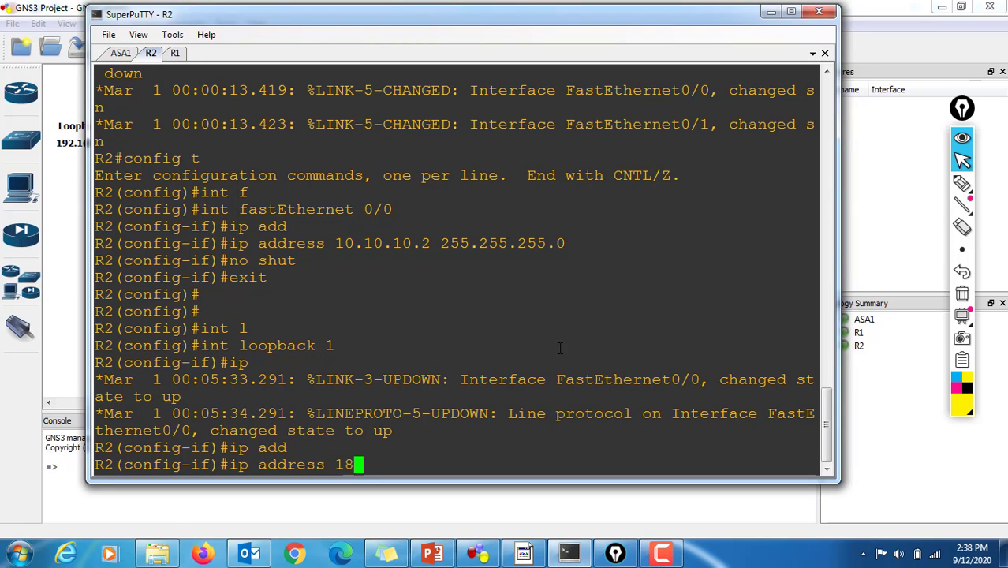
text(92.16)
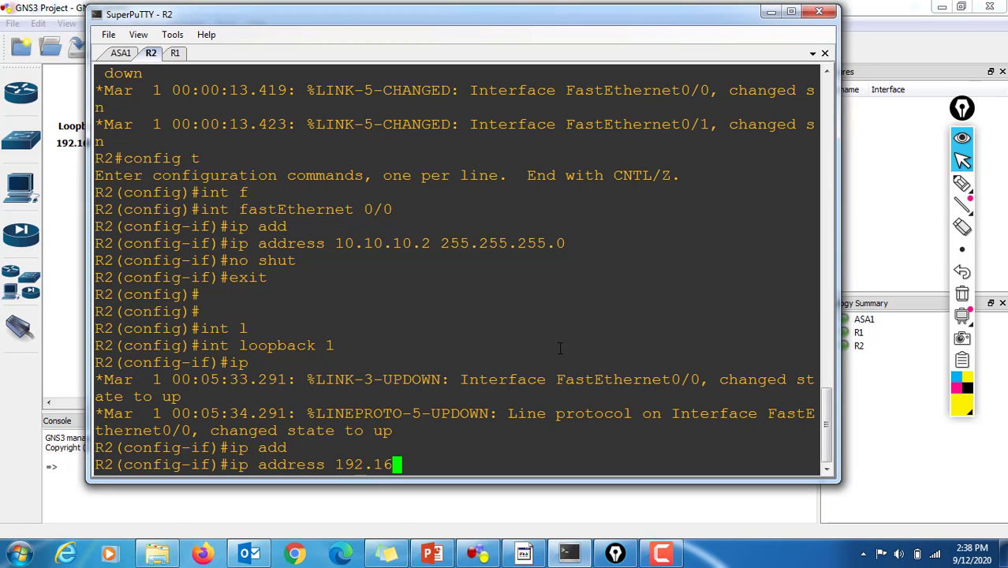
text(8.1.1 25)
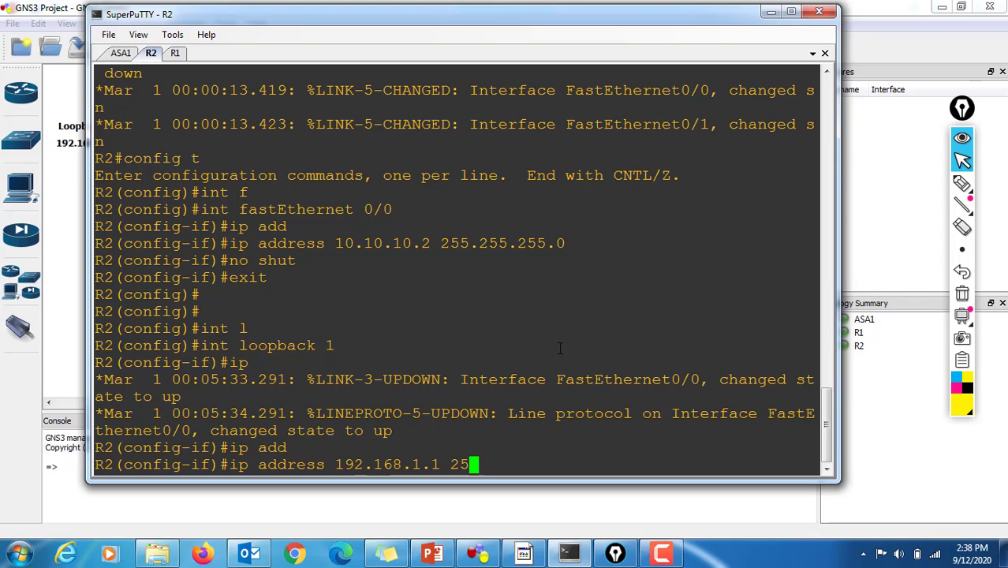
text(5.2)
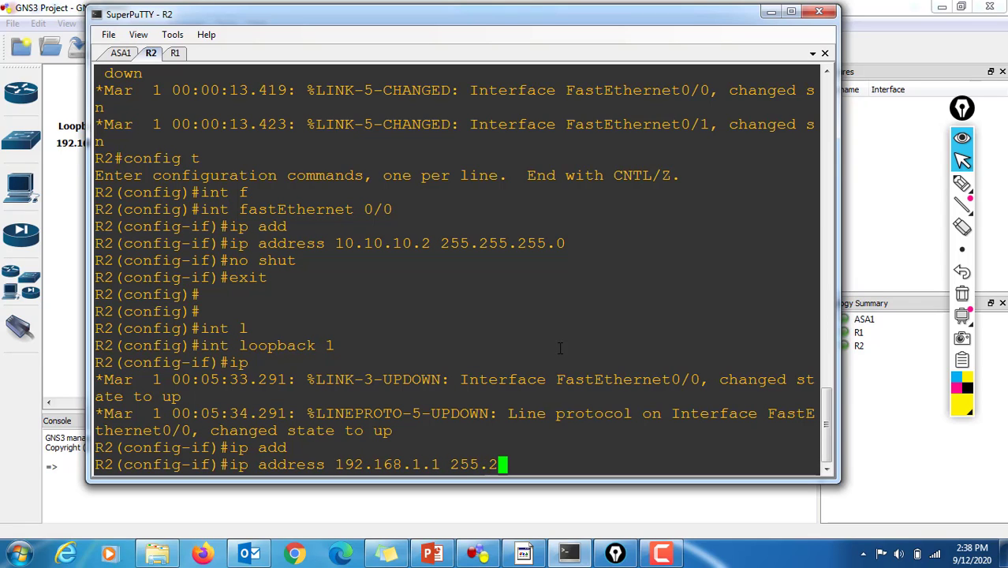
text(55.255.0)
key(Return)
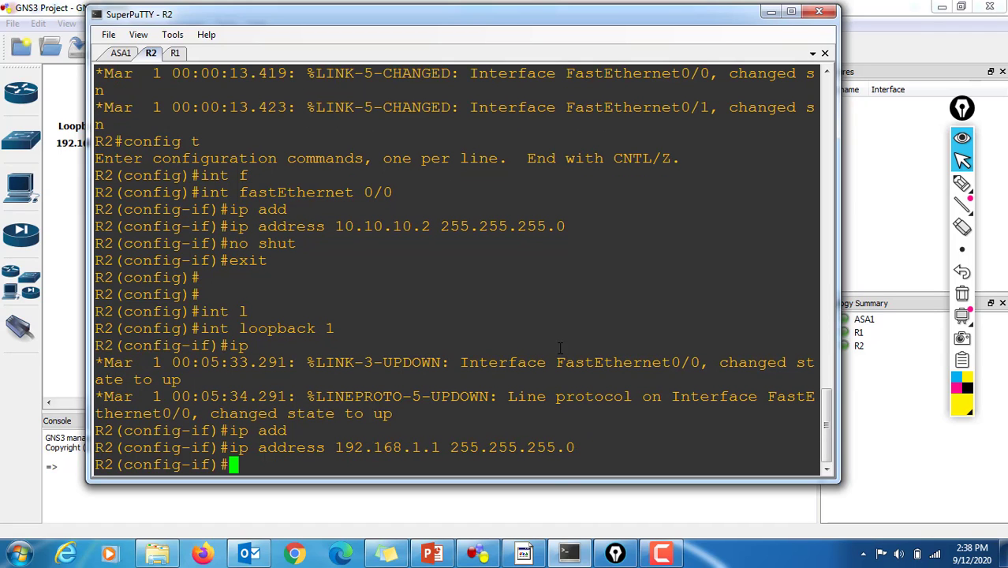
Step: Enable R2's loopback 1 interface with "no shut" and exit back to global configuration mode
text(no shut)
key(Return)
key(Return)
key(Return)
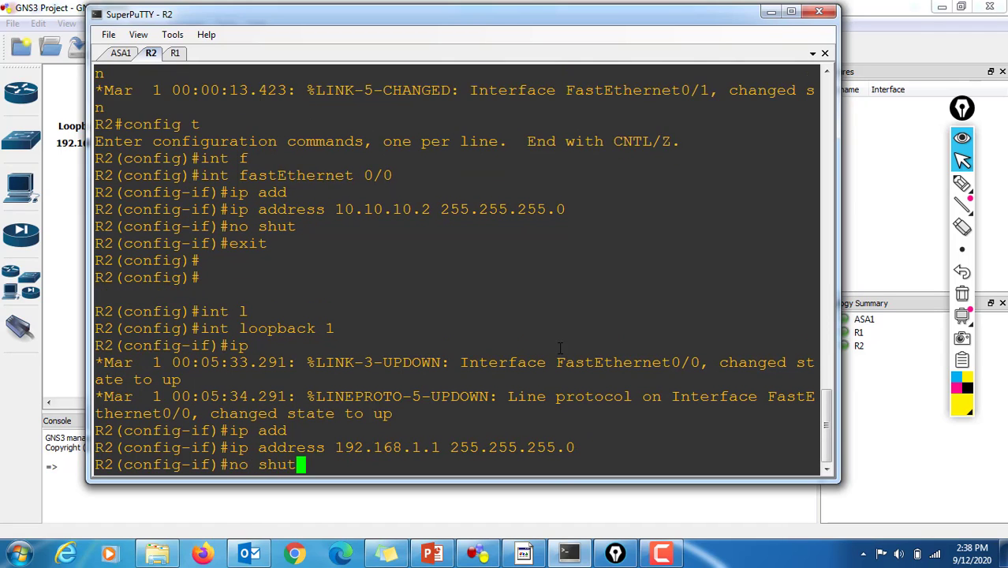
text(exit)
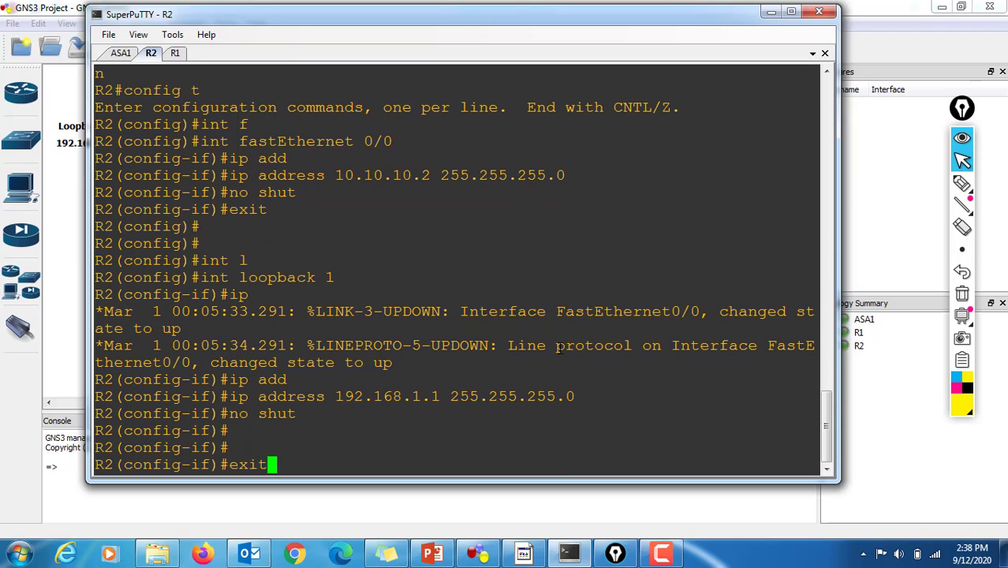
key(BackSpace)
key(Return)
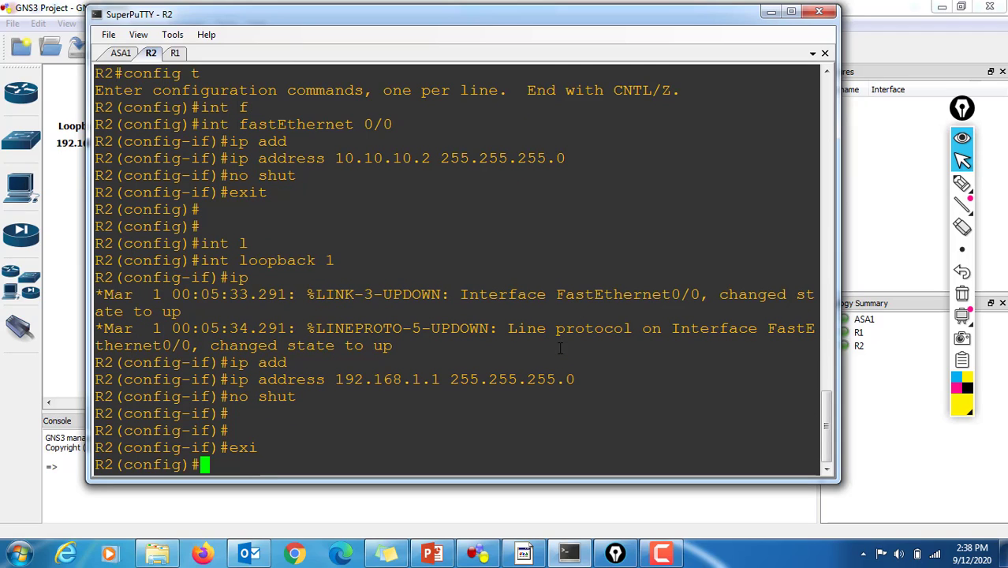
Step: Display R2's command history with "do sh his" and highlight the entered interface commands for review
text(do sh his)
key(Return)
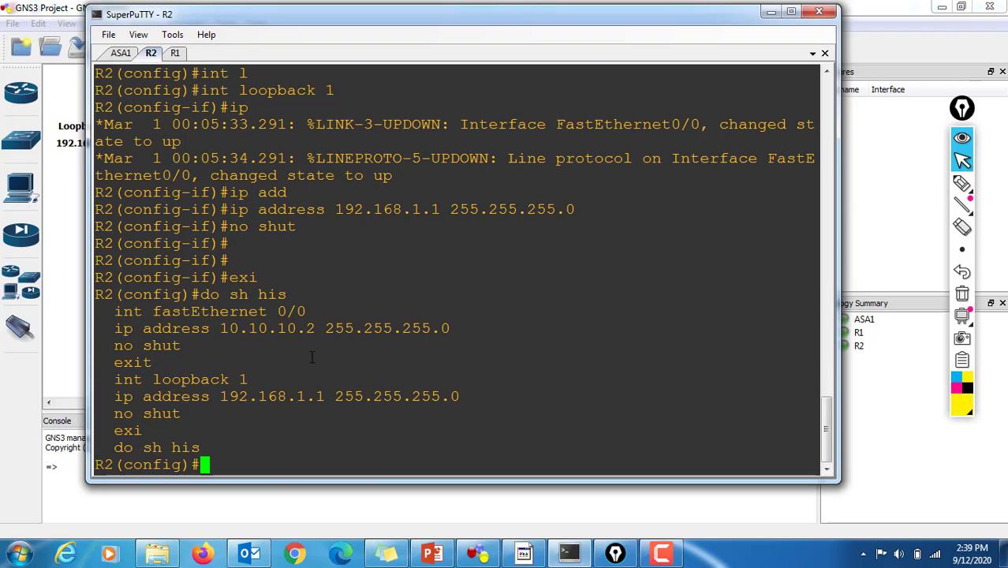
drag(118, 311, 474, 428)
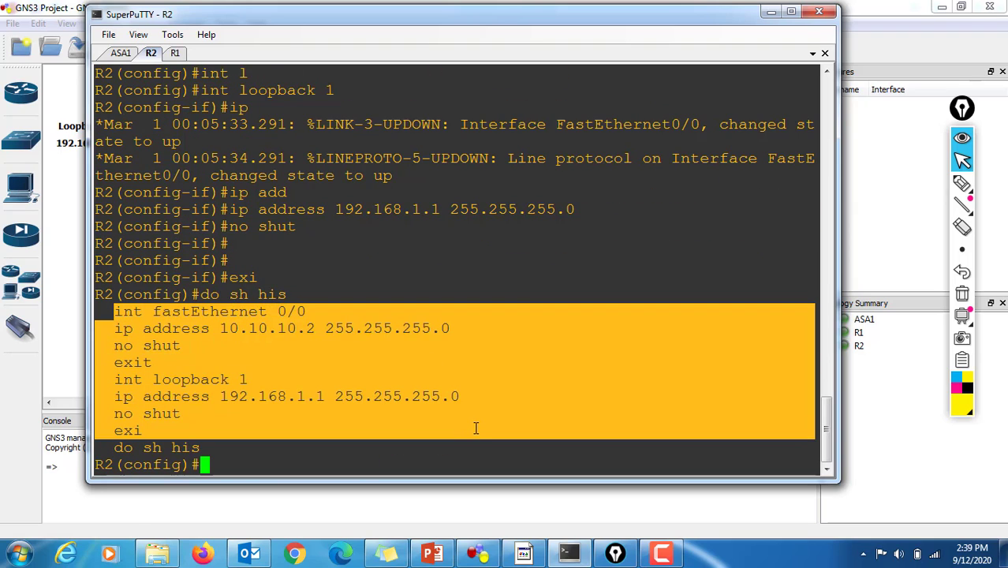
Step: Save R2's configuration with "do wr mem", confirming the overwrite of the previous NVRAM configuration
text(do )
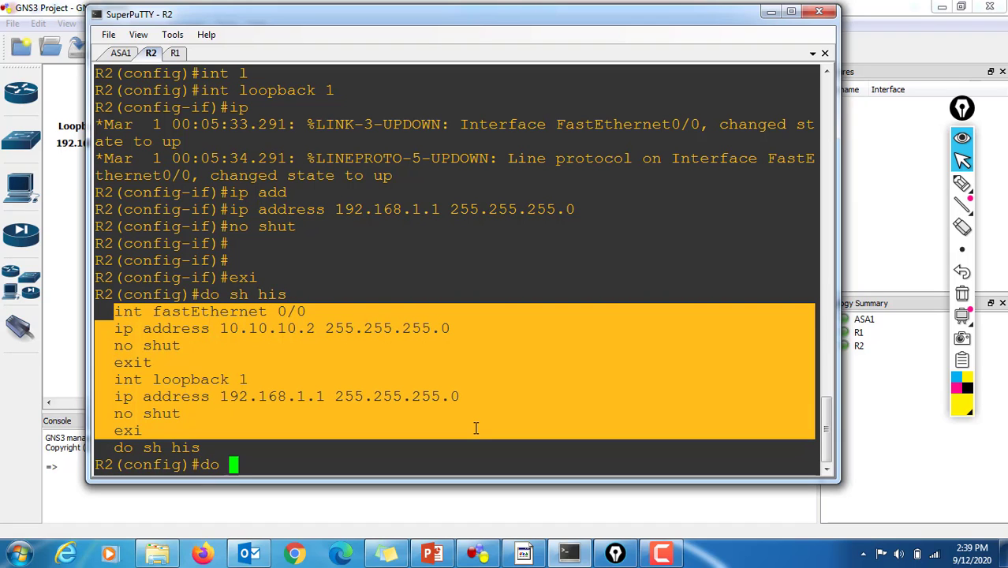
text(wr )
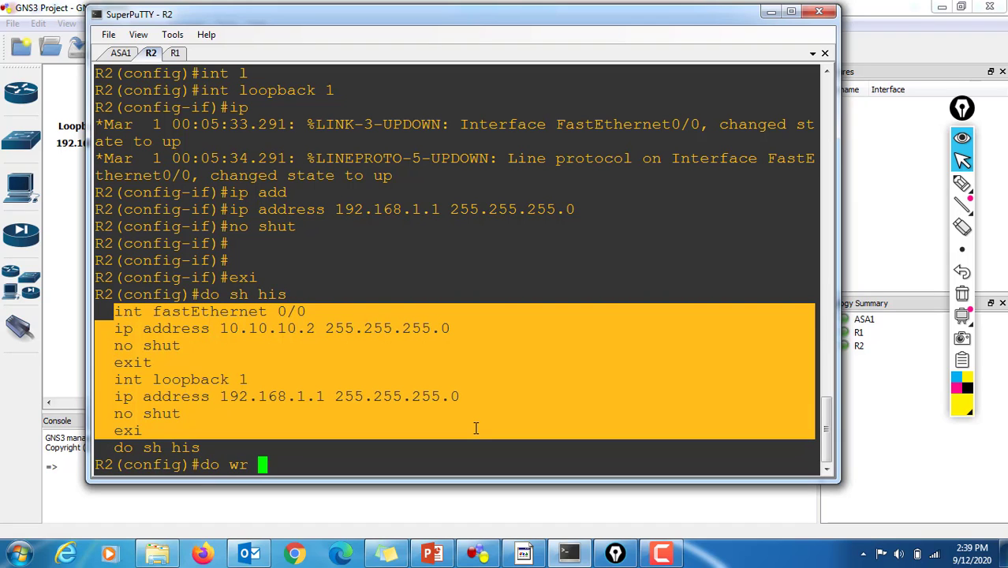
text(mem)
key(Return)
key(Return)
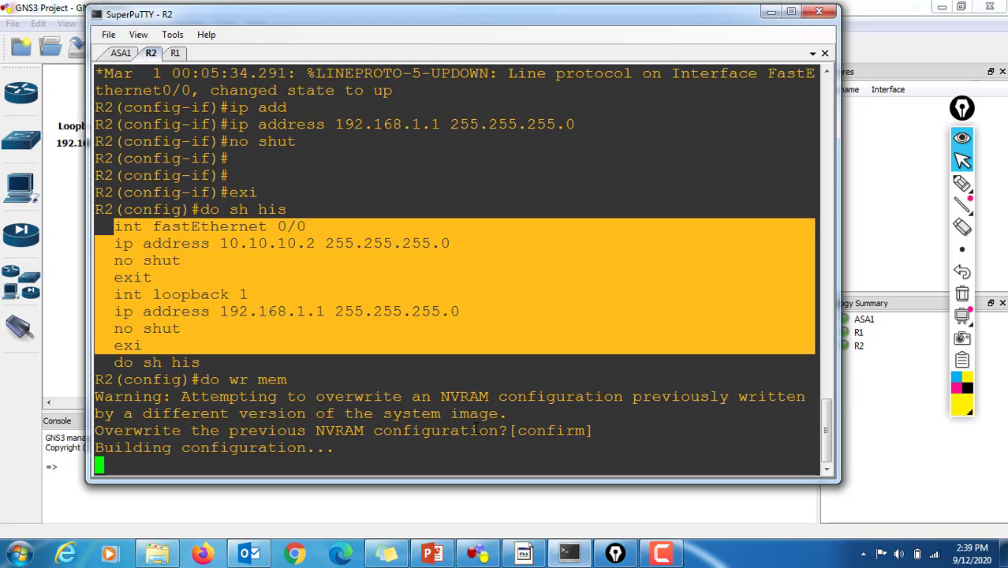
Step: Switch to R1's console, enter global configuration mode with "config t" and open interface fastEthernet 0/0 for configuration
key(Return)
key(Return)
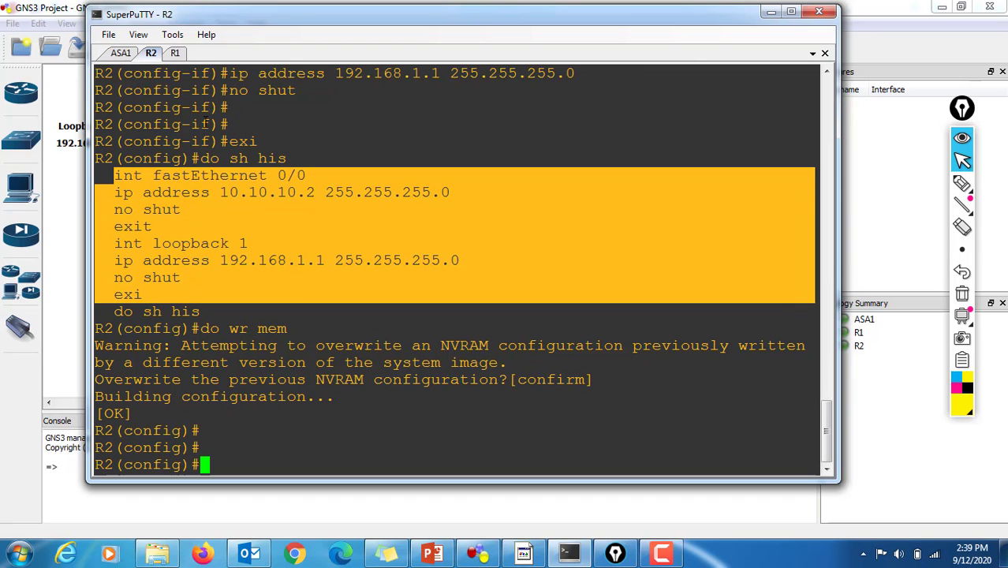
click(180, 54)
key(Return)
key(Return)
key(Return)
key(Return)
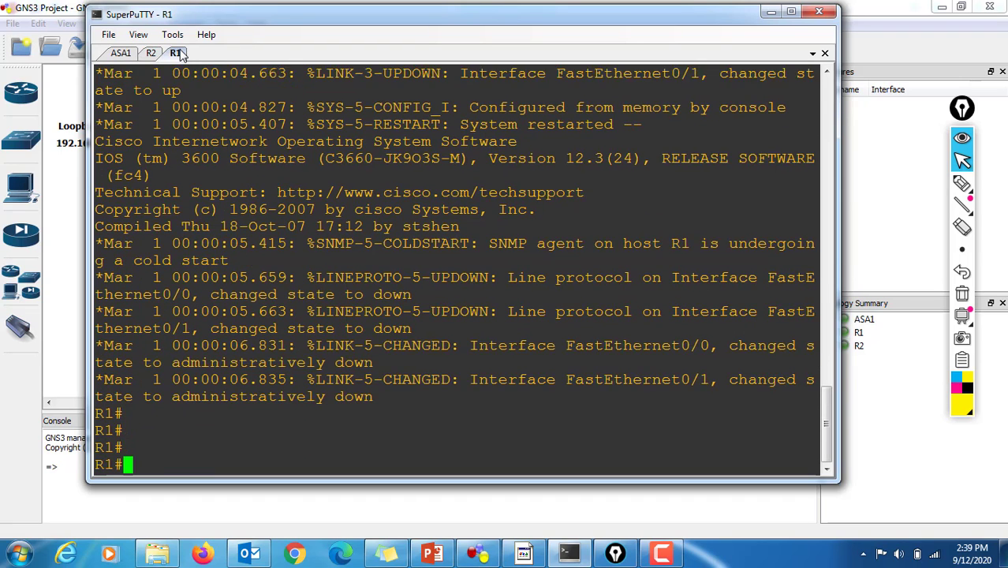
text(config t)
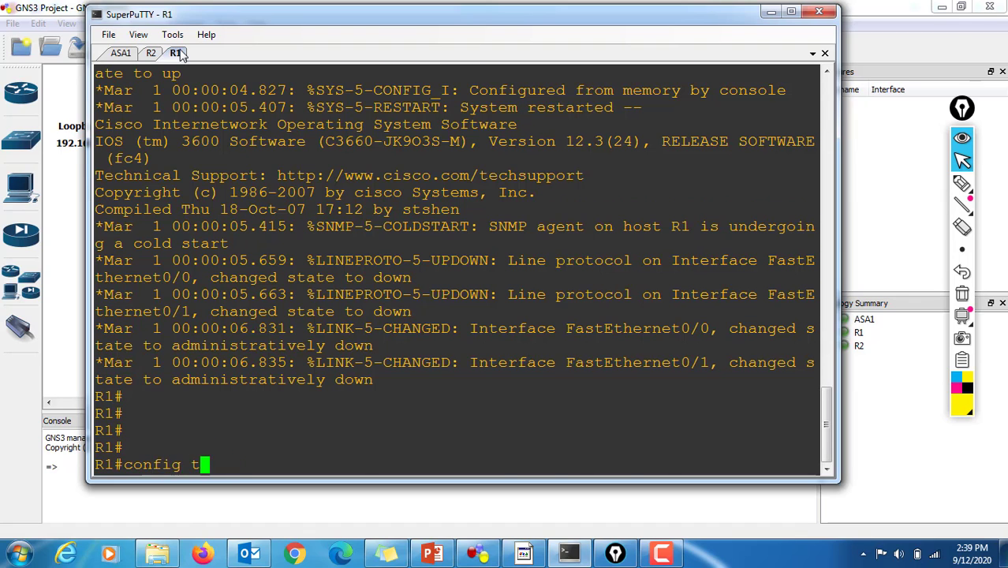
key(Return)
key(Return)
key(Return)
text(int f)
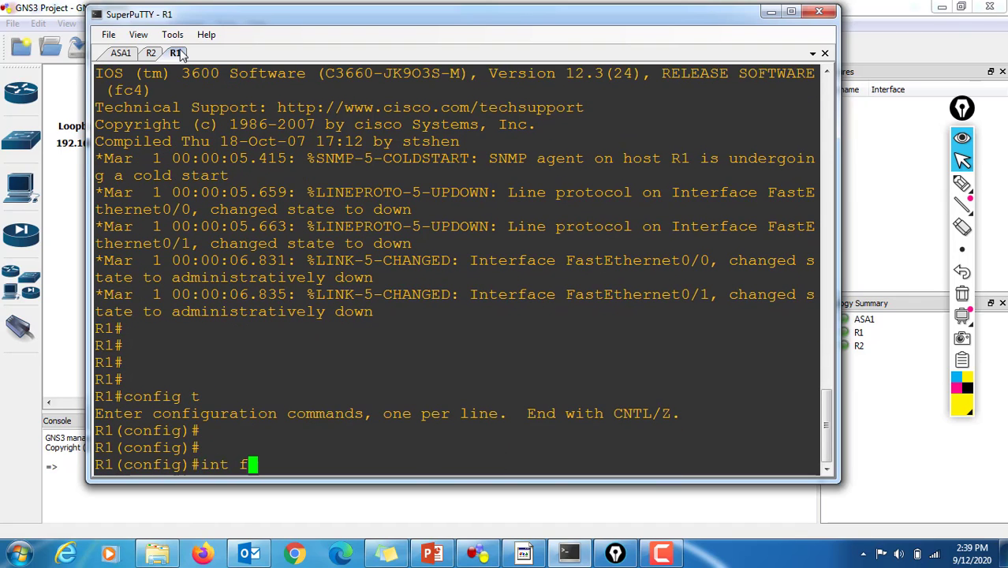
key(Tab)
text(0/0)
key(Return)
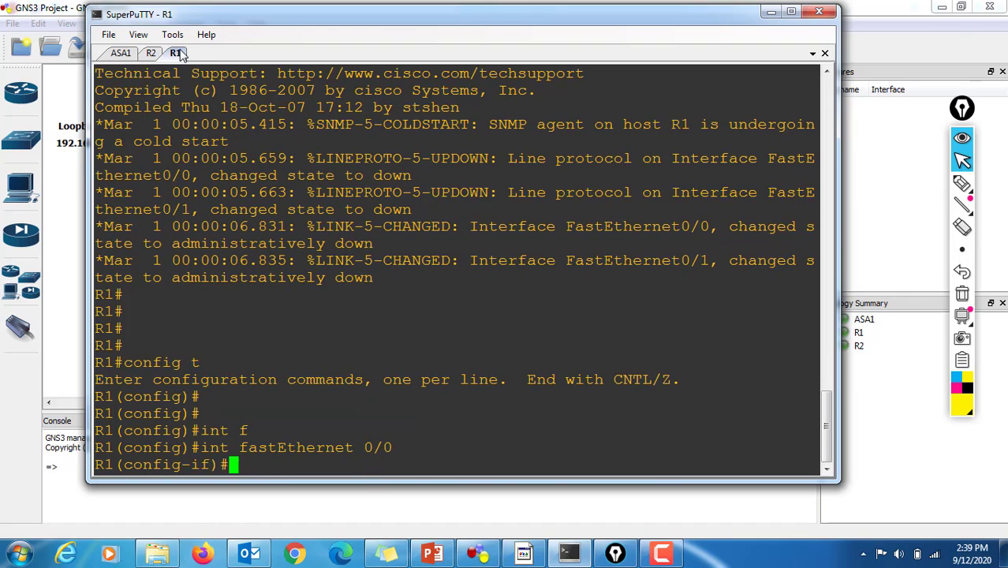
Step: Assign IP address 172.16.1.2 with mask 255.255.255.0 to R1's fastEthernet 0/0 interface
text(ip add)
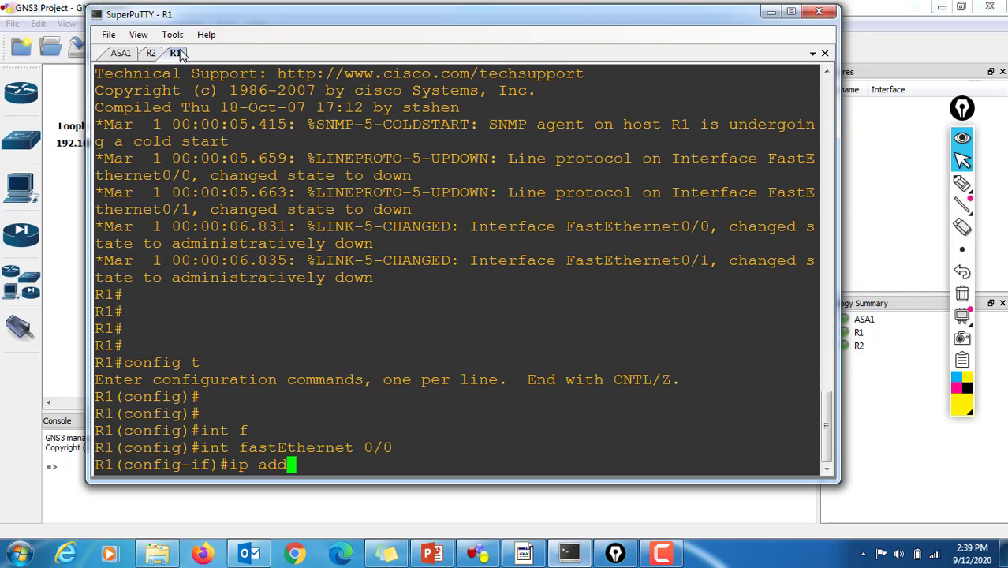
key(Tab)
text(172.16)
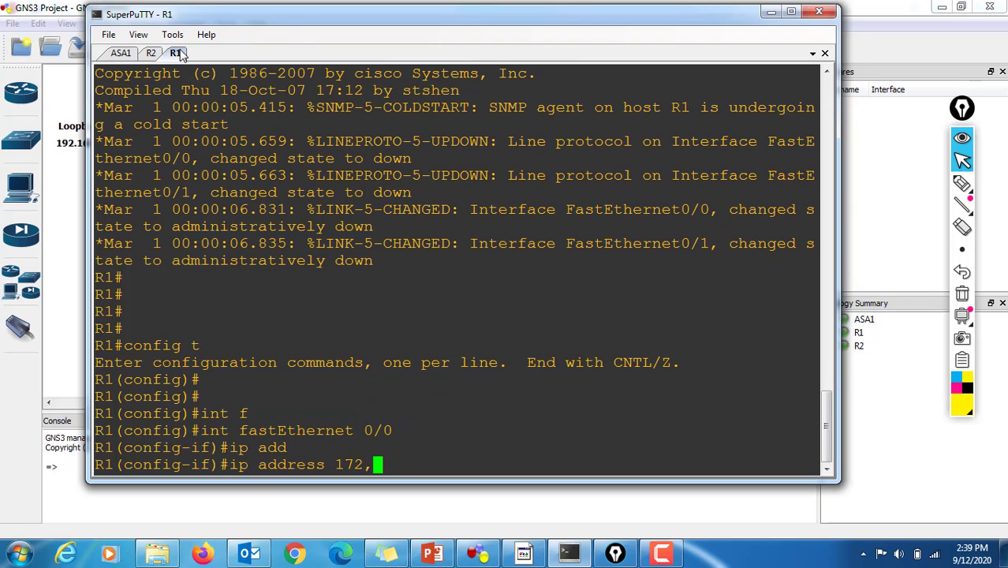
text(.1.2)
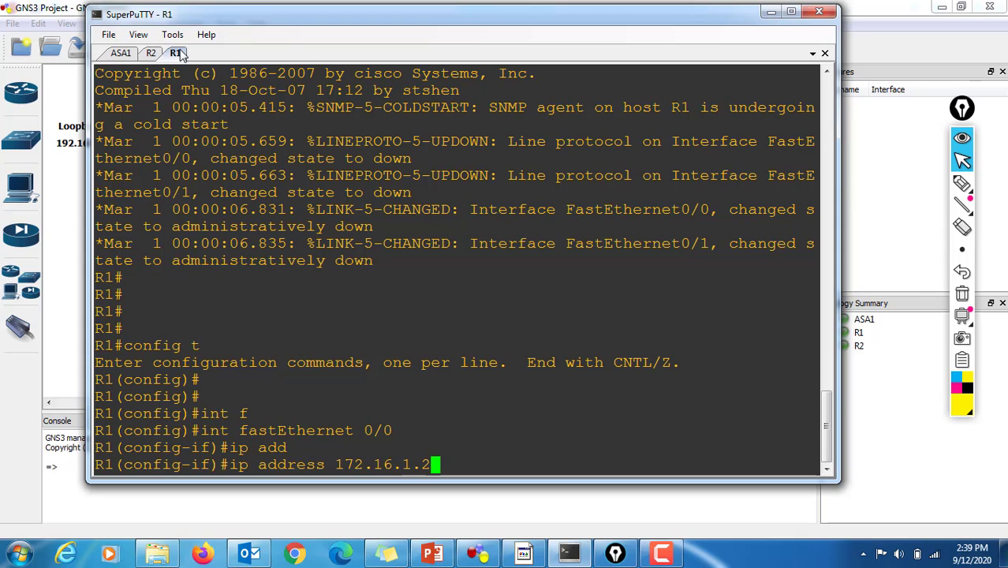
text( 255.255)
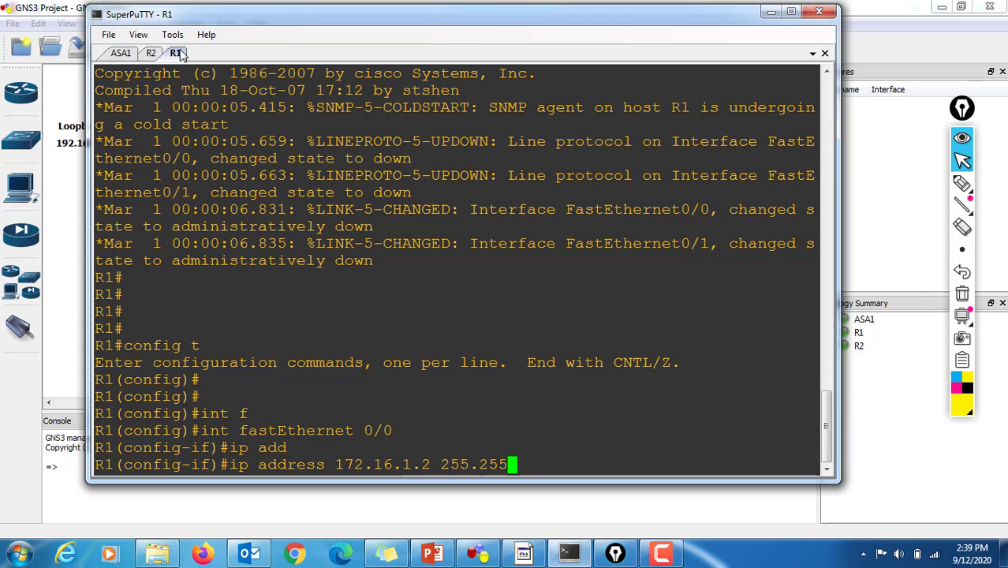
text(.255.0)
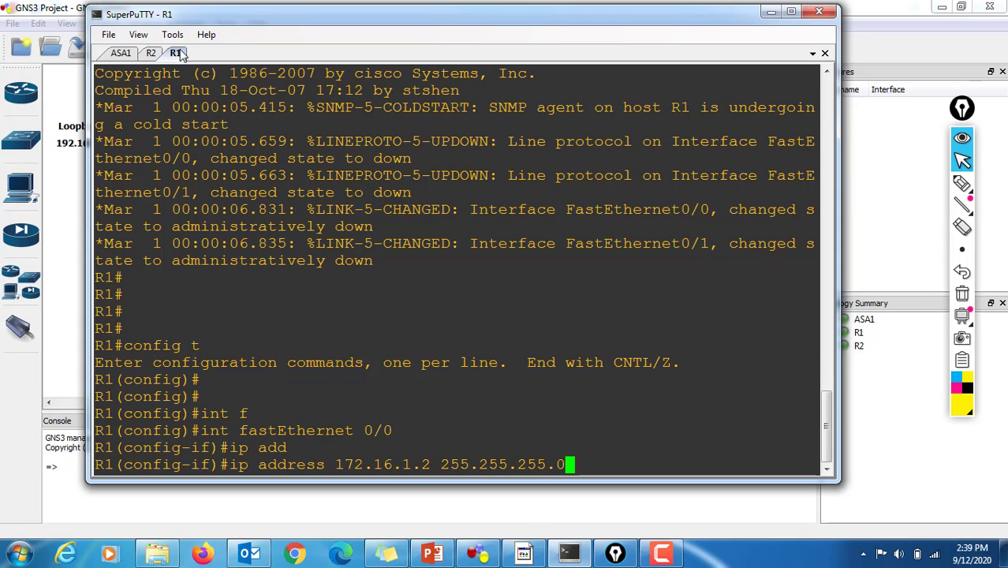
key(Return)
Step: Enable R1's fastEthernet 0/0 interface with "no shut" and exit back to global configuration mode
text(no shut)
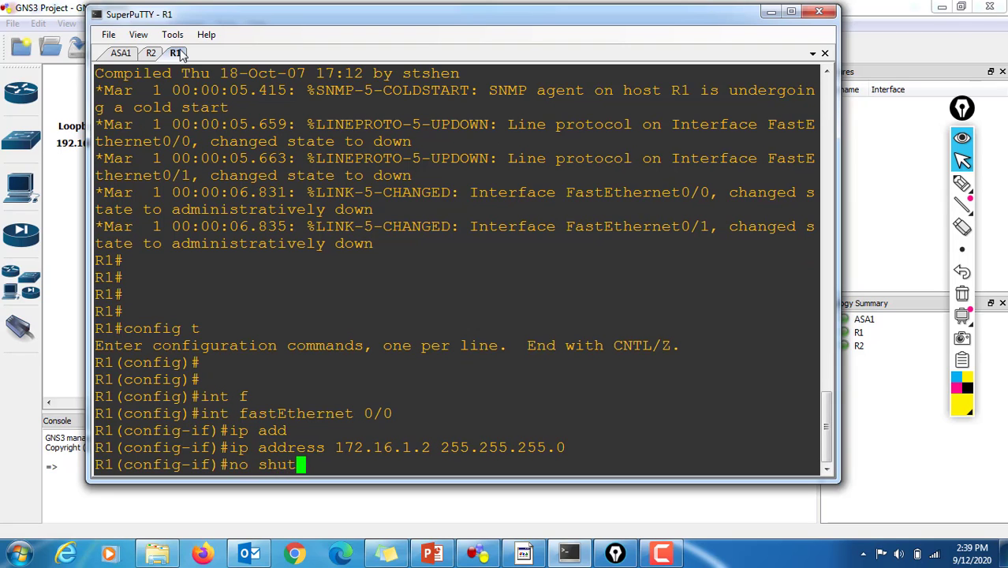
key(Return)
text(exit)
key(Return)
key(Return)
key(Return)
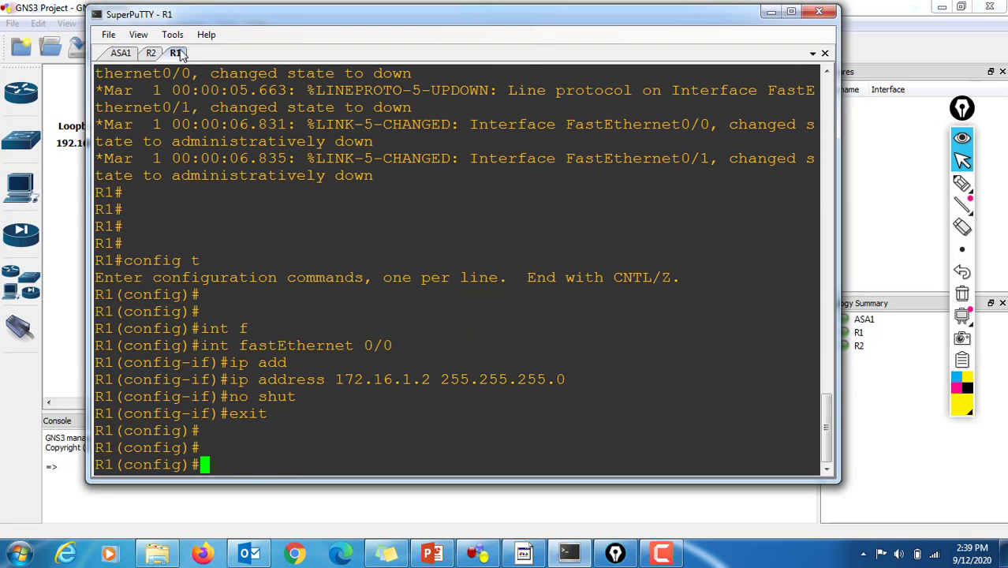
Step: Create the loopback 1 interface on R1 and enter its configuration
text(int lo)
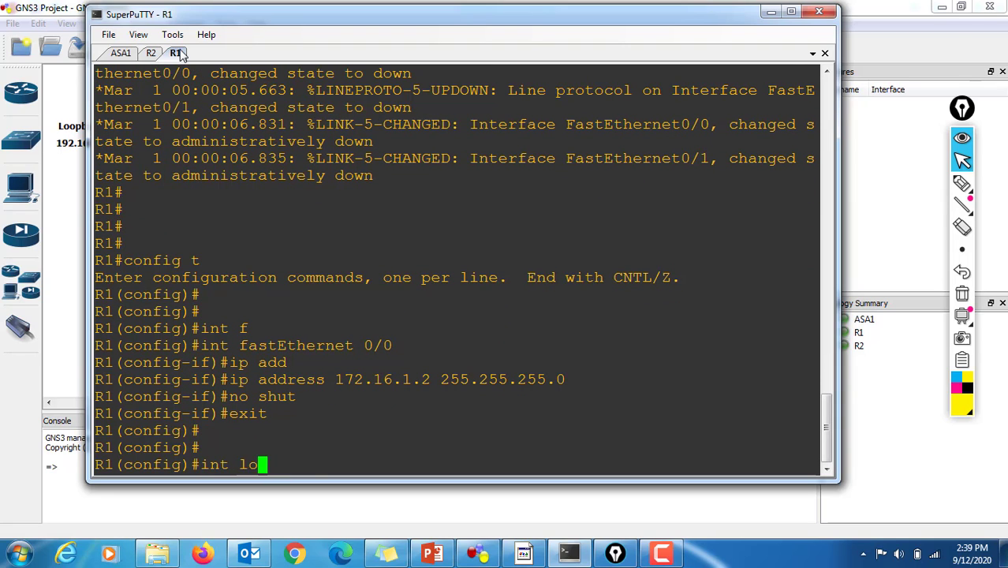
key(Tab)
text(1)
key(Return)
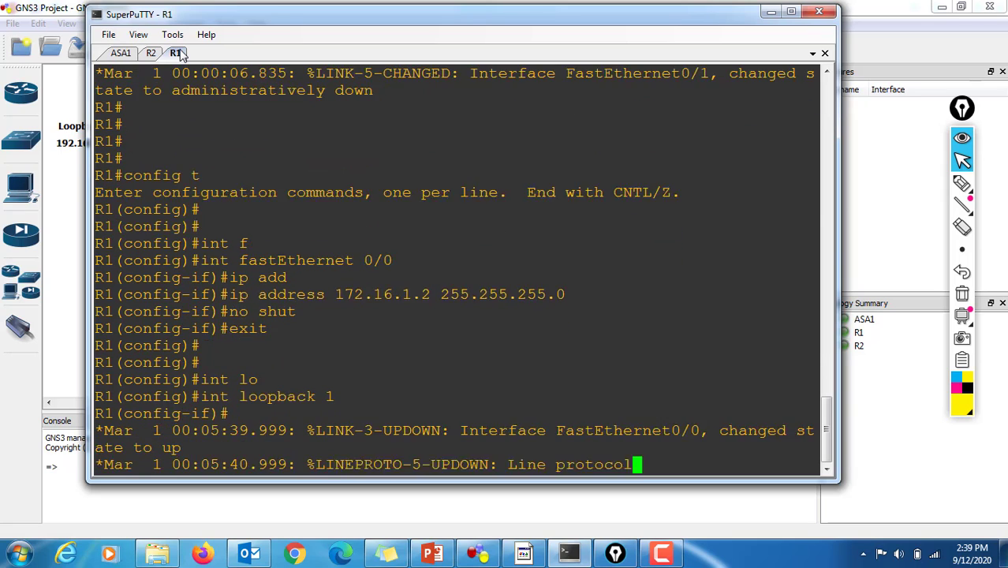
Step: Assign IP address 192.168.30.1 with mask 255.255.255.0 to R1's loopback 1 interface
text(ip add)
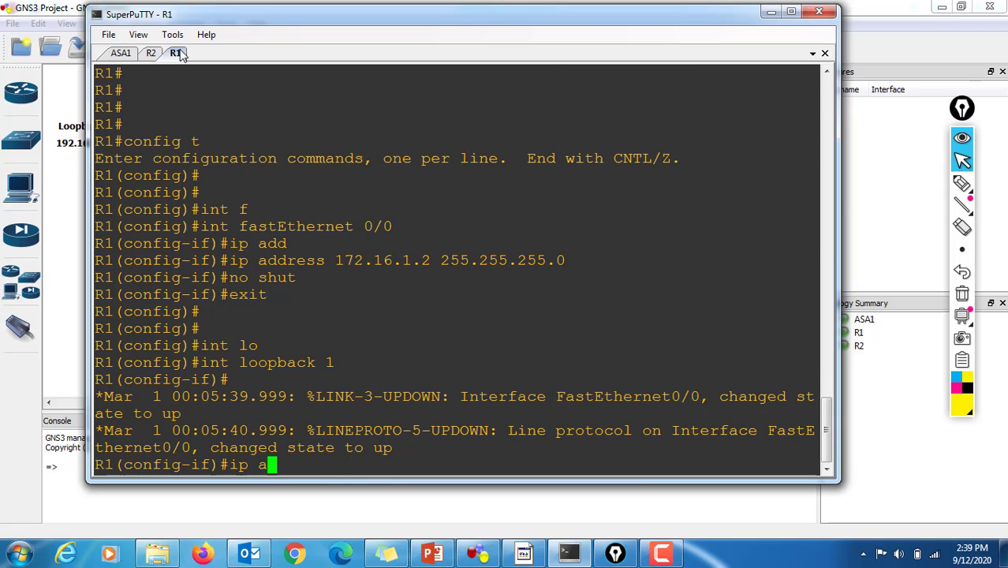
key(Tab)
text(192.)
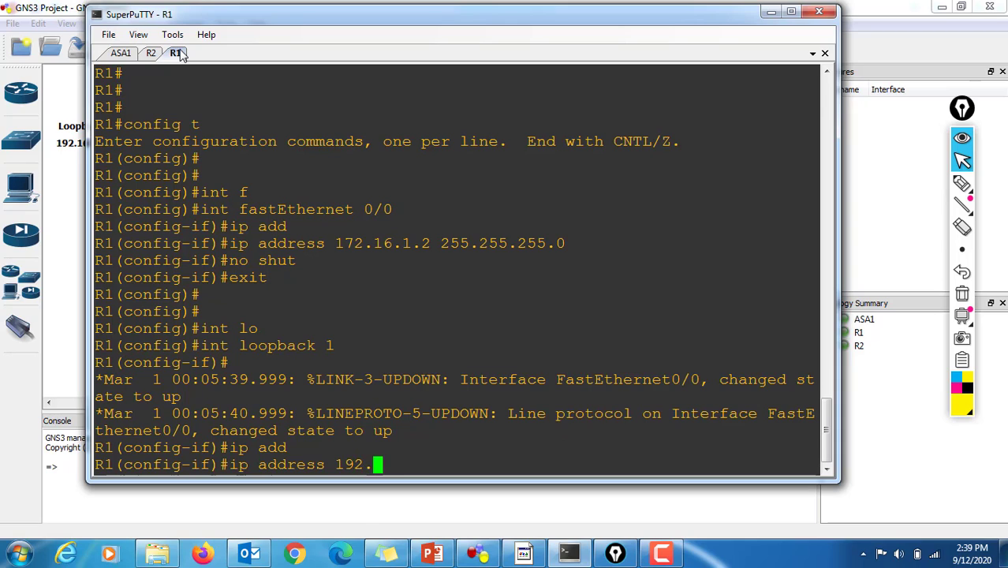
text(168.30)
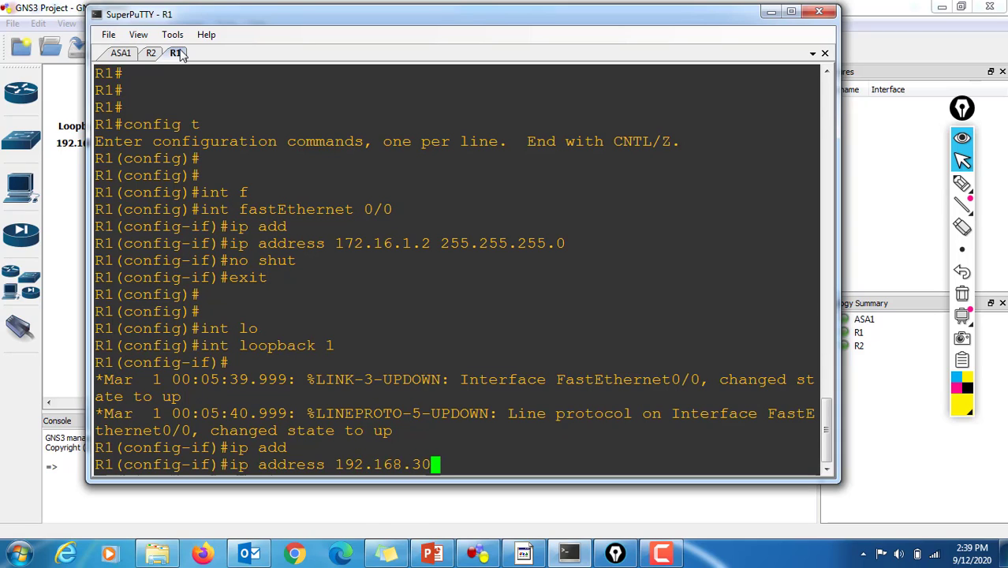
text(.1 255.)
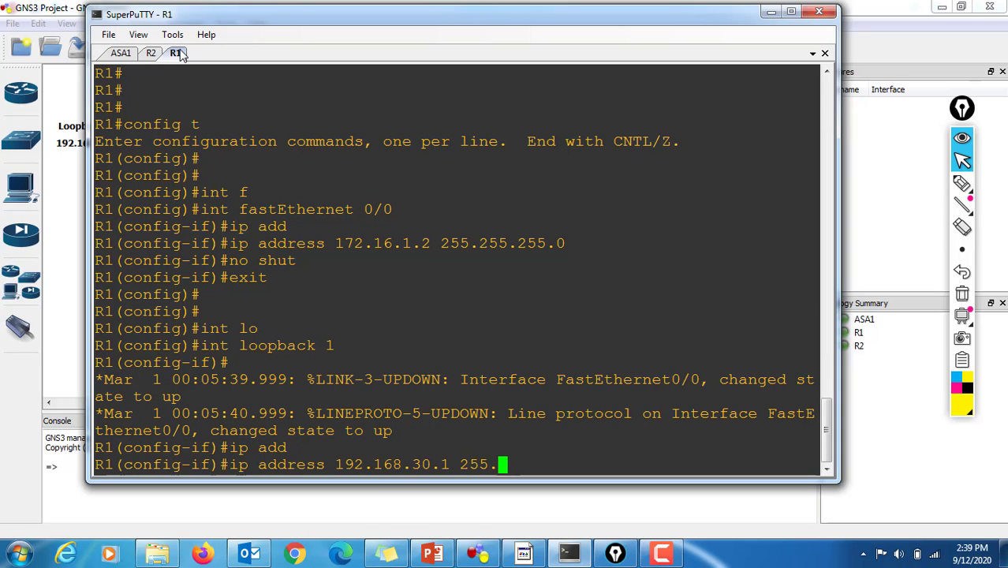
text(255.255.0)
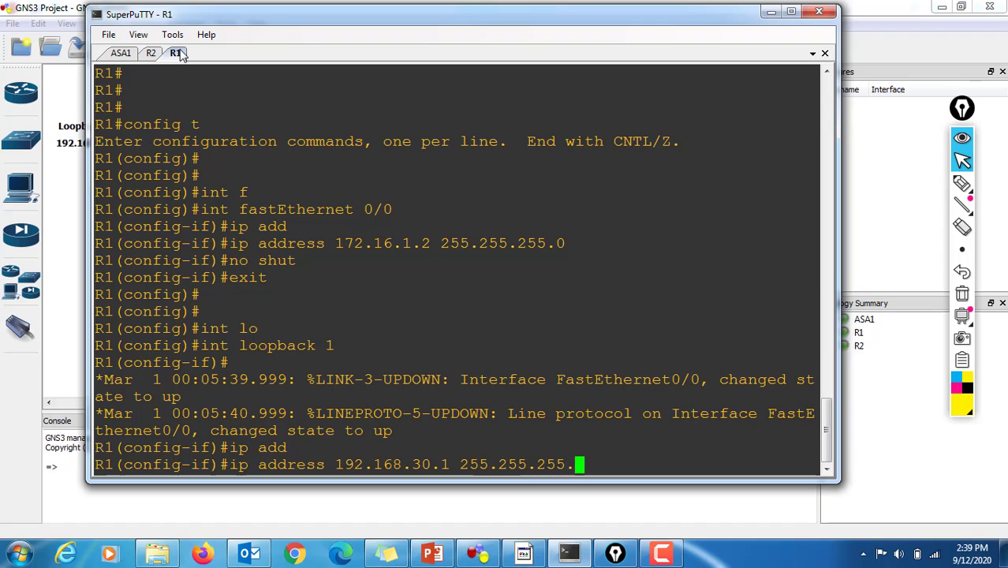
key(Return)
Step: Enable R1's loopback 1 interface with "no shut" and exit back to global configuration mode
text(no shut])
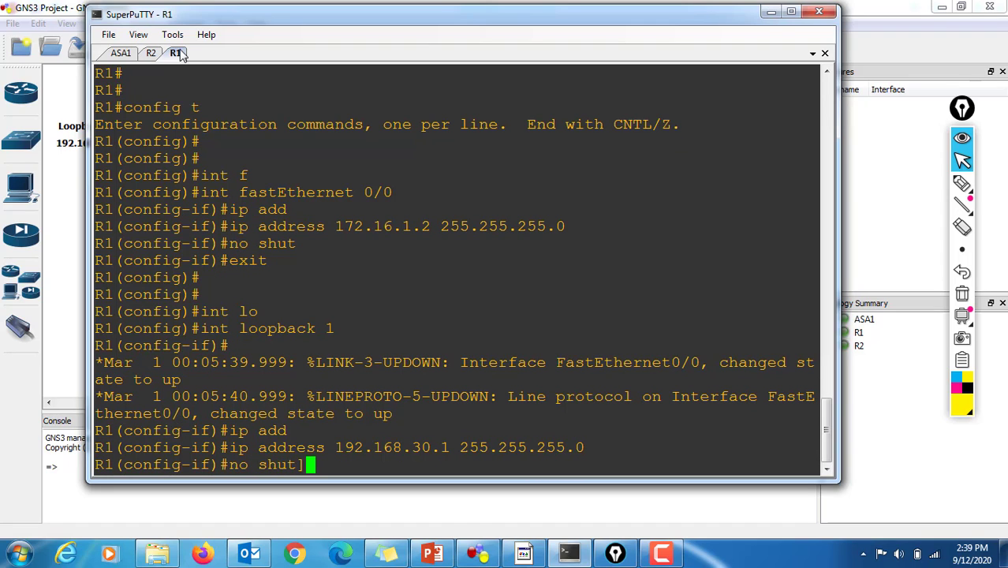
key(Return)
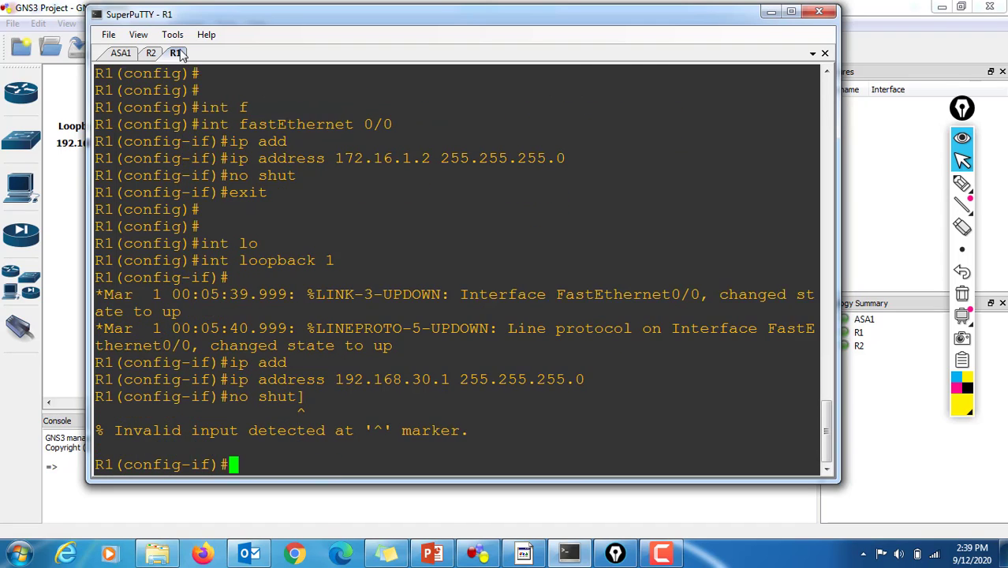
text(no shut)
key(Return)
key(Return)
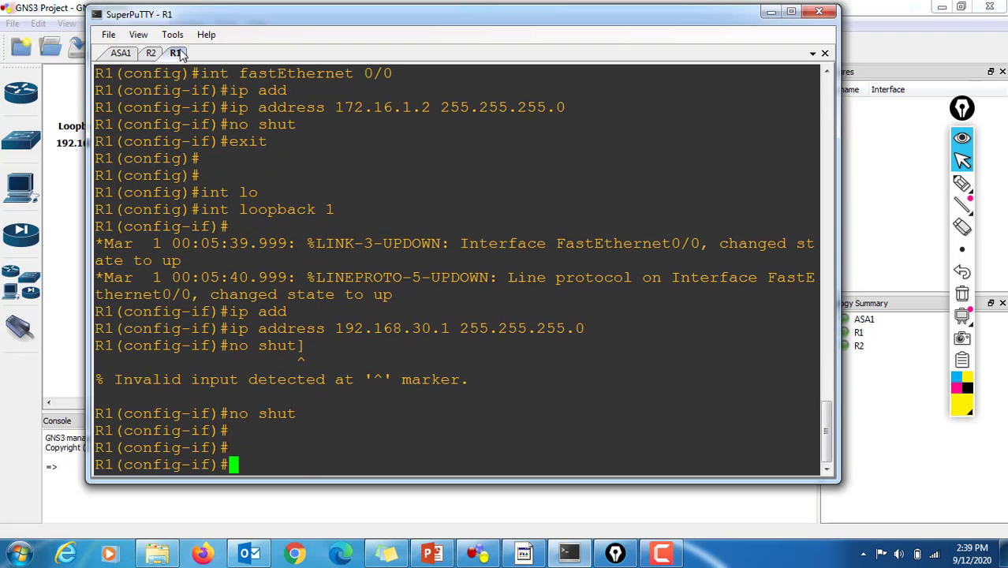
text(w)
key(BackSpace)
text(exit)
key(Return)
key(Return)
key(Return)
key(Return)
Step: Display R1's command history from configuration mode with "do sh his"
text(do sh h)
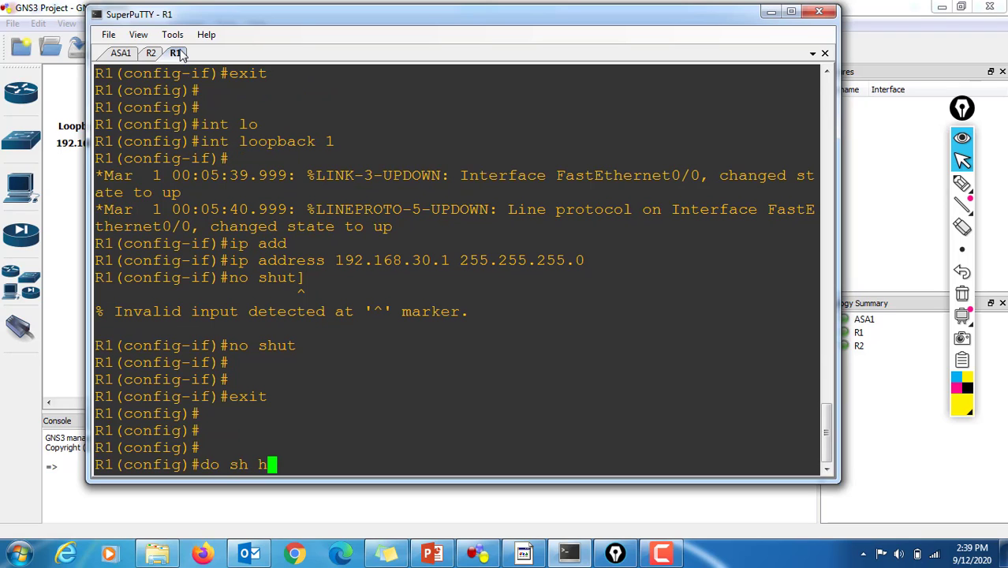
key(BackSpace)
text(shi)
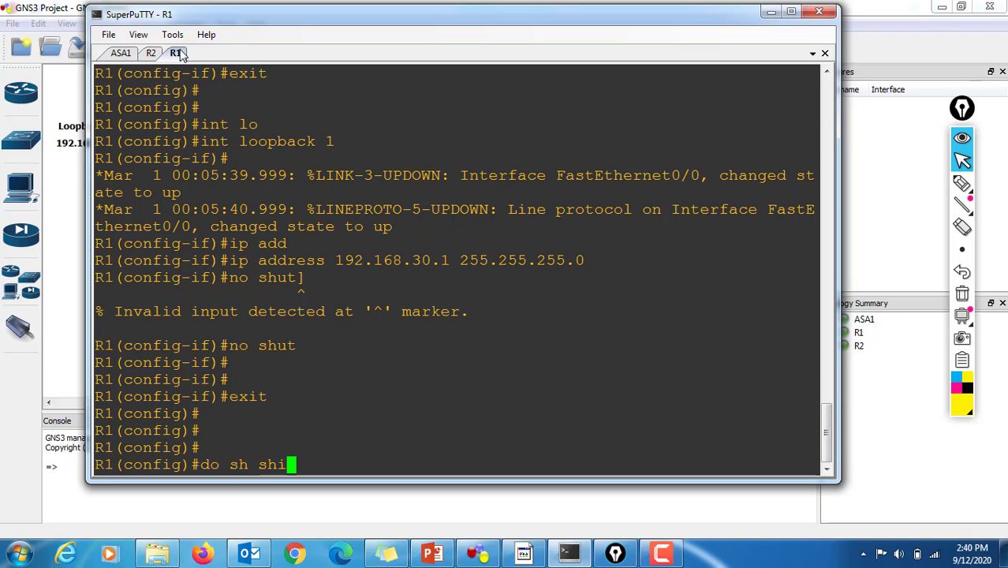
key(Return)
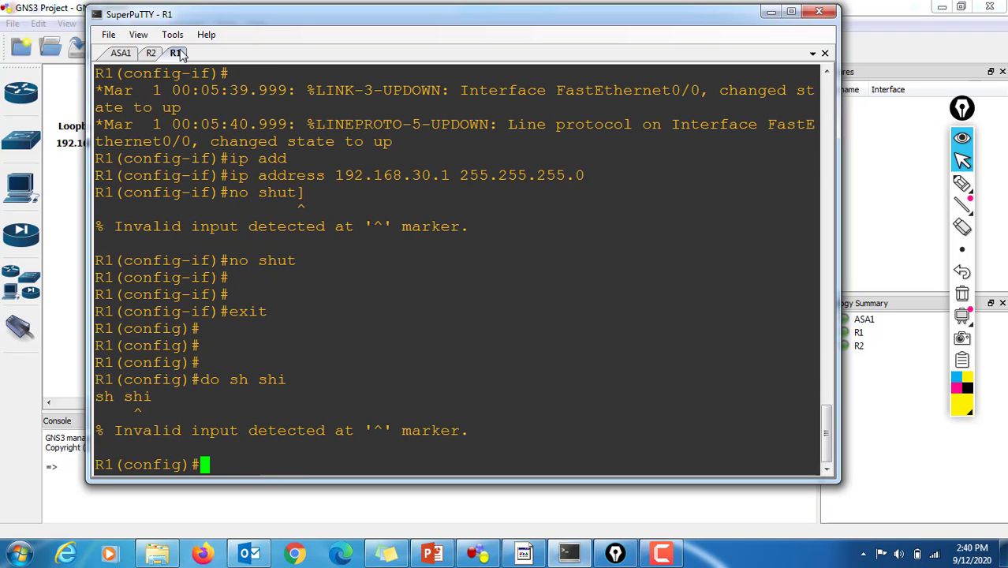
key(Up)
key(BackSpace)
key(BackSpace)
key(BackSpace)
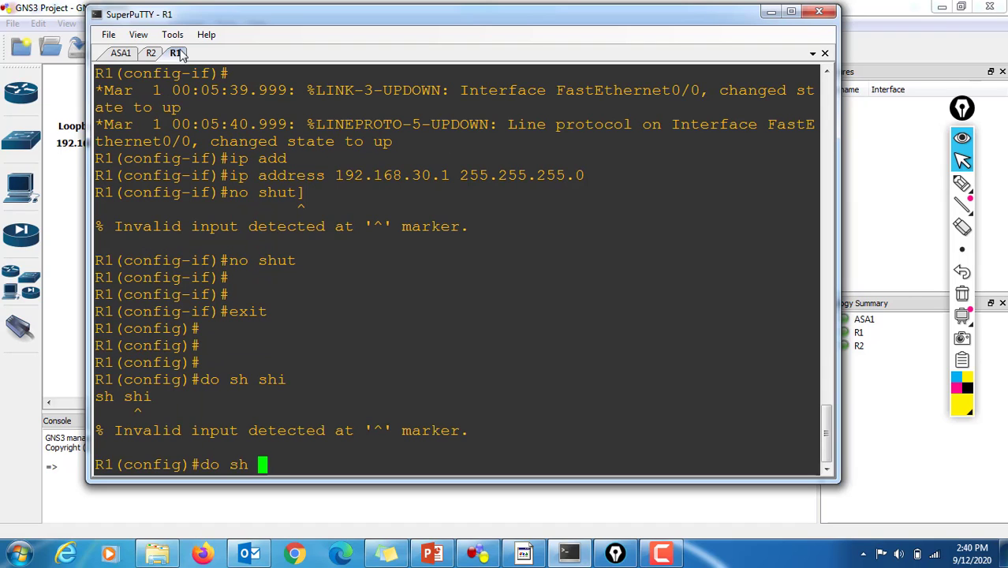
text(his)
key(Return)
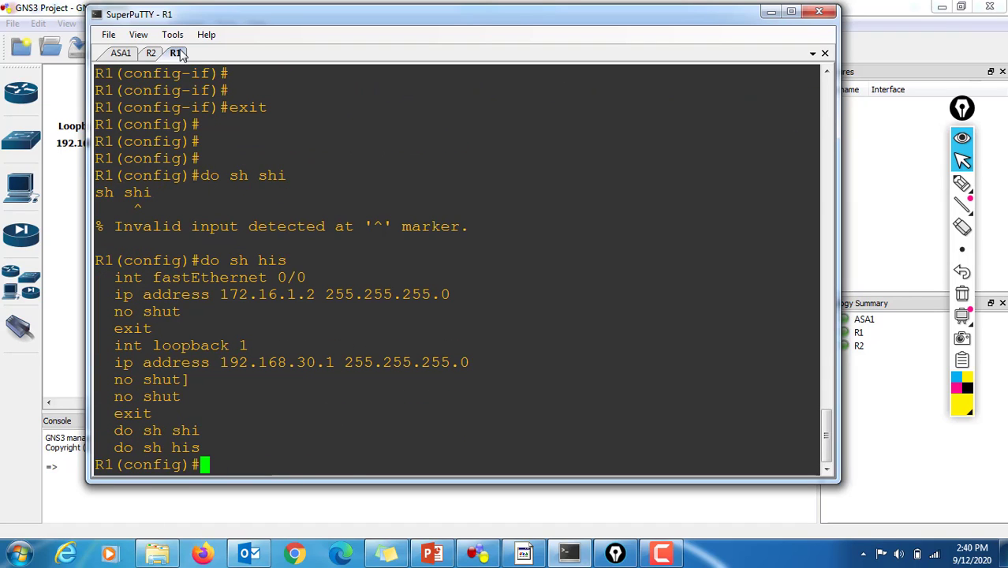
Step: Save R1's configuration with "do wr mem", accepting the NVRAM overwrite, and exit to privileged mode
text(do wr mem)
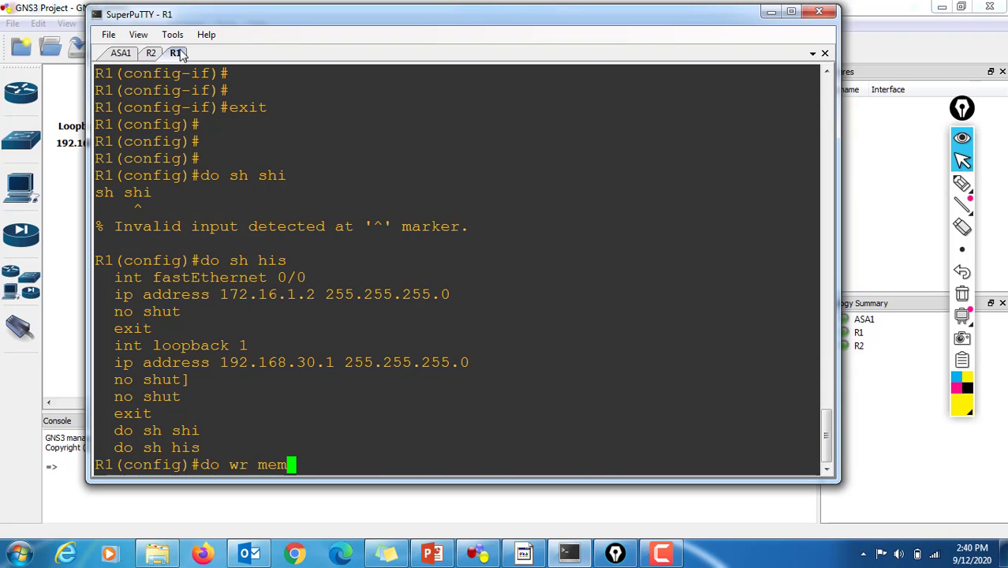
key(Return)
key(Return)
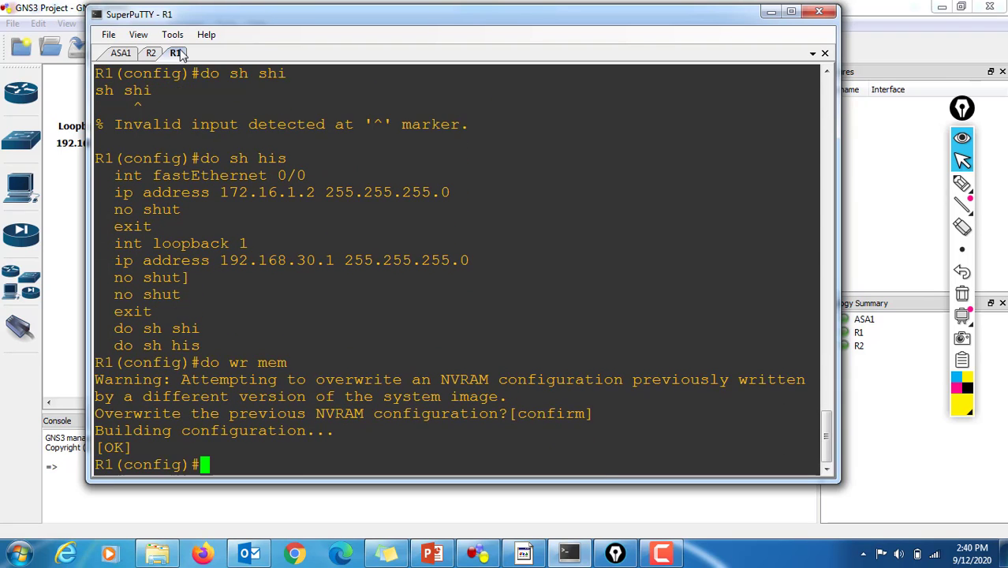
key(Return)
key(Return)
key(Return)
text(exit)
Step: Display R1's routing table with "sh ip ro" and examine its directly connected networks
key(Return)
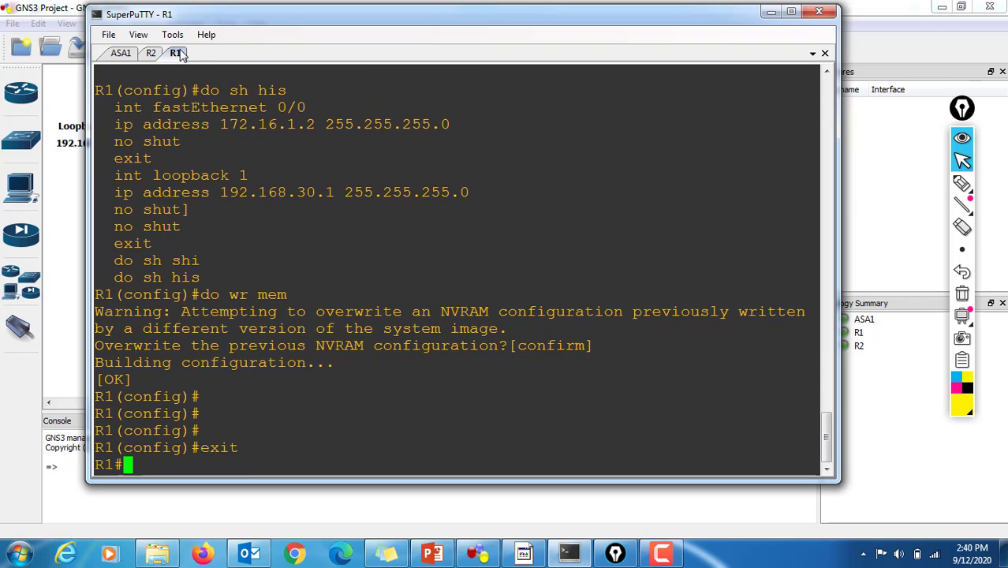
key(Return)
key(Return)
text(sh ip or)
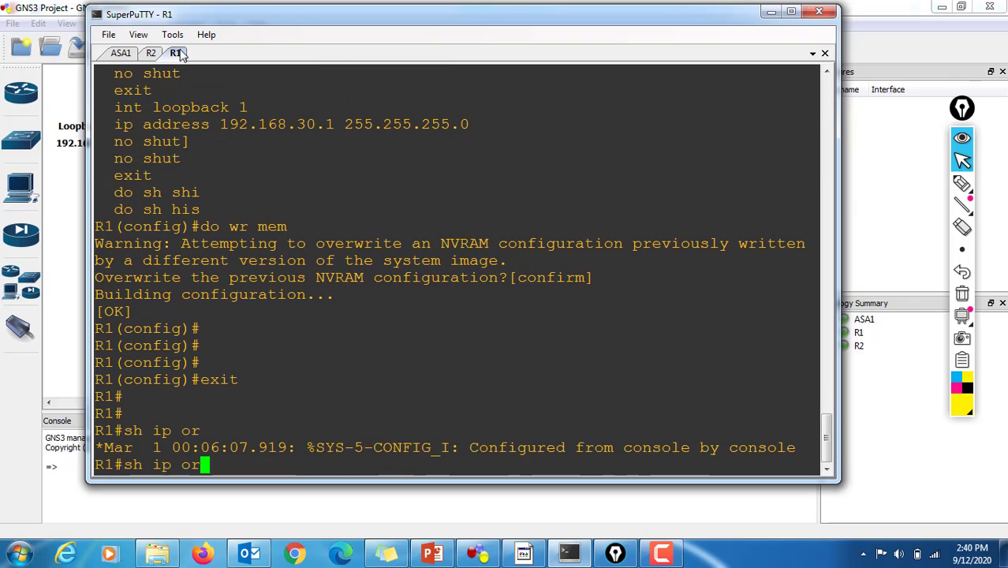
key(Return)
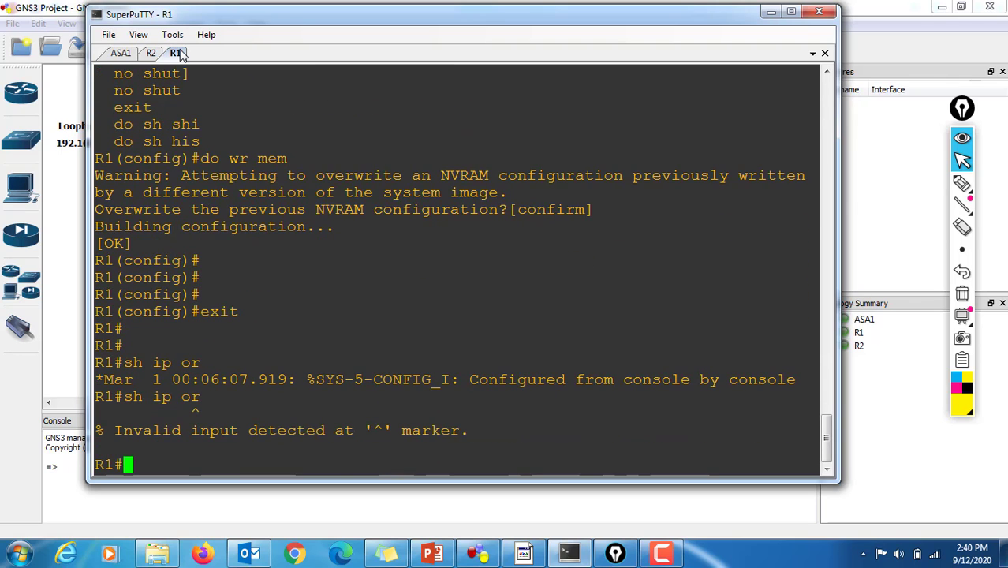
key(Up)
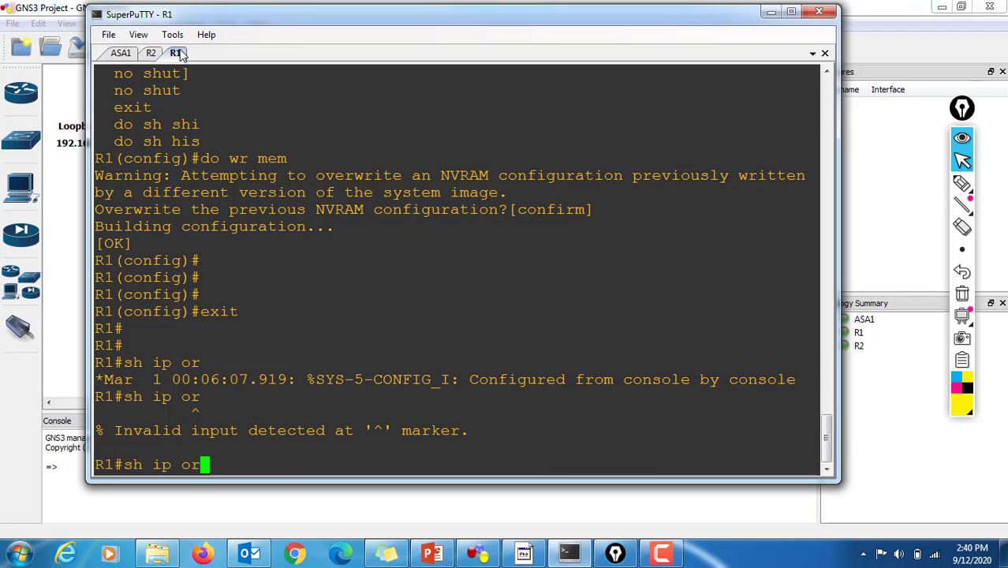
key(BackSpace)
key(BackSpace)
text(ro)
key(Return)
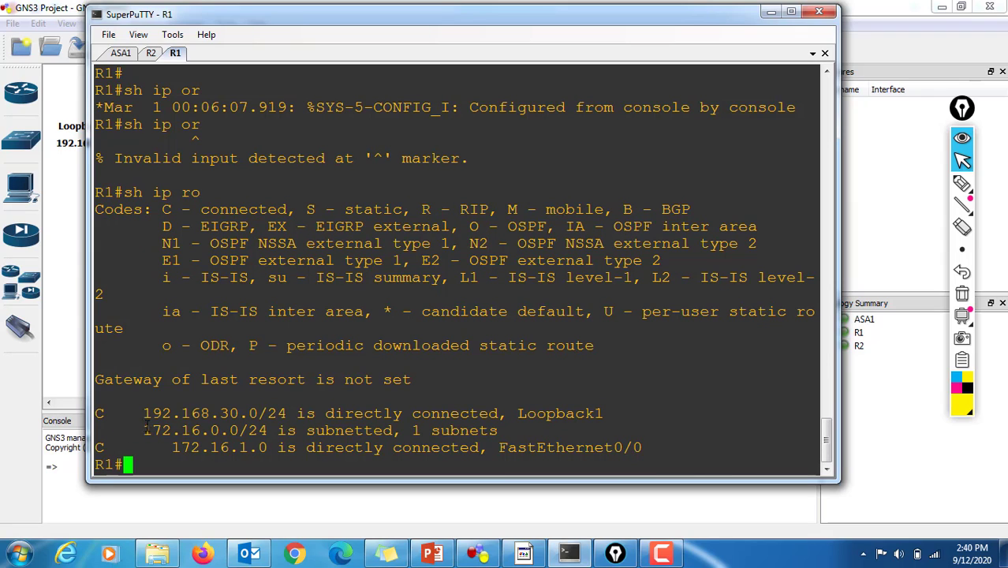
drag(145, 427, 286, 446)
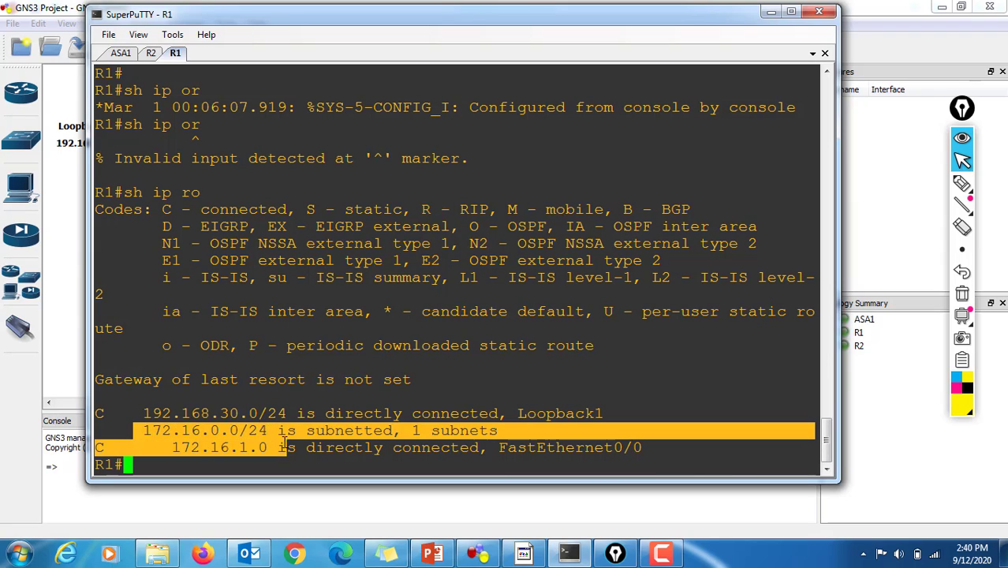
click(117, 408)
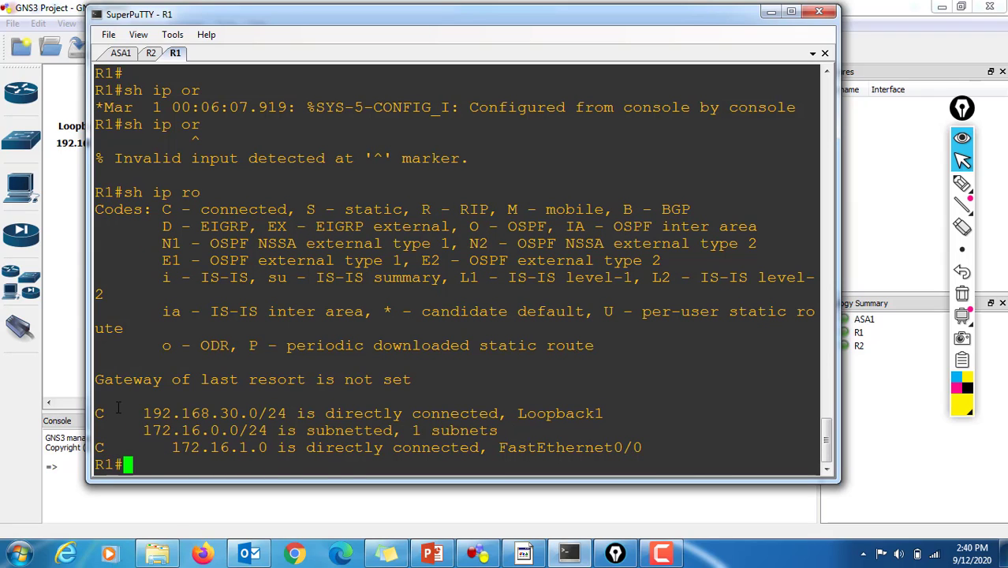
Step: Switch to R2's console, exit configuration mode and examine the connected routes with "sh ip ro"
click(145, 52)
text(exit)
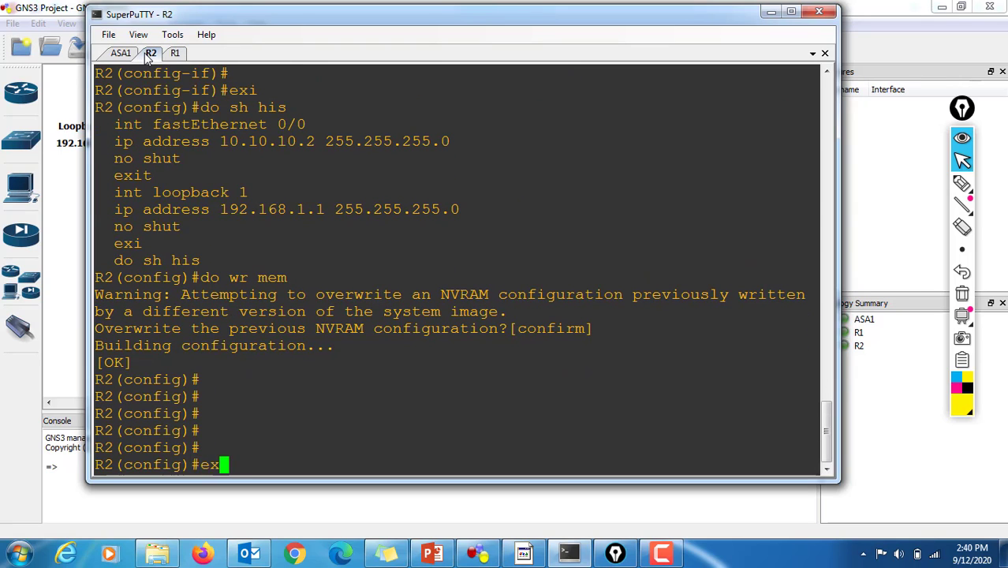
key(Return)
key(Return)
key(Return)
text(s)
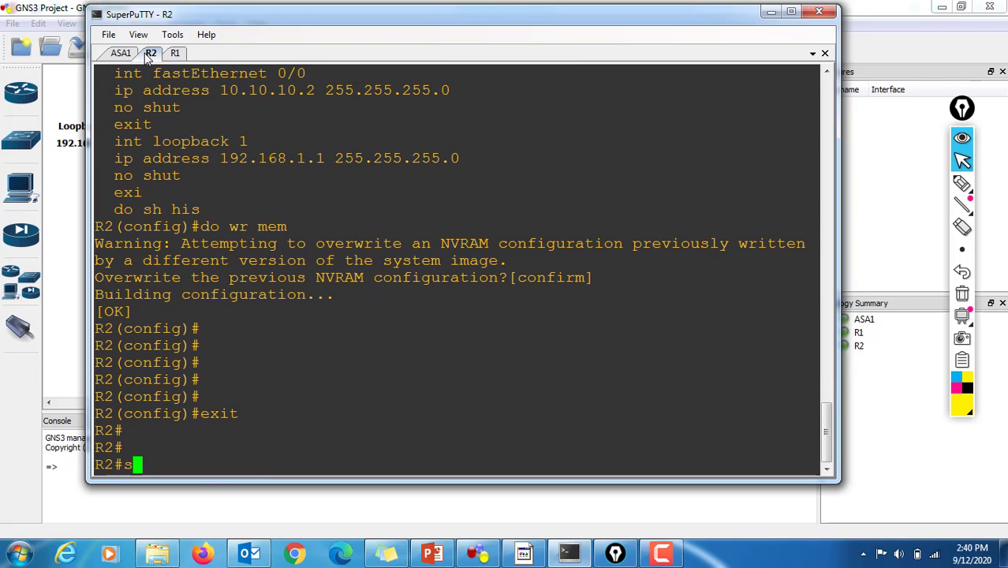
text(h ip ro)
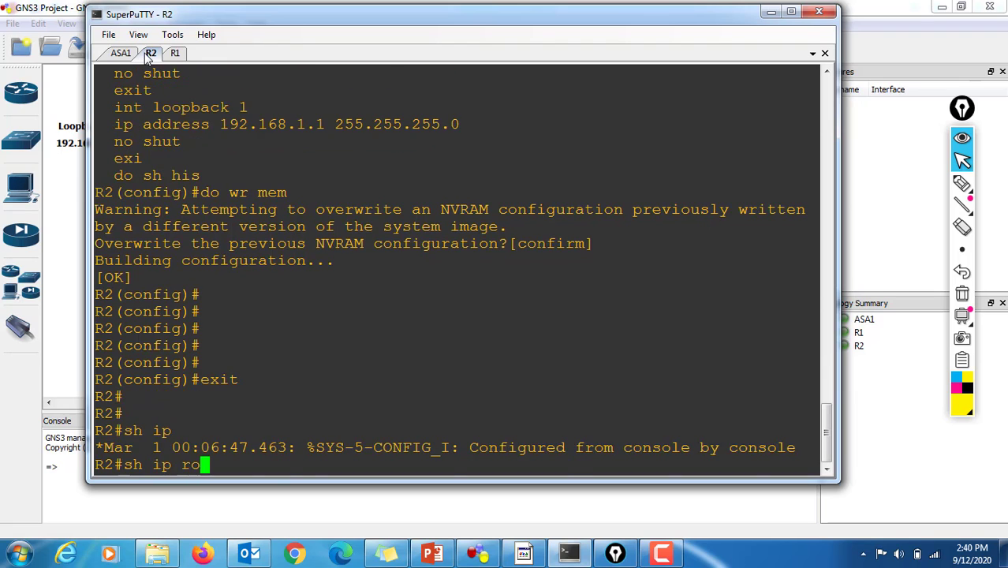
key(Return)
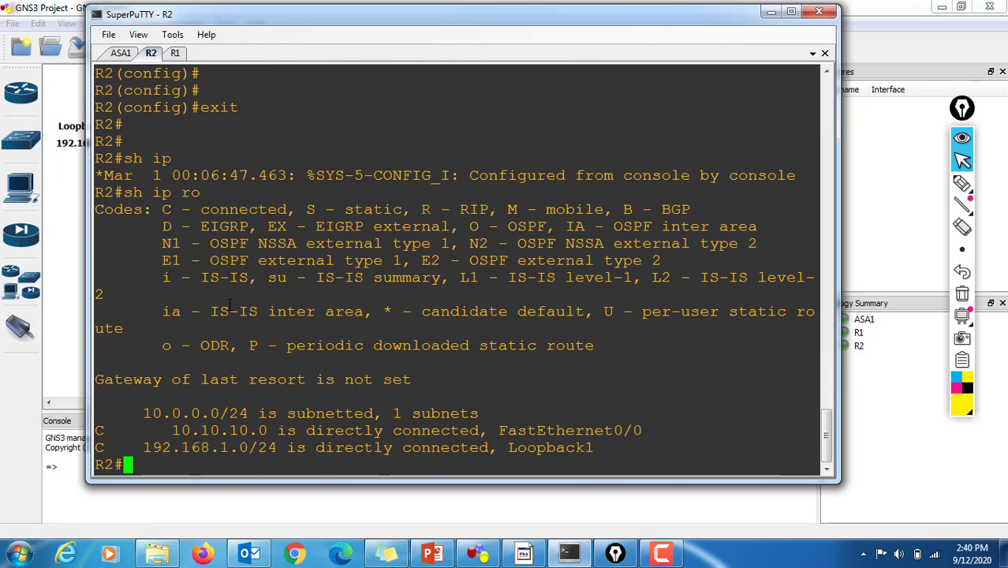
drag(97, 430, 304, 447)
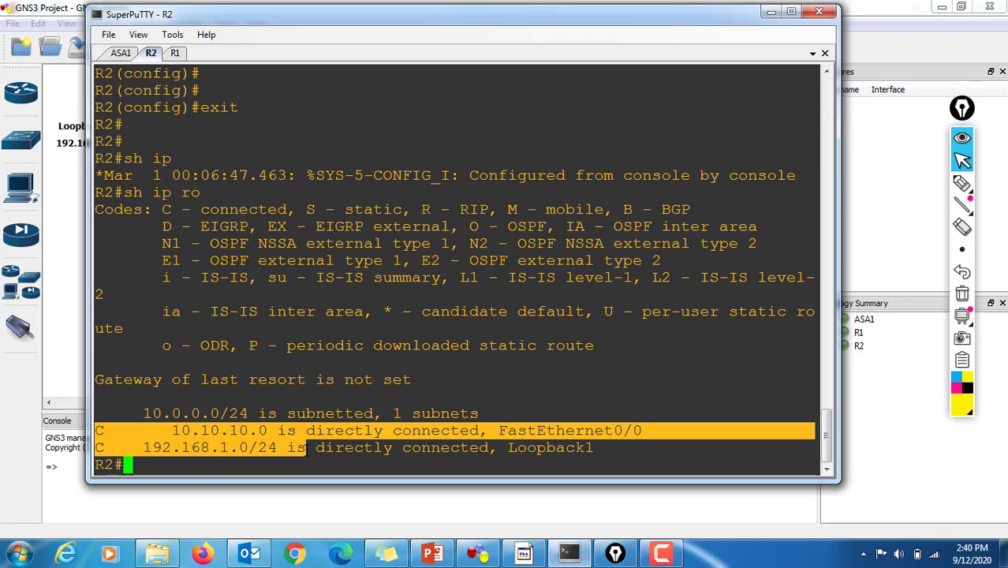
Step: Switch to ASA1's console, display its routing table with "sh ro" and examine the connected p2p and inside networks
click(118, 53)
key(Return)
key(Return)
key(Return)
text(s)
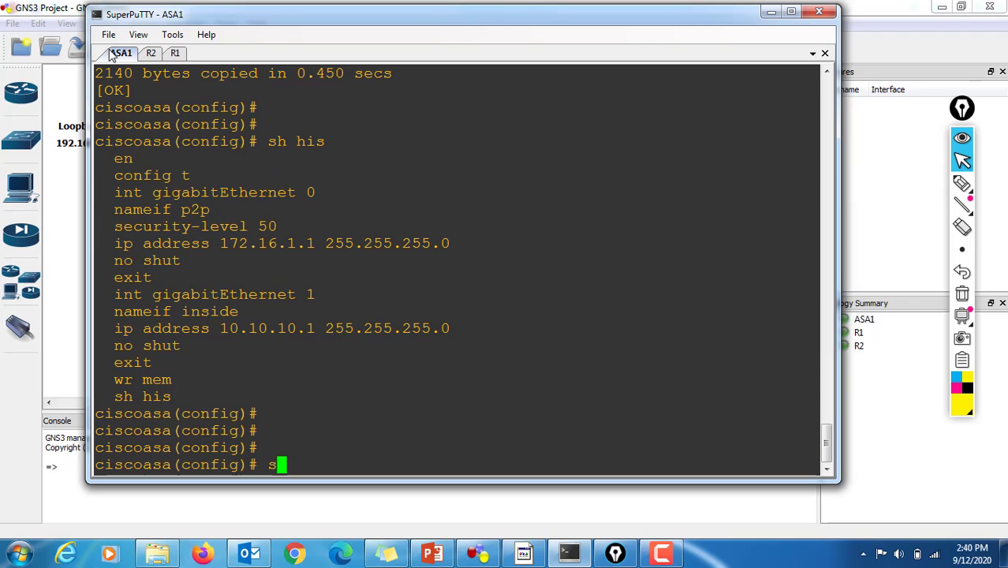
key(BackSpace)
text(sh ro)
key(Return)
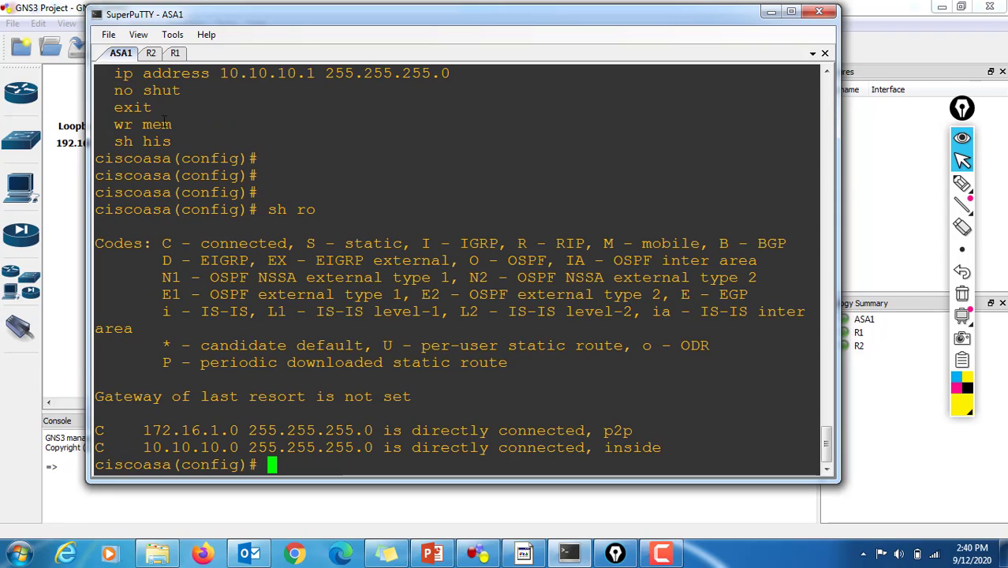
drag(104, 426, 296, 429)
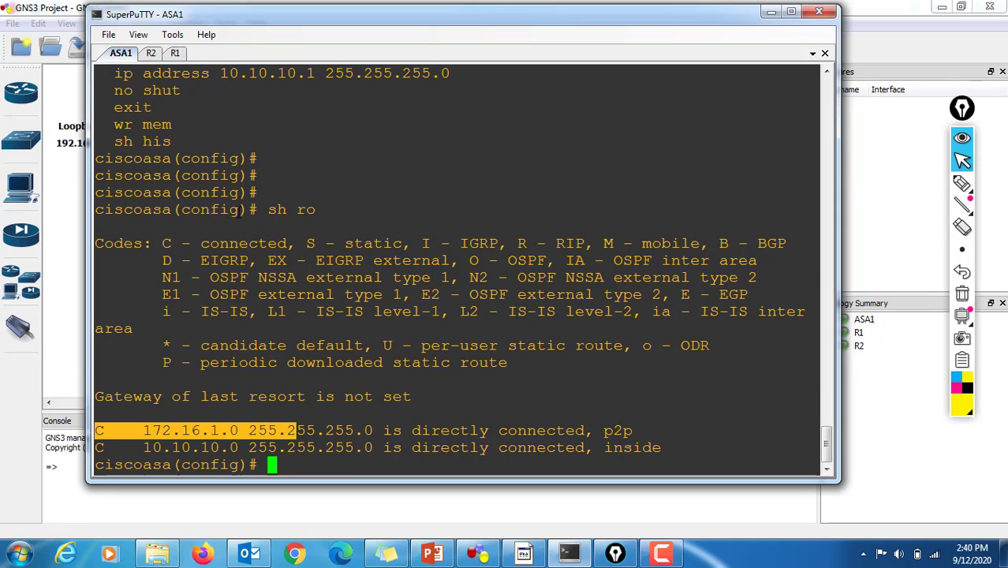
Step: Switch to GNS3 to review the addressing on the topology diagram, and return to ASA1's console in SuperPuTTY
click(66, 197)
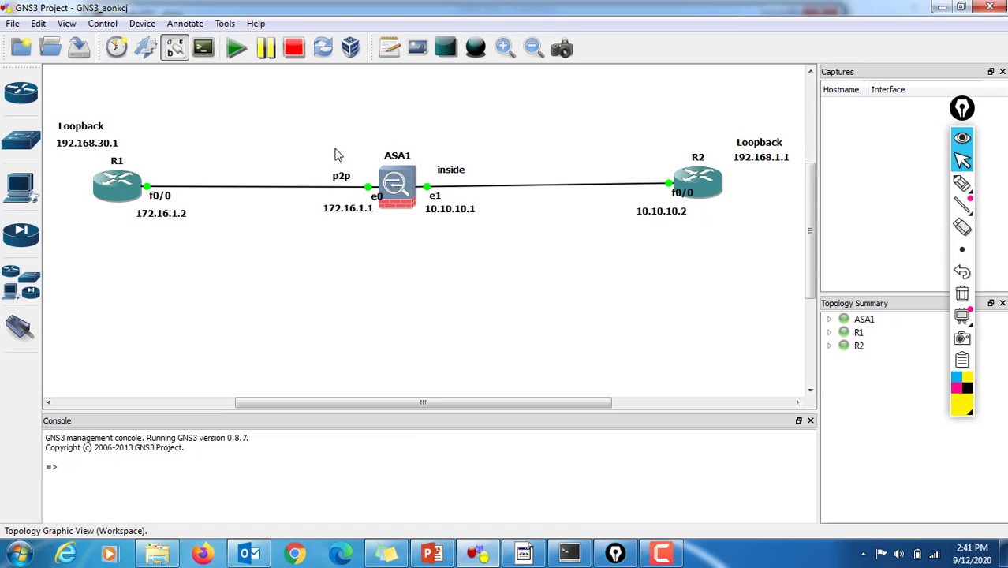
mouse_move(115, 202)
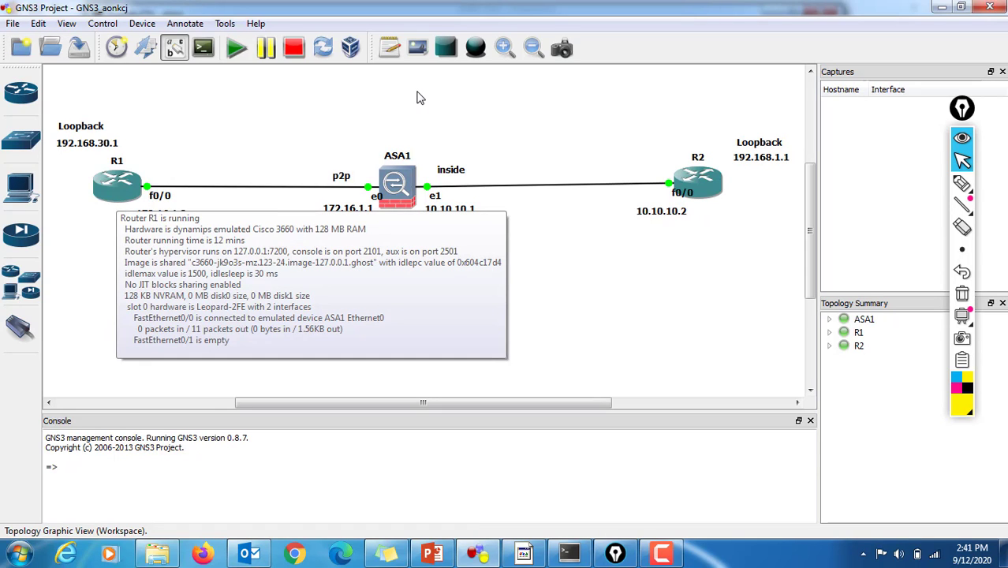
click(579, 556)
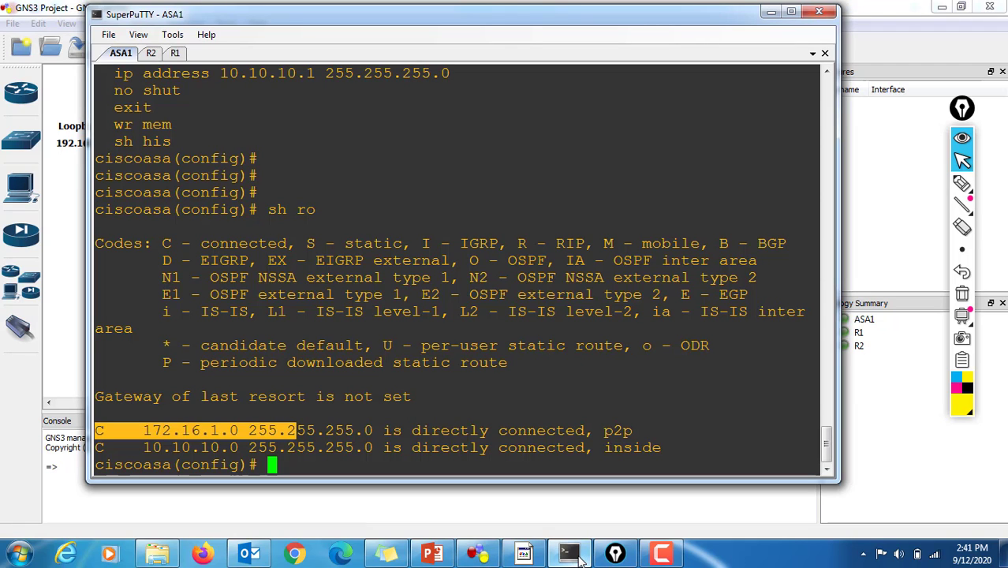
Step: Create a class map named "one" in ASA1's configuration mode
key(Return)
key(Return)
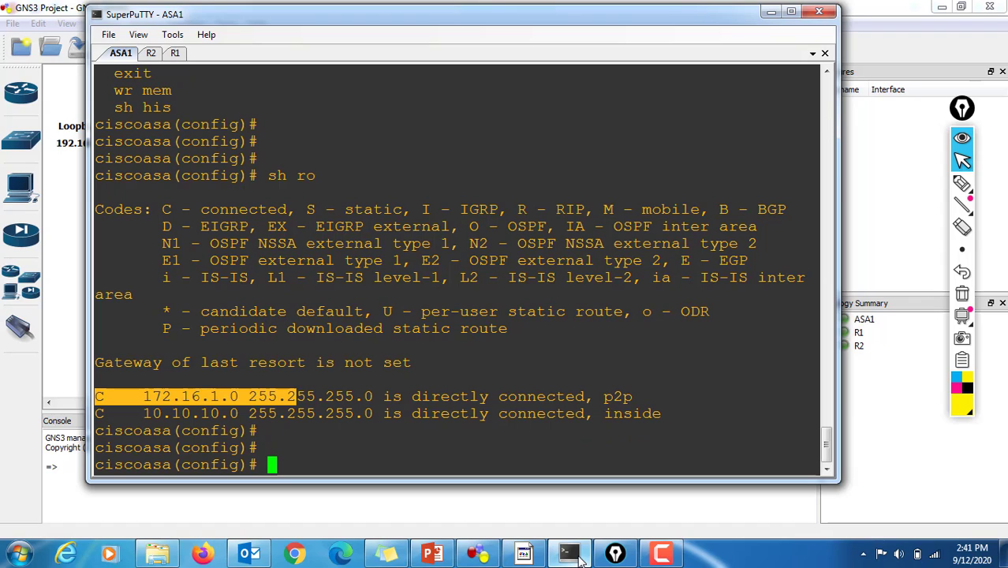
text(class)
key(Tab)
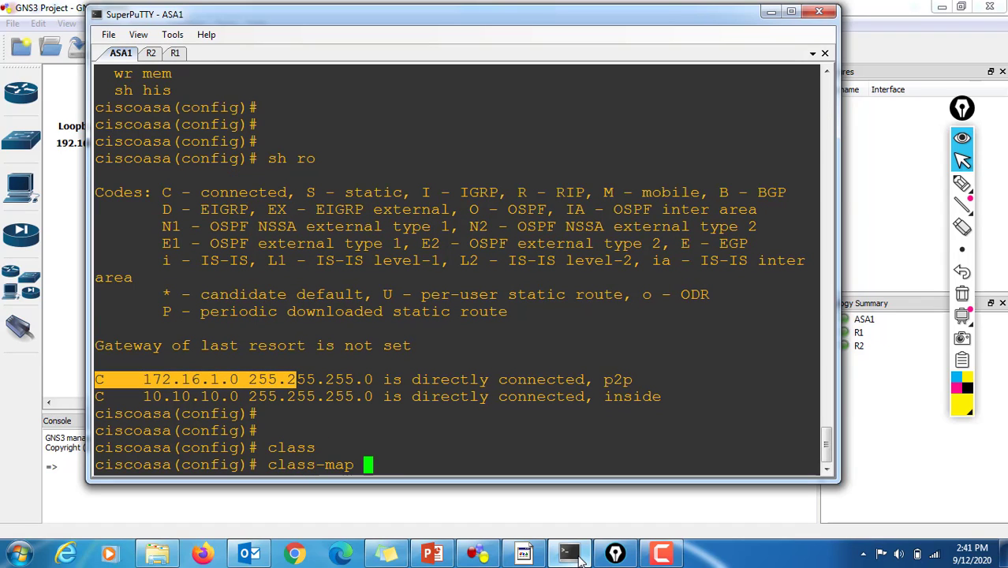
text(one)
key(Return)
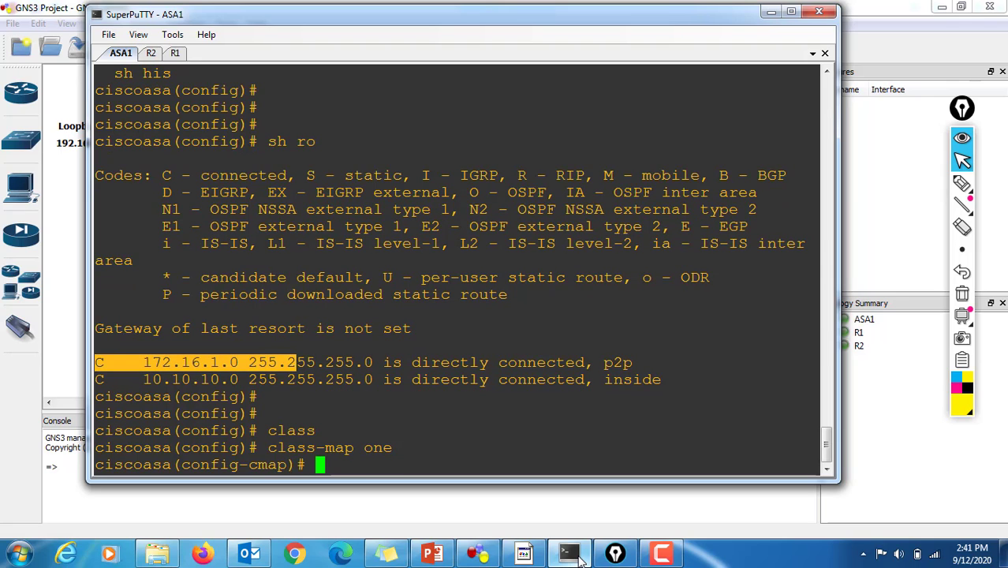
Step: Make class map "one" match default-inspection-traffic and exit class-map configuration
text(mat)
key(Tab)
text(de)
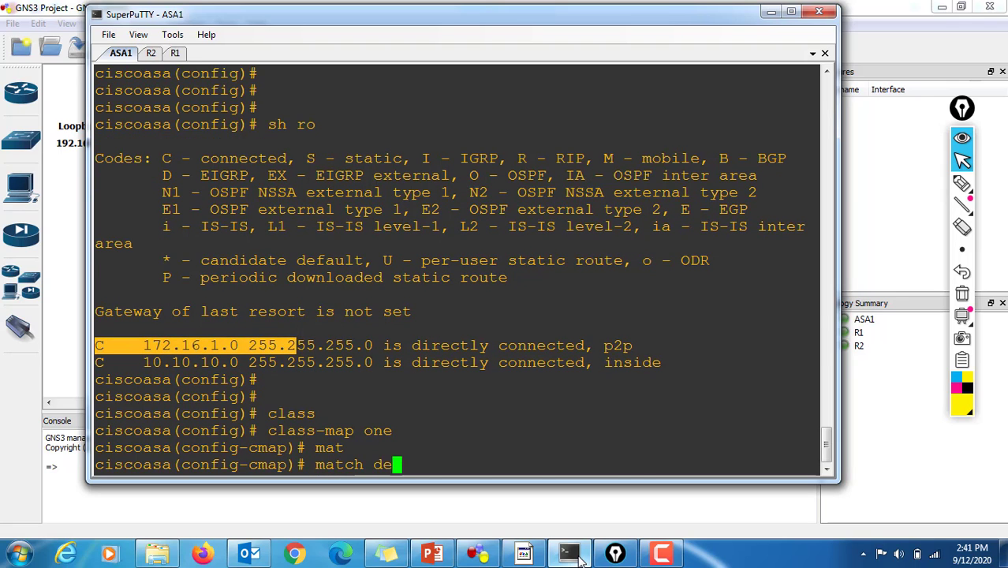
key(Tab)
key(Return)
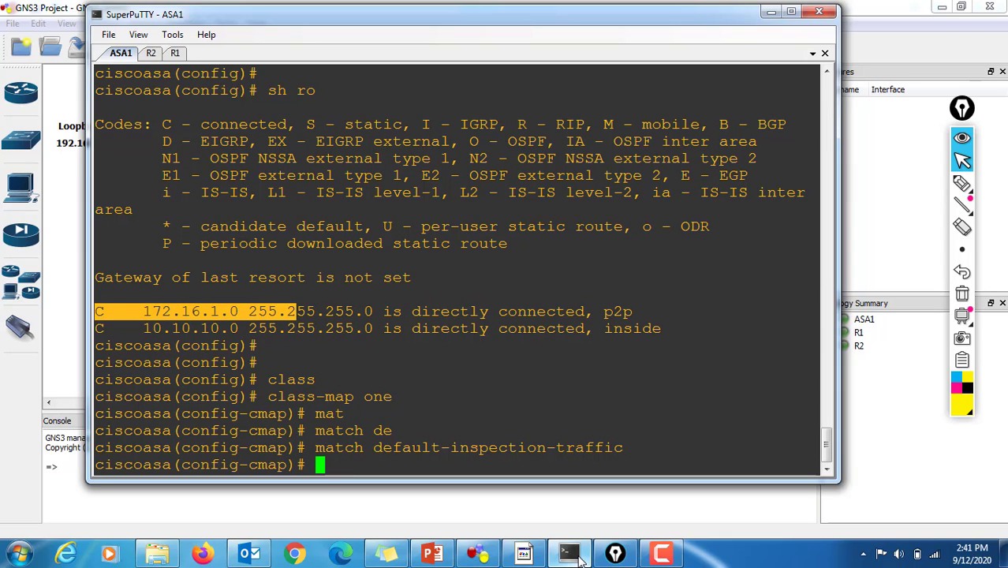
text(exit)
key(Return)
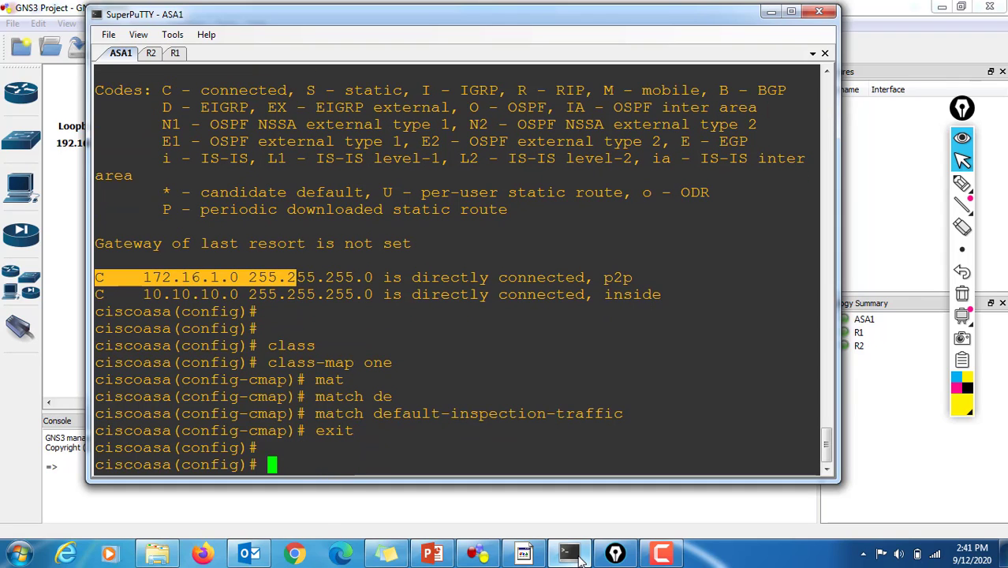
Step: Create a policy map named "two" on ASA1 and add class "one" to it
text(policy)
key(Tab)
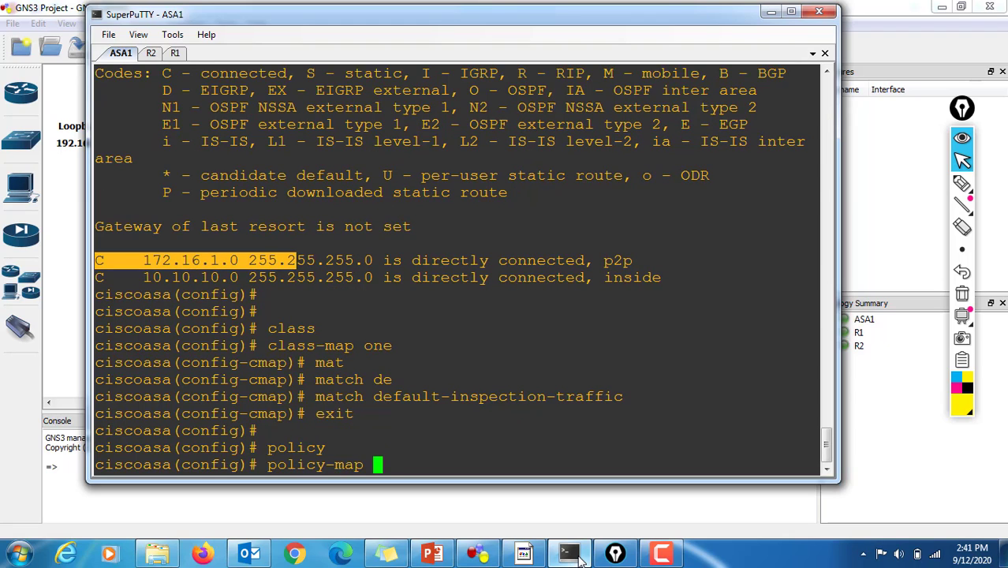
text(two)
key(Return)
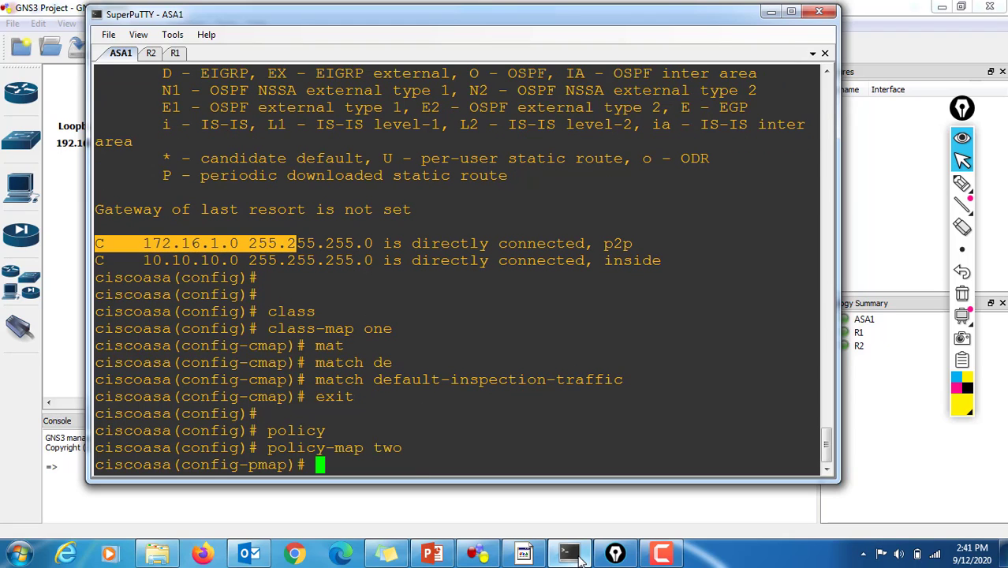
text(cl)
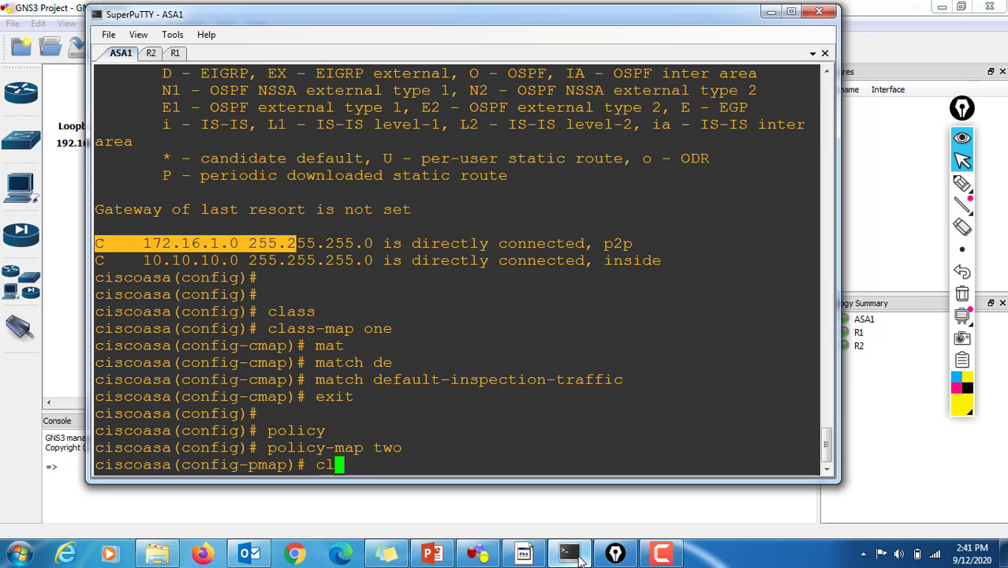
text(ass one)
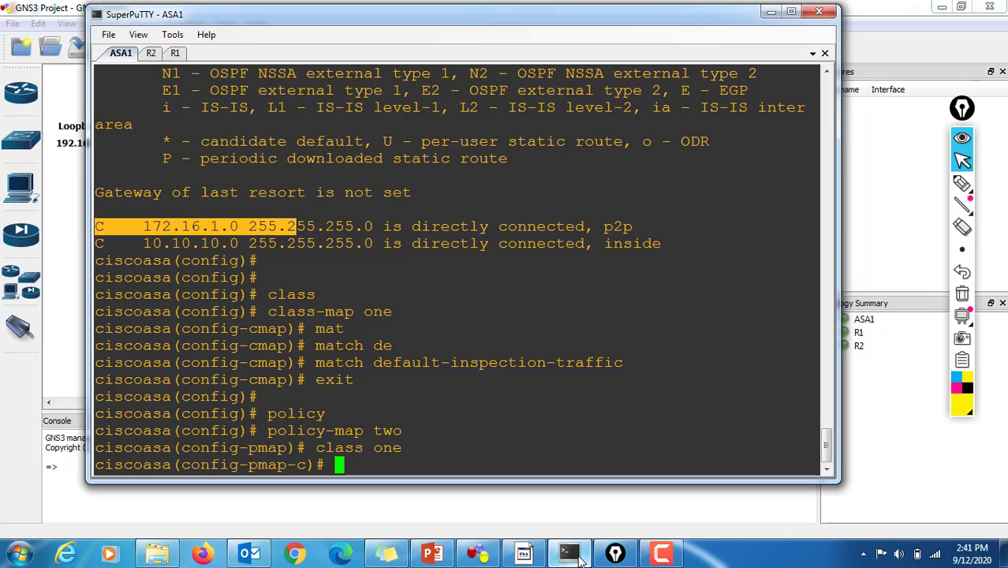
Step: Enable ICMP inspection for class "one" with "inspect icmp" and exit back to ASA1's global configuration mode
text(ins)
key(Tab)
text(i)
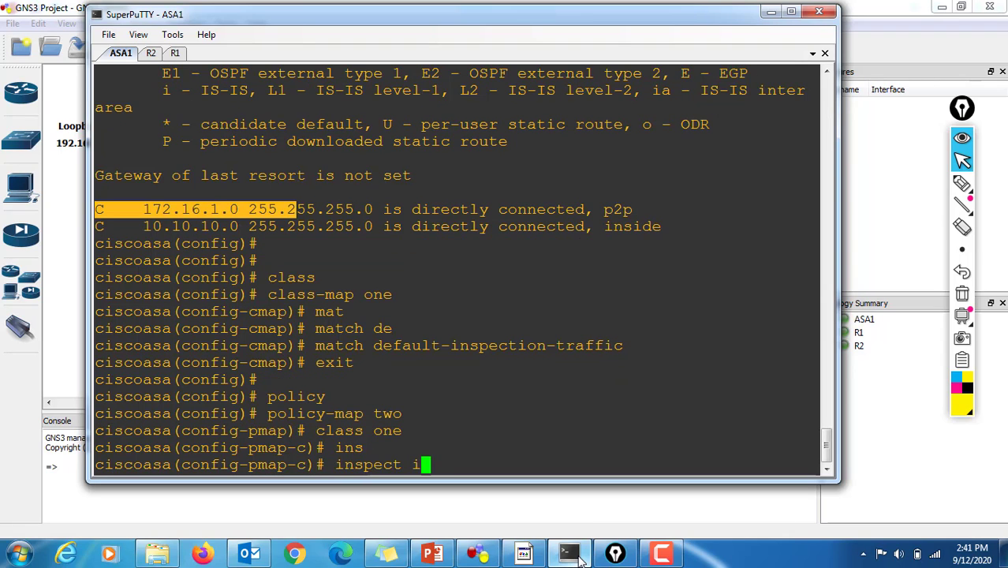
key(Tab)
text(c)
key(Tab)
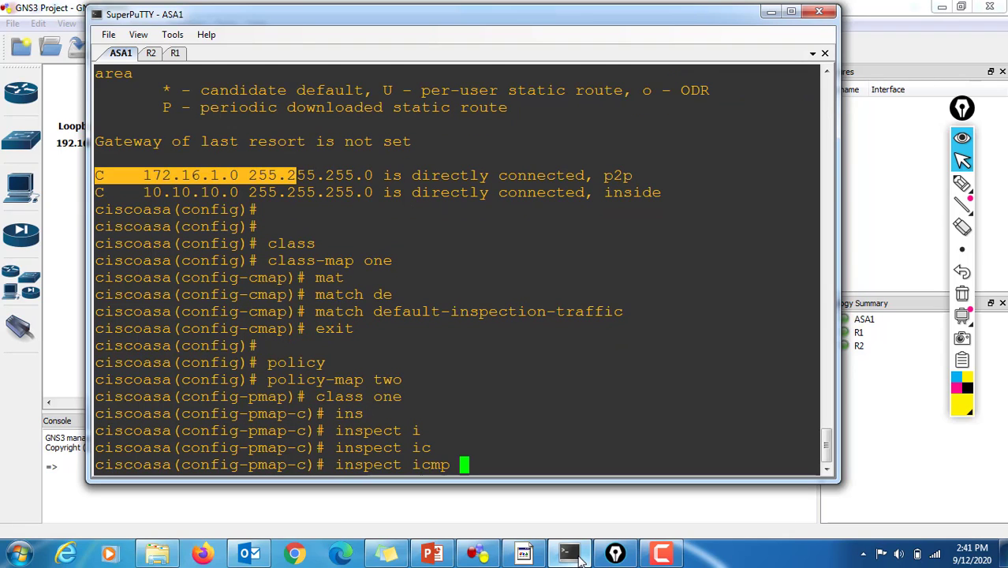
key(Return)
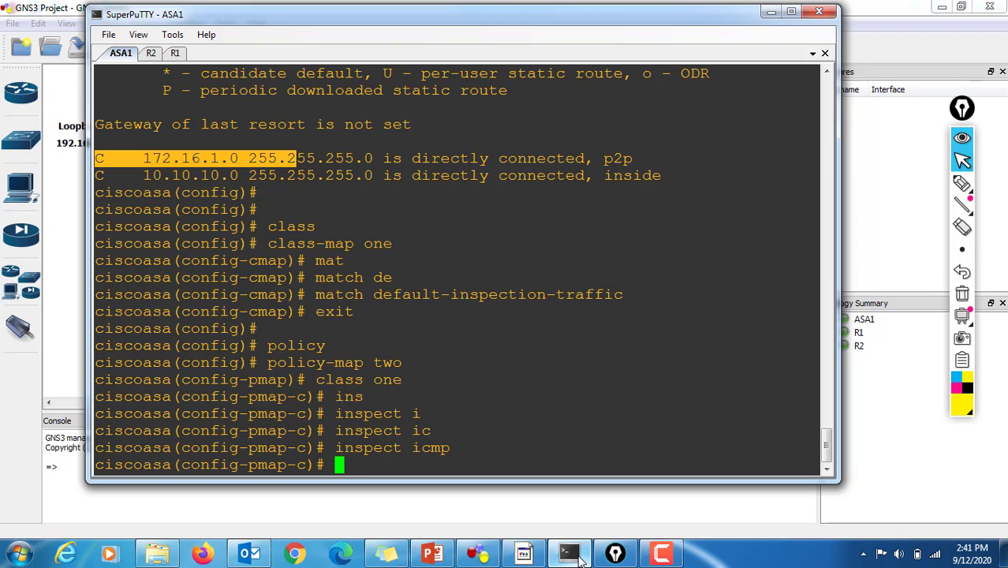
text(exit)
key(Return)
text(e)
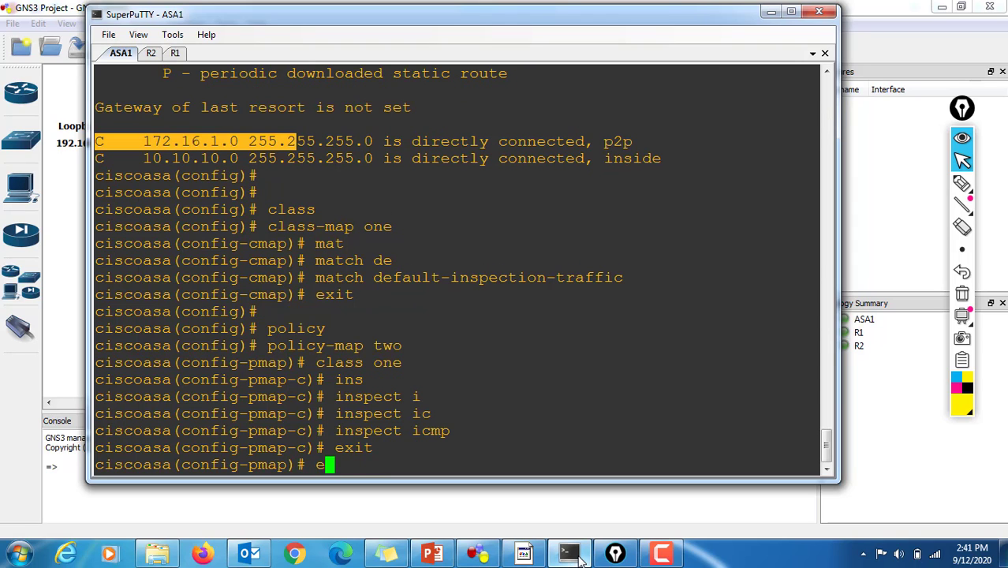
text(xit)
key(Return)
key(Return)
key(Return)
Step: Apply policy map "two" to all ASA1 interfaces with "service-policy two global"
text(se)
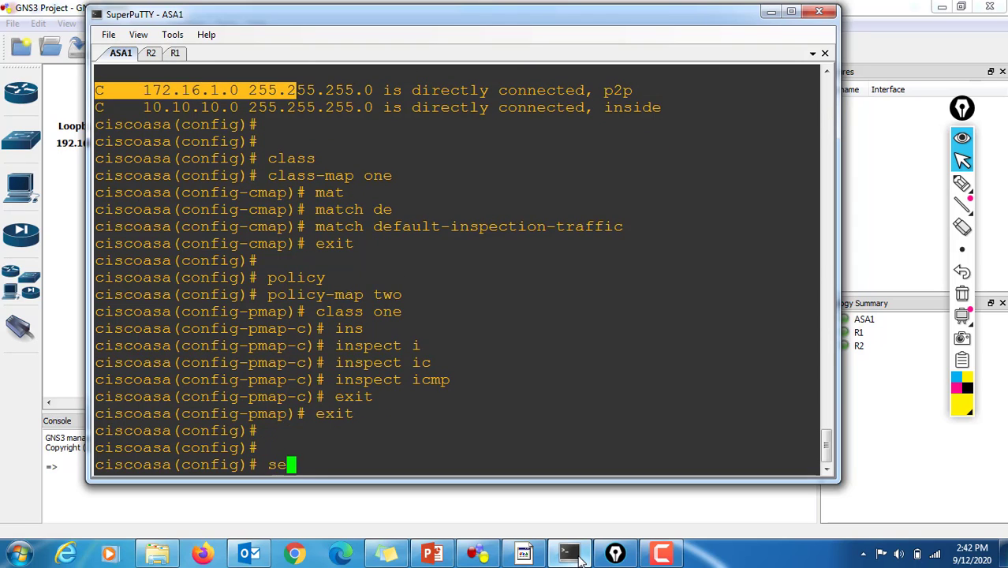
text(rv)
key(Tab)
key(BackSpace)
text(-)
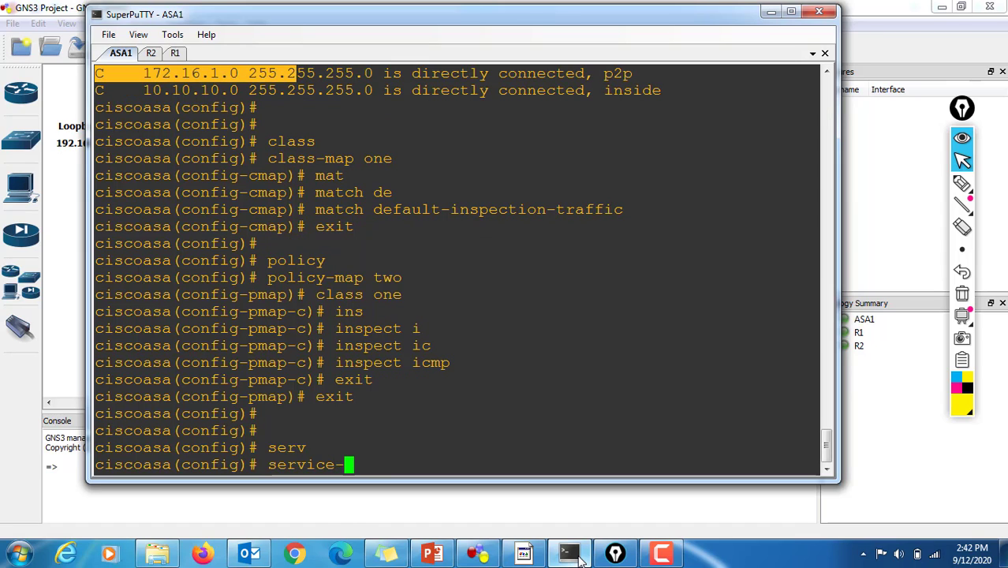
key(Tab)
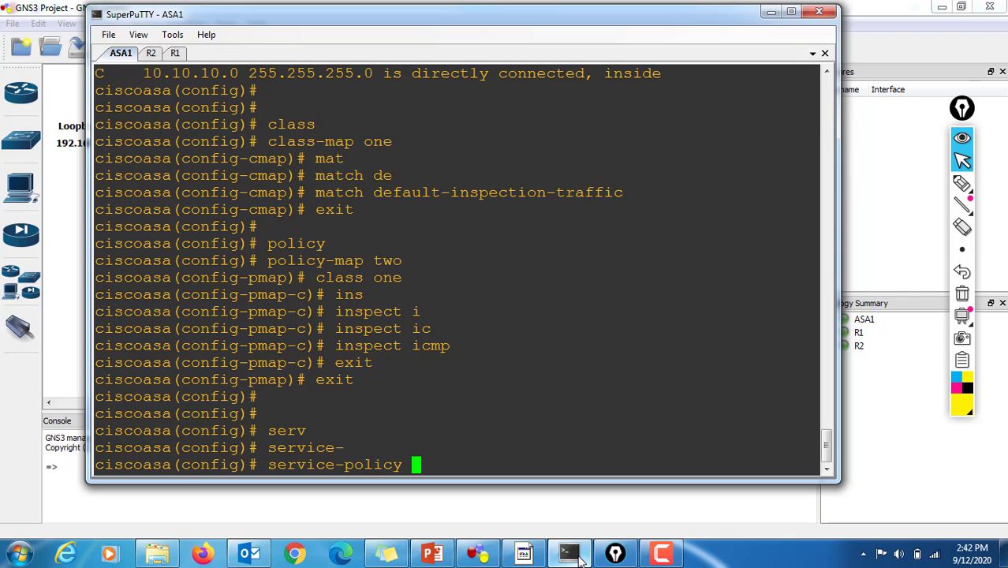
text(two g)
key(Tab)
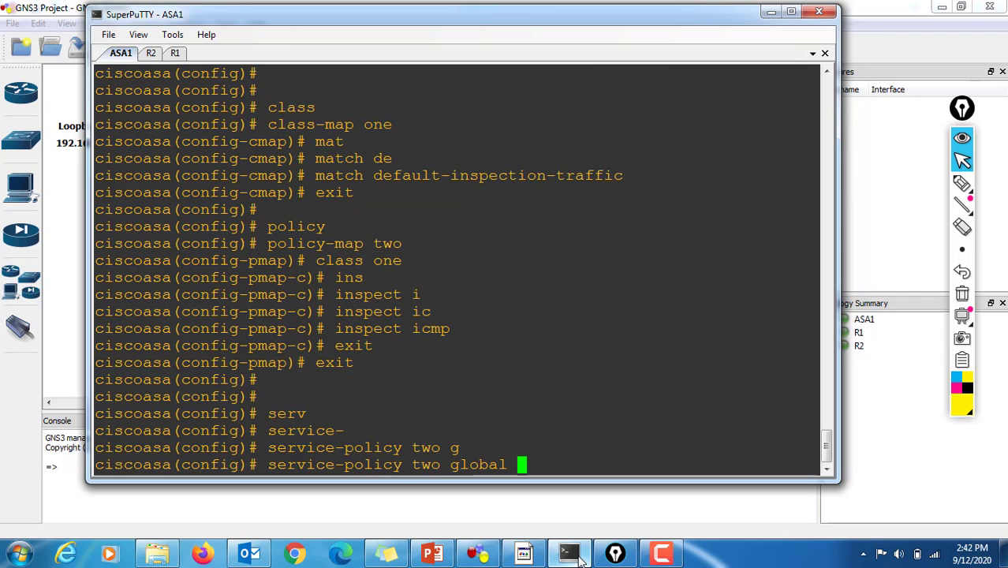
key(Return)
key(Return)
key(Return)
Step: Display ASA1's command history with "sh his" and highlight the commands from "class-map one" through "service-policy two global"
text(sh h)
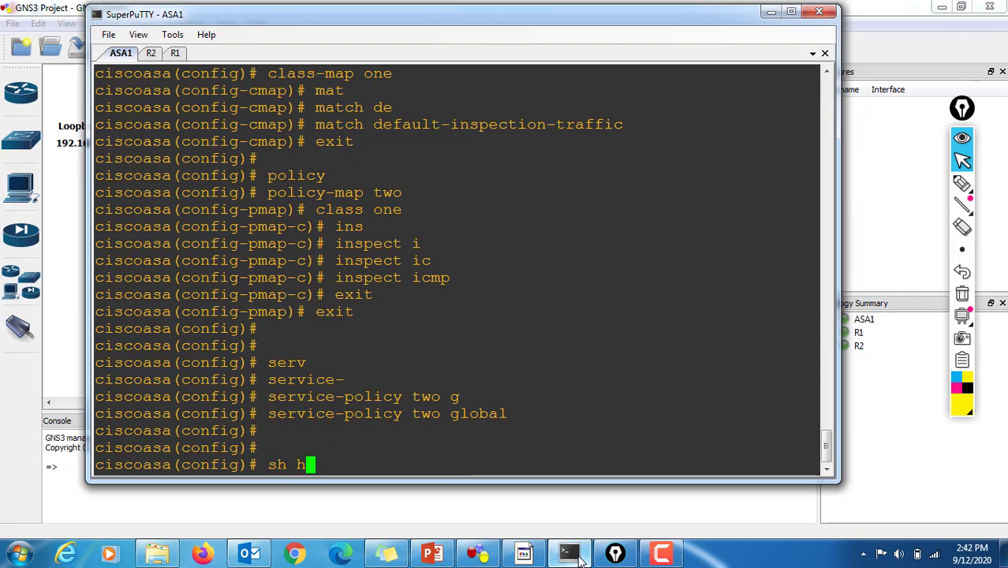
text(is)
key(Return)
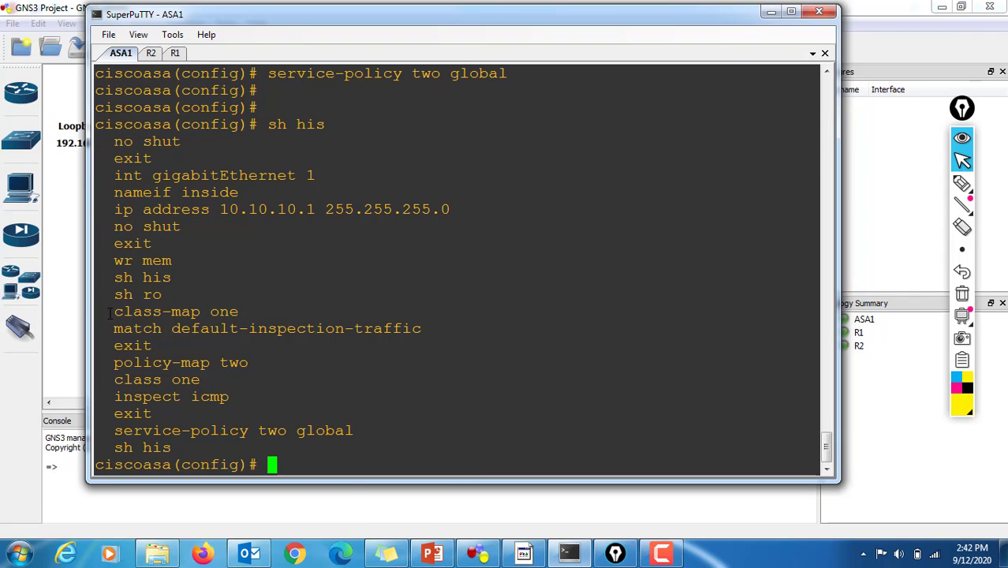
drag(110, 313, 357, 427)
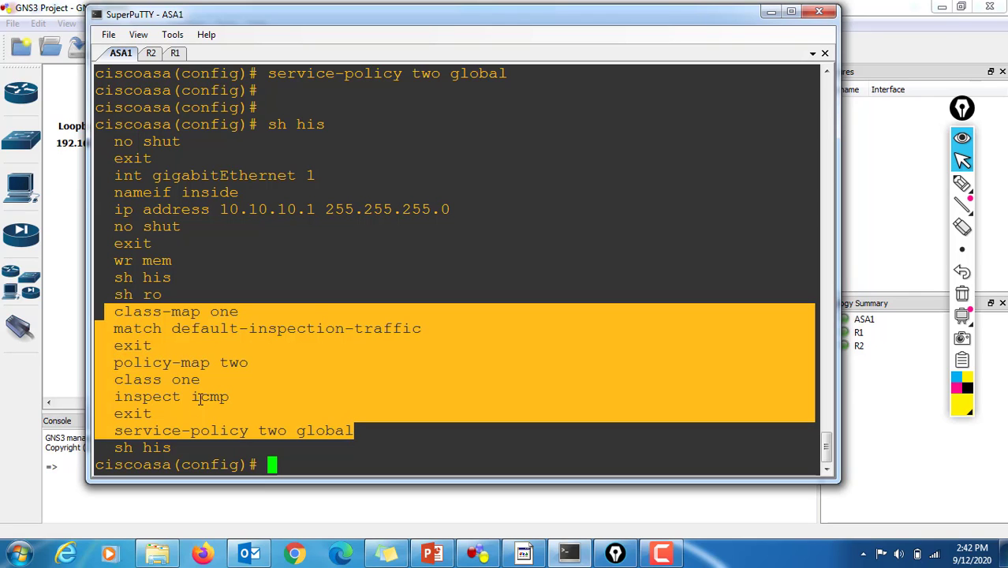
Step: Switch to GNS3 to review the topology, return to SuperPuTTY, and move its window aside to uncover R1's addressing
click(81, 193)
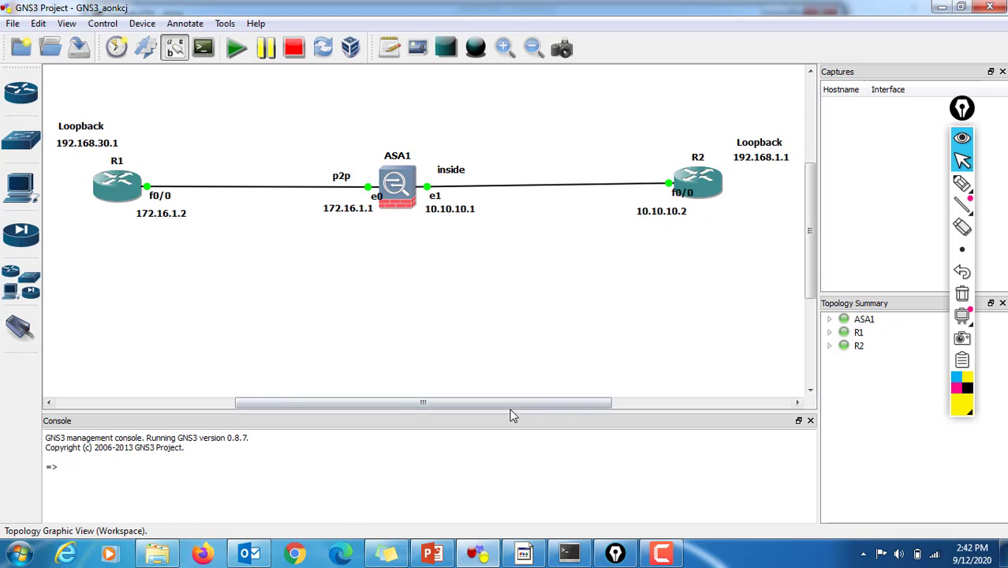
click(568, 554)
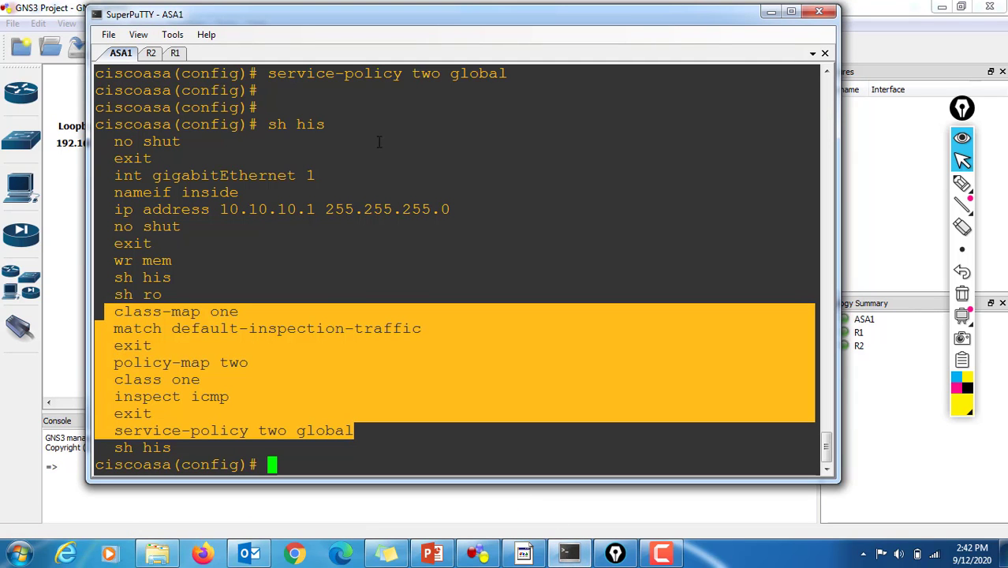
drag(292, 18, 435, 18)
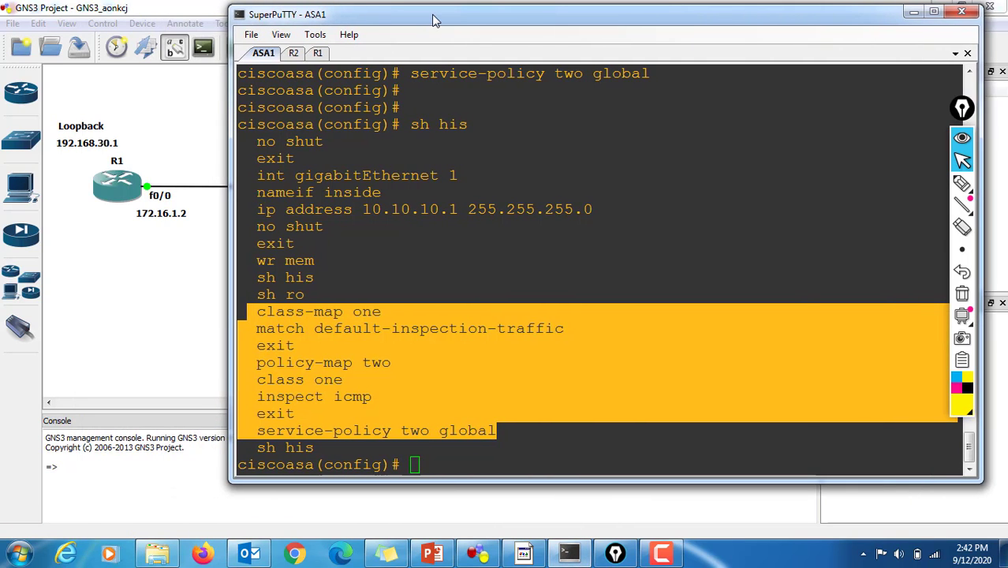
Step: Switch to R2's console and ping R1's f0/0 address, 172.16.1.2
click(296, 55)
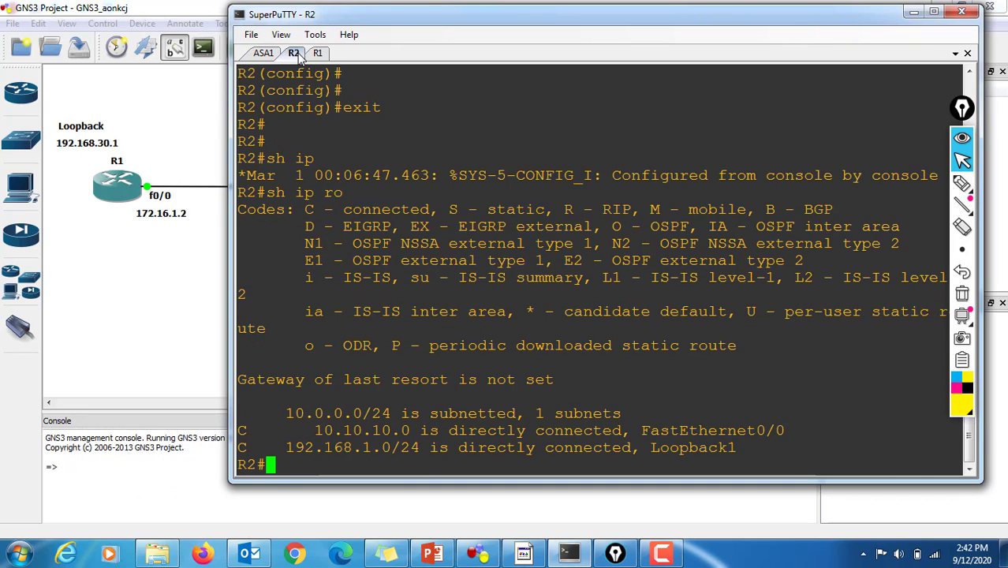
key(Return)
key(Return)
key(Return)
key(Return)
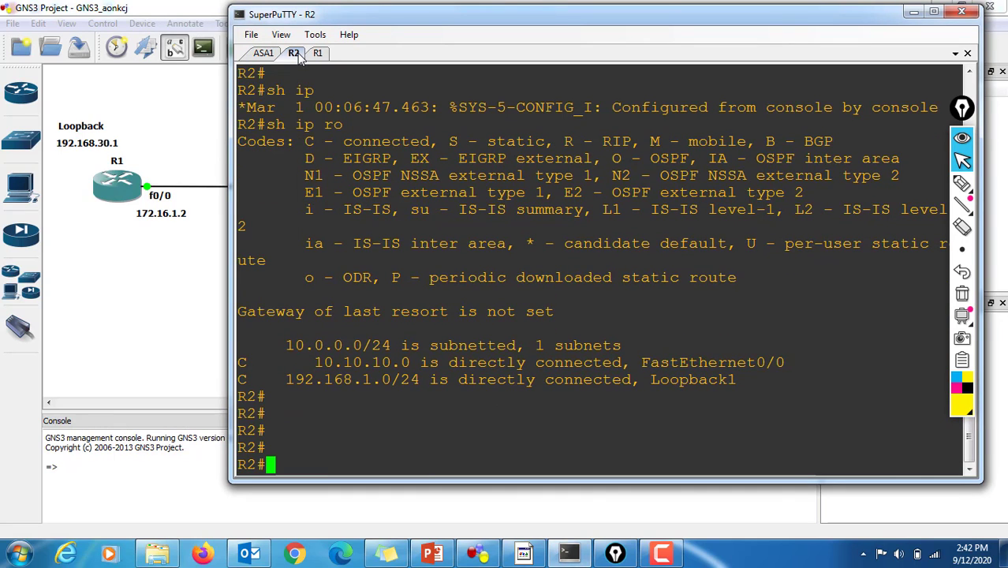
text(ping )
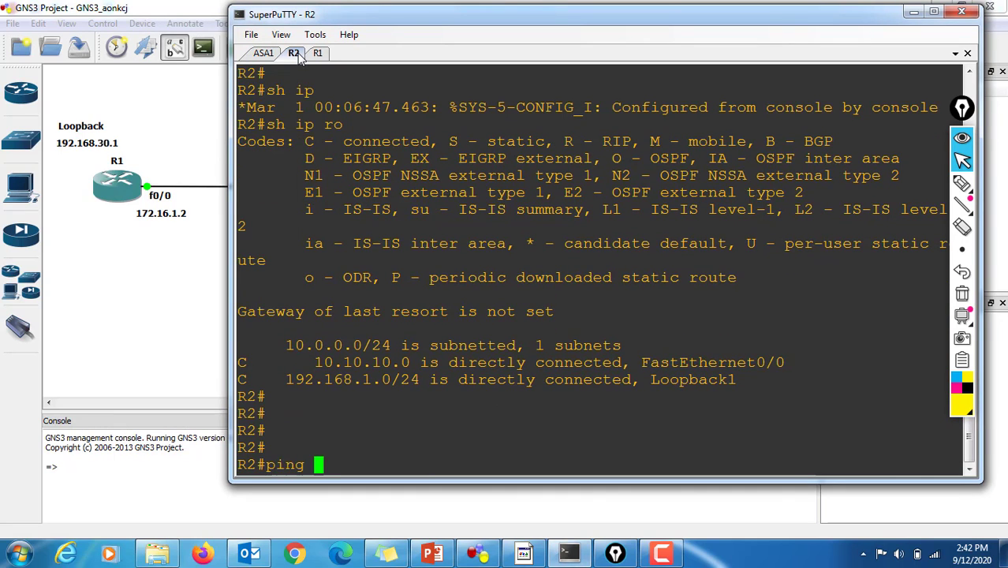
text(172.1)
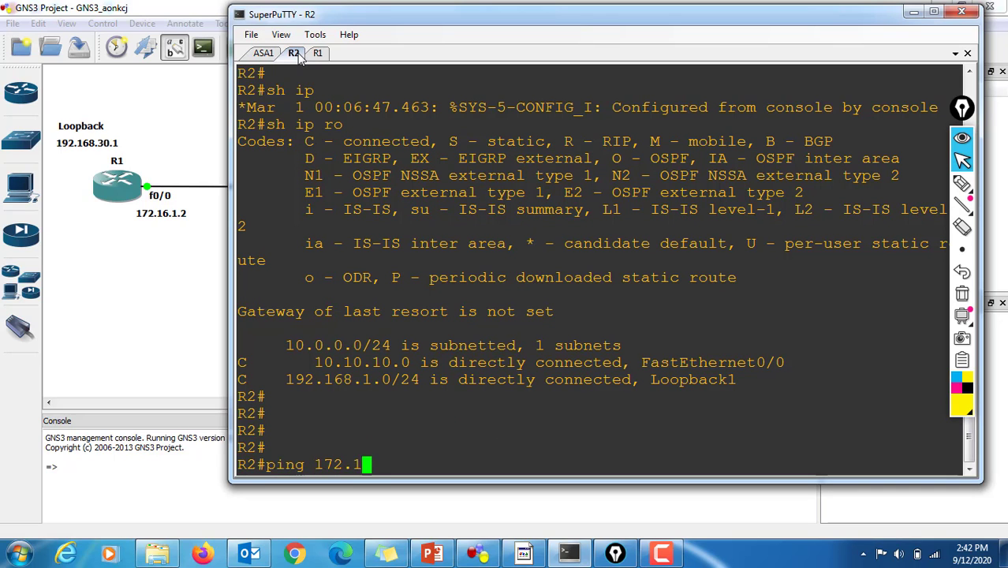
text(6.1.2)
key(Return)
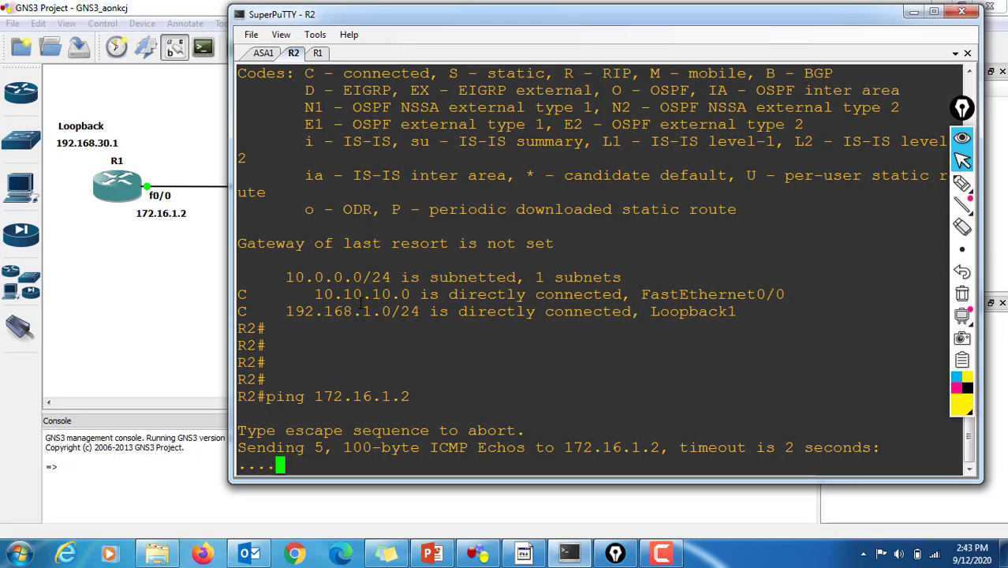
Step: Ping R1's loopback address, 192.168.30.1, from R2
key(Up)
key(BackSpace)
key(BackSpace)
key(BackSpace)
key(BackSpace)
key(BackSpace)
key(BackSpace)
key(BackSpace)
key(BackSpace)
key(BackSpace)
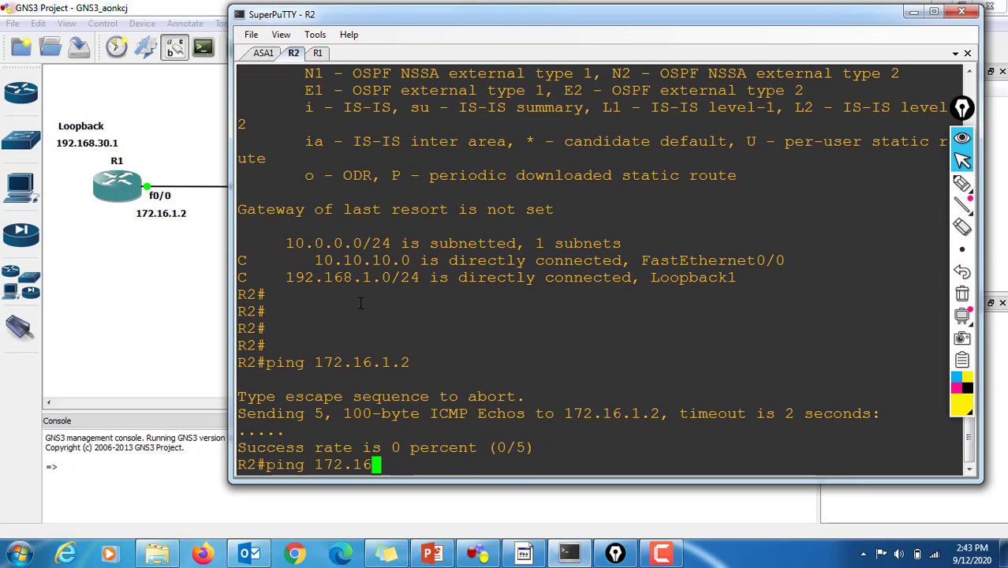
text(92)
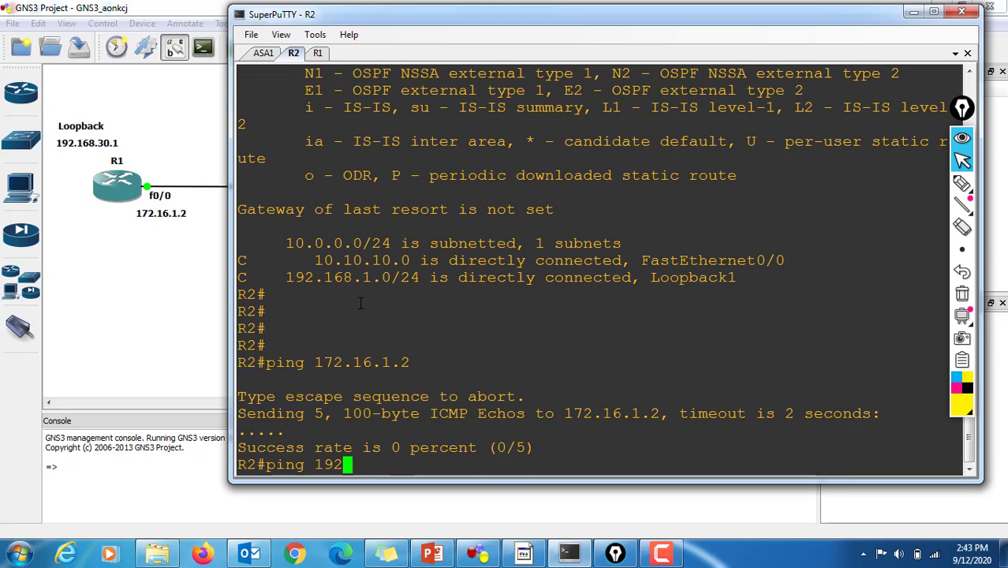
text(.168.3)
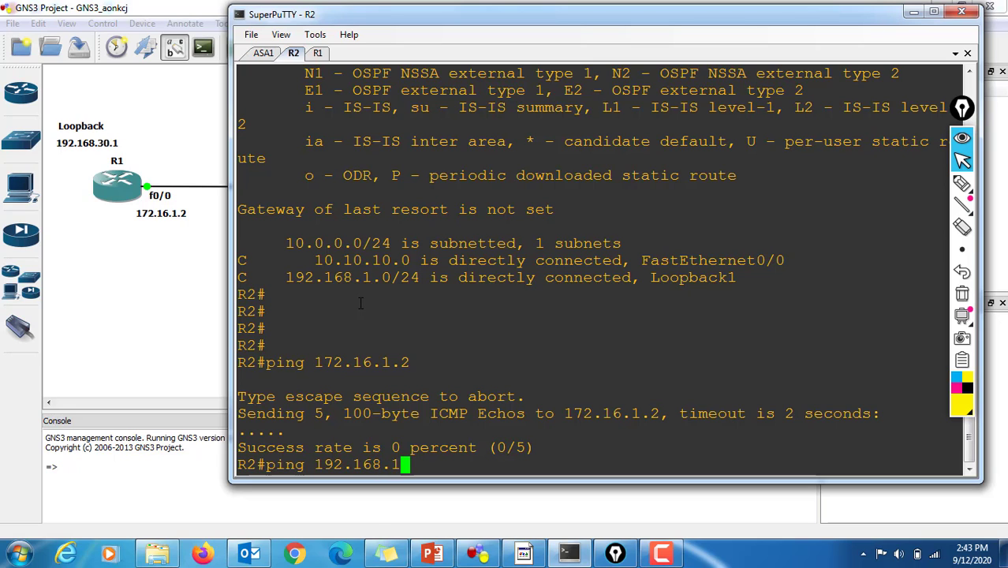
text(0.1)
key(Return)
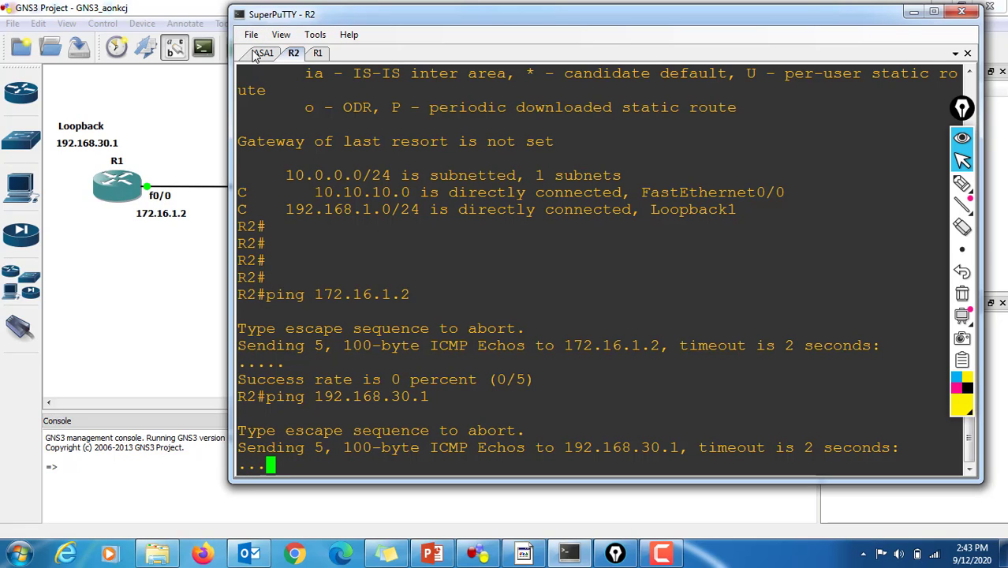
Step: Switch to ASA1's console, clear the highlighted history lines, and enter RIP configuration mode with "router rip"
click(257, 54)
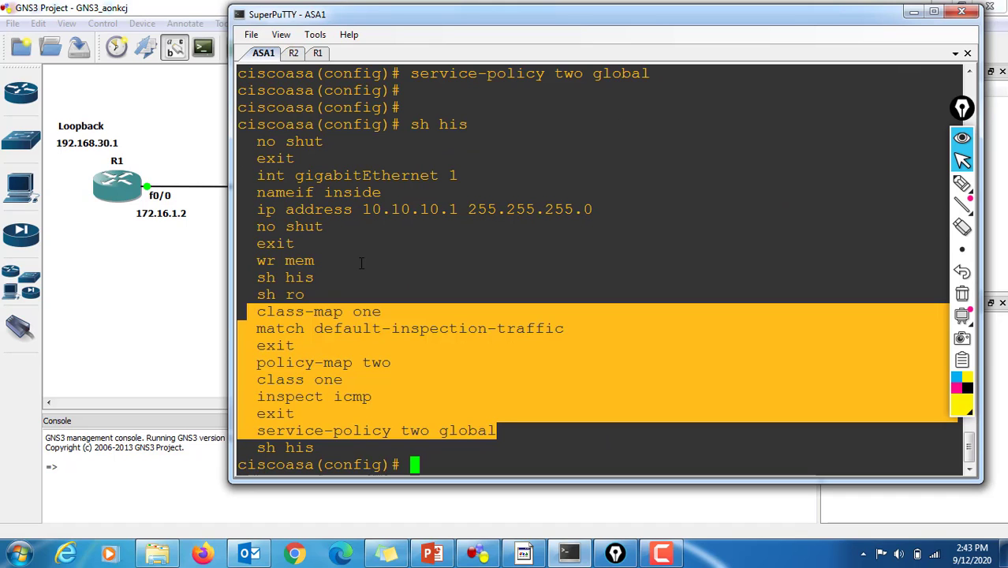
key(Return)
key(Return)
key(Return)
key(Return)
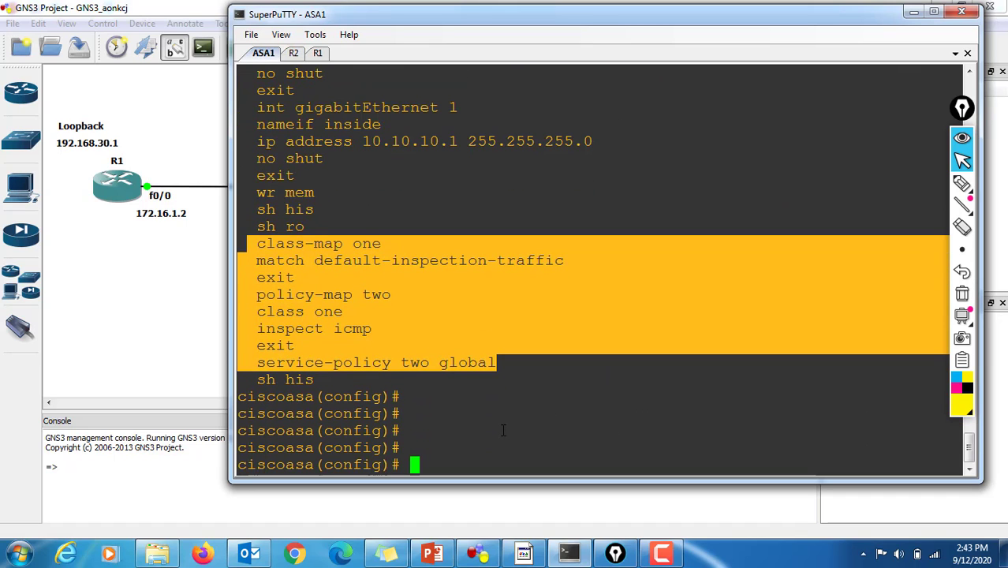
click(503, 430)
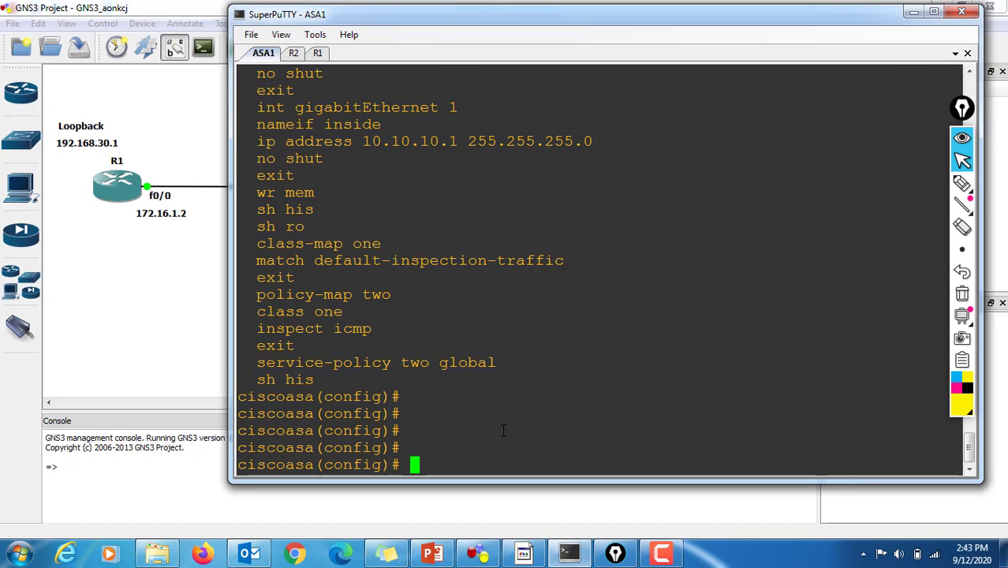
text(oruter)
key(BackSpace)
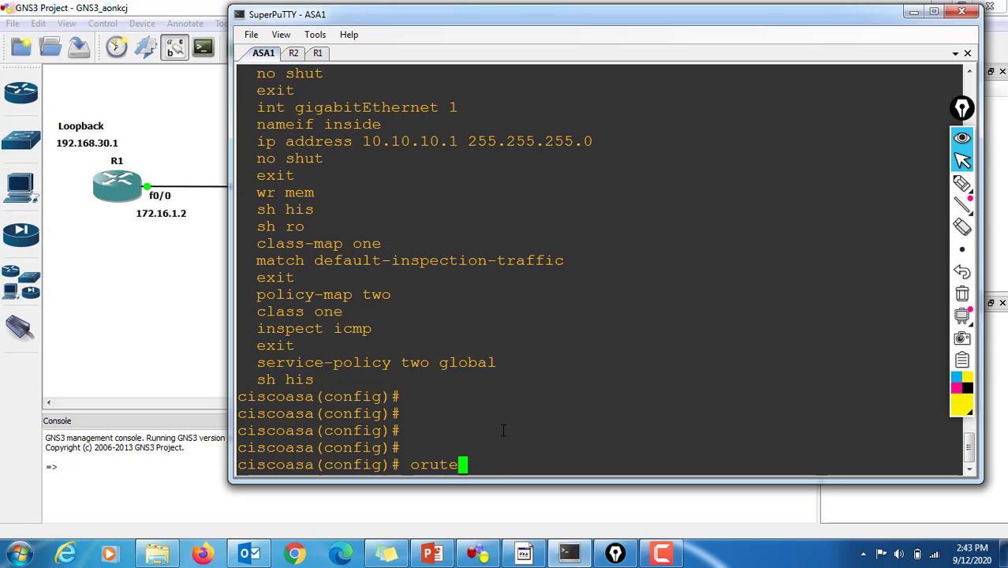
key(BackSpace)
key(BackSpace)
key(BackSpace)
key(BackSpace)
key(BackSpace)
text(router rip)
key(Return)
Step: Disable automatic route summarization for RIP on ASA1 with "no auto-summary"
text(no s)
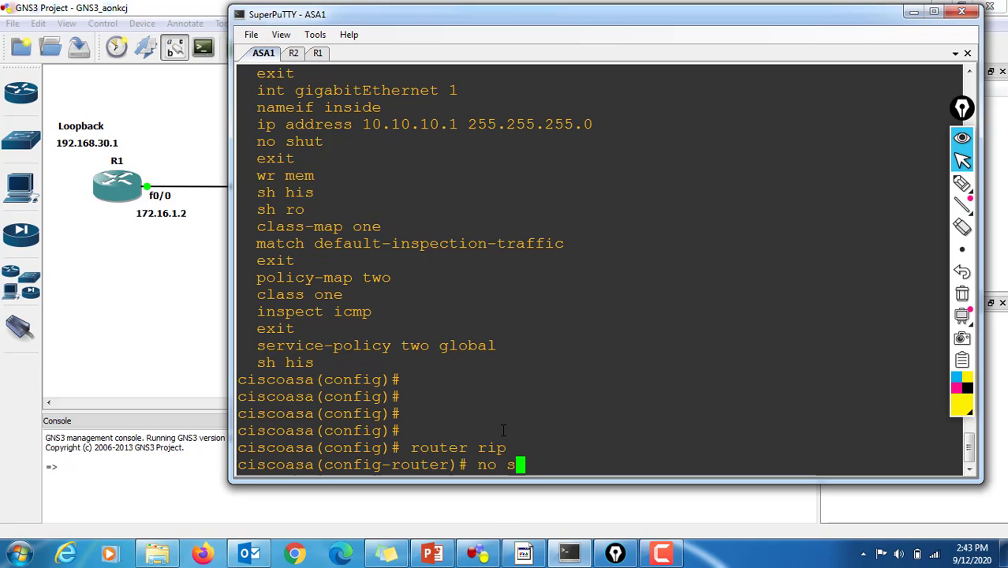
key(BackSpace)
text(aut)
key(Tab)
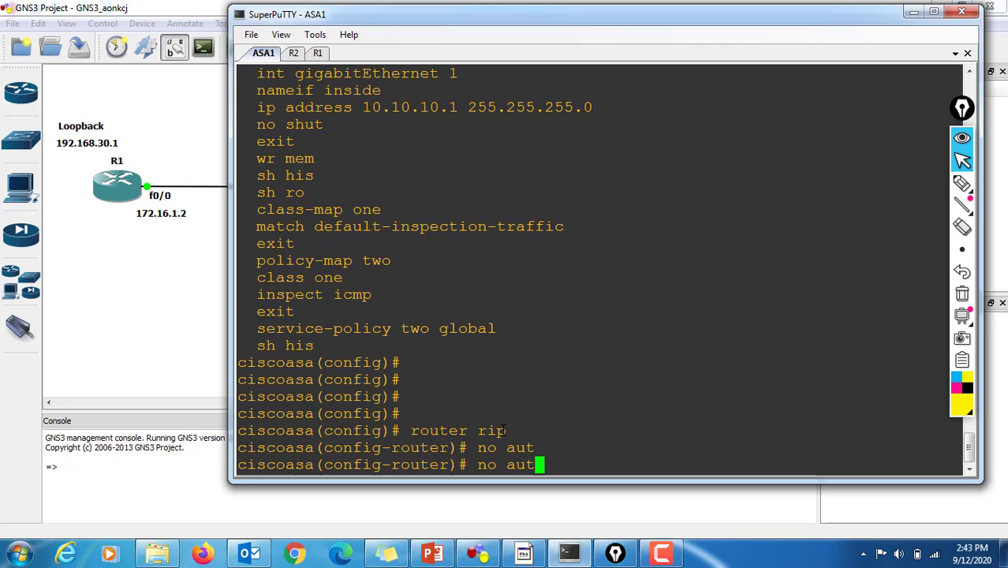
text(o)
key(Tab)
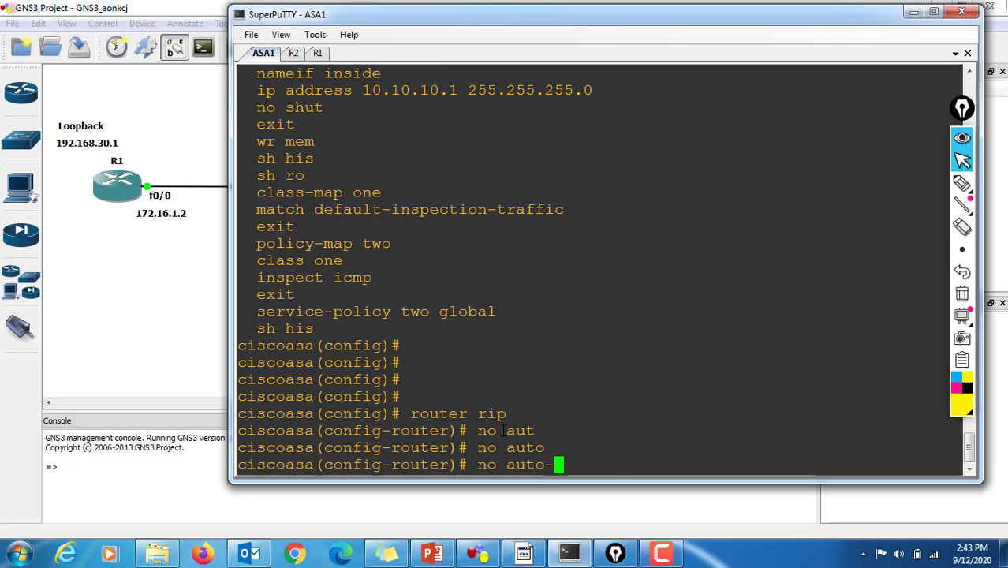
text(-s)
key(Tab)
key(Return)
Step: List the available router configuration commands on ASA1 and set the RIP version to 2
text(ver)
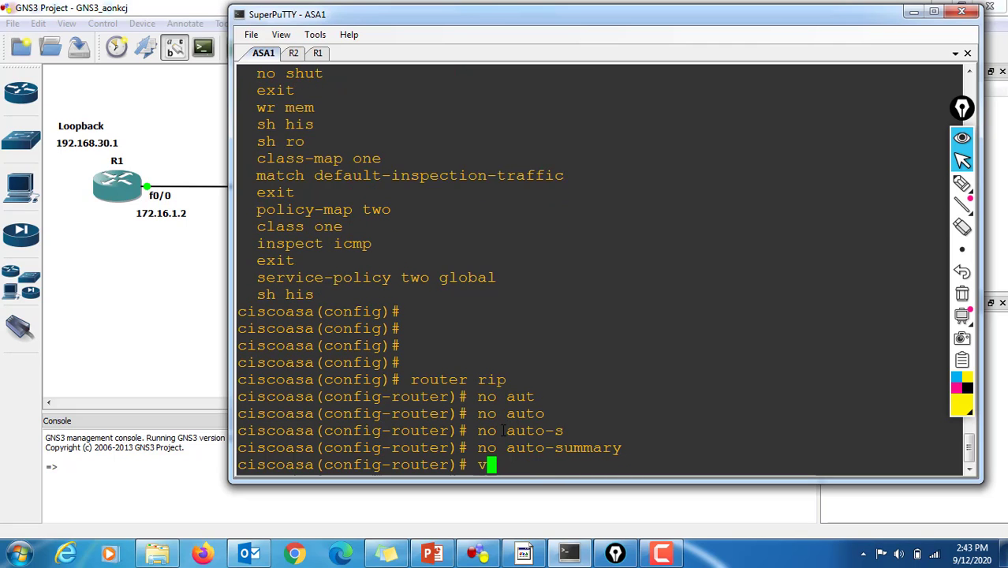
key(Tab)
key(BackSpace)
key(BackSpace)
key(BackSpace)
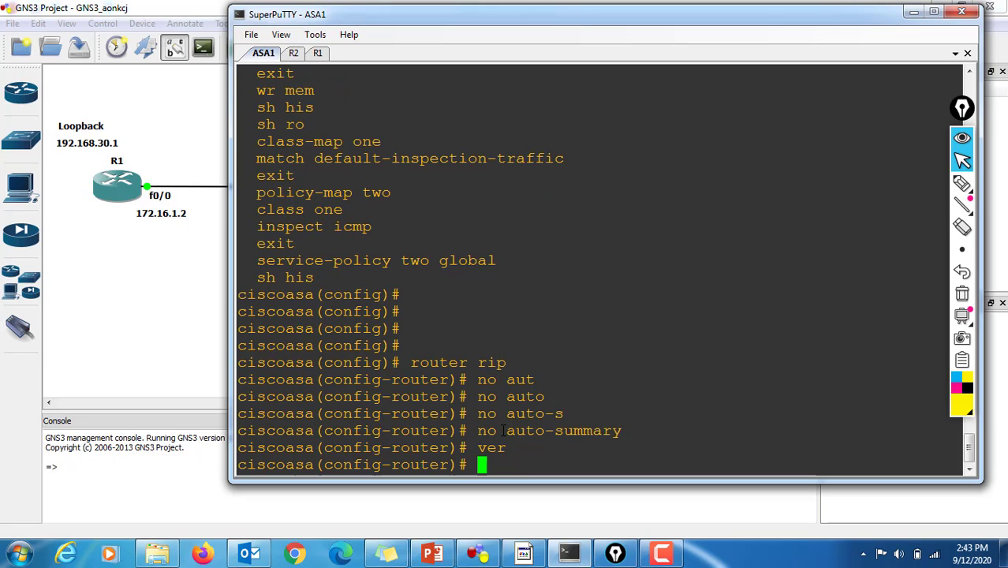
text(?)
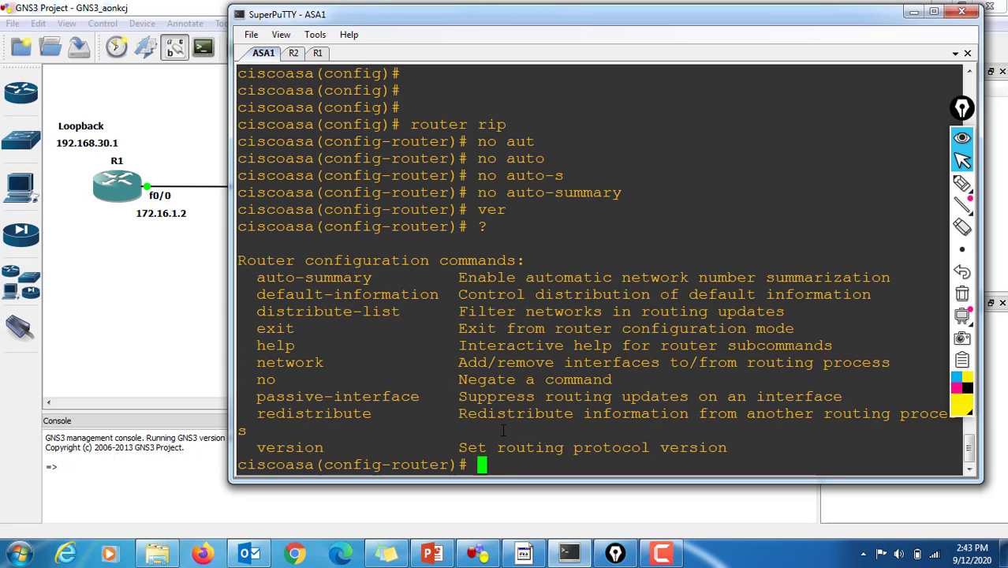
text(ver)
key(Tab)
text(s)
key(Tab)
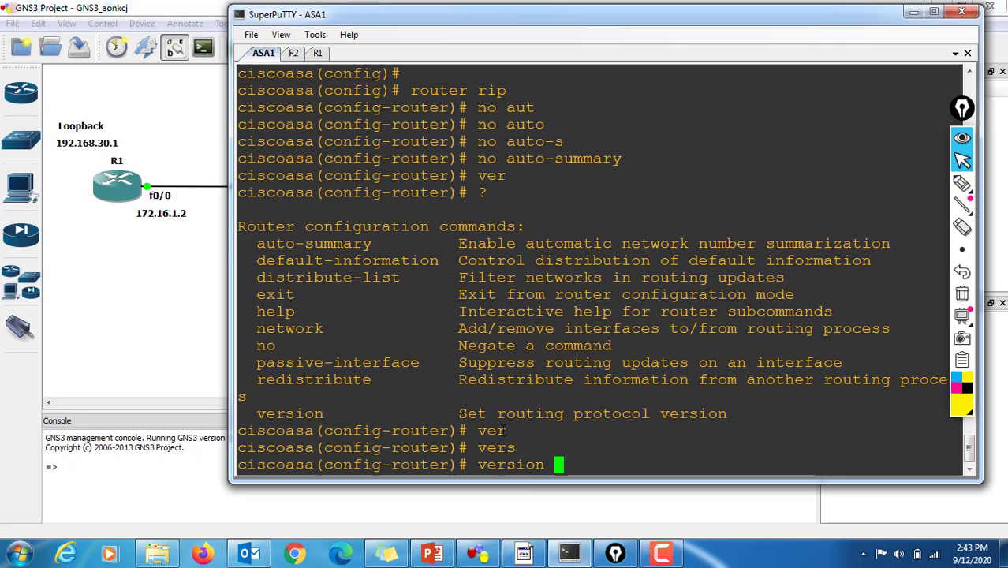
text(2)
key(Return)
key(Return)
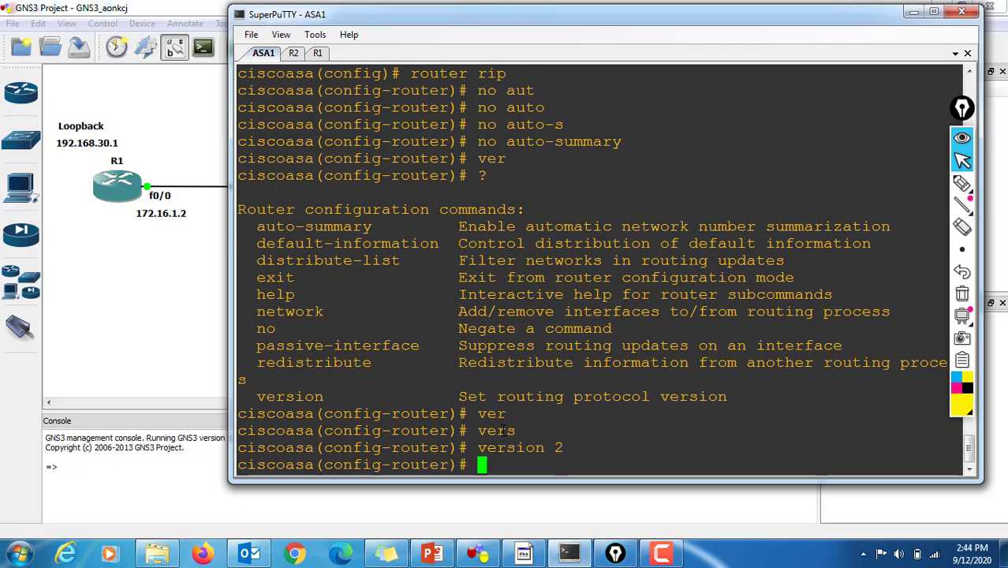
key(Return)
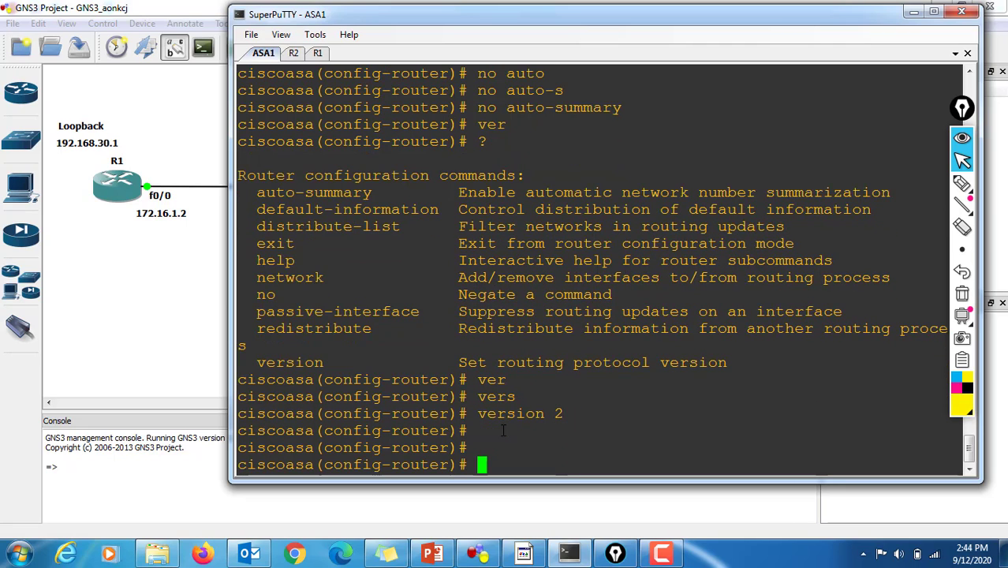
Step: Add network 172.16.1.0 to ASA1's RIP process, checking the command's options with "?"
text(netw)
key(Tab)
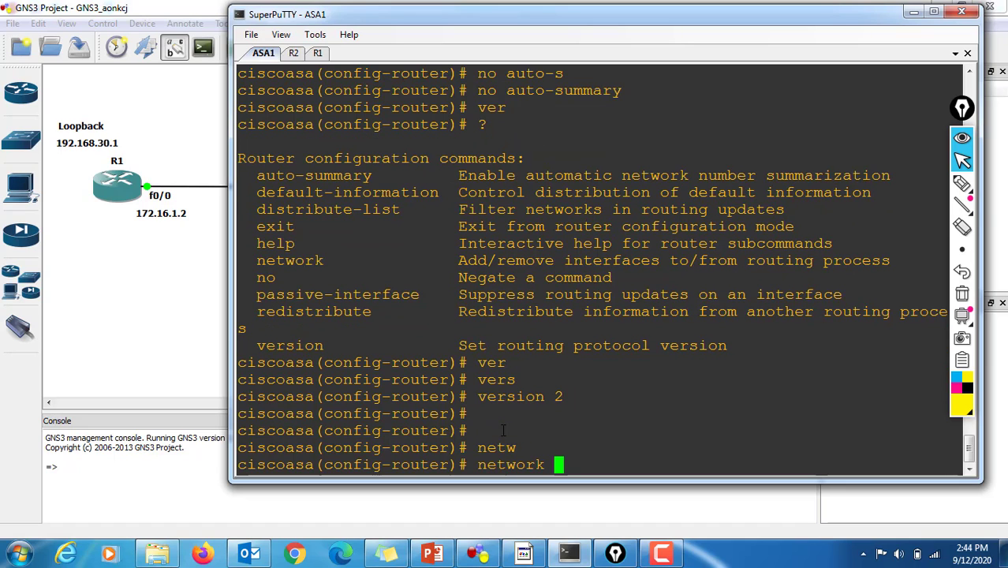
text(?)
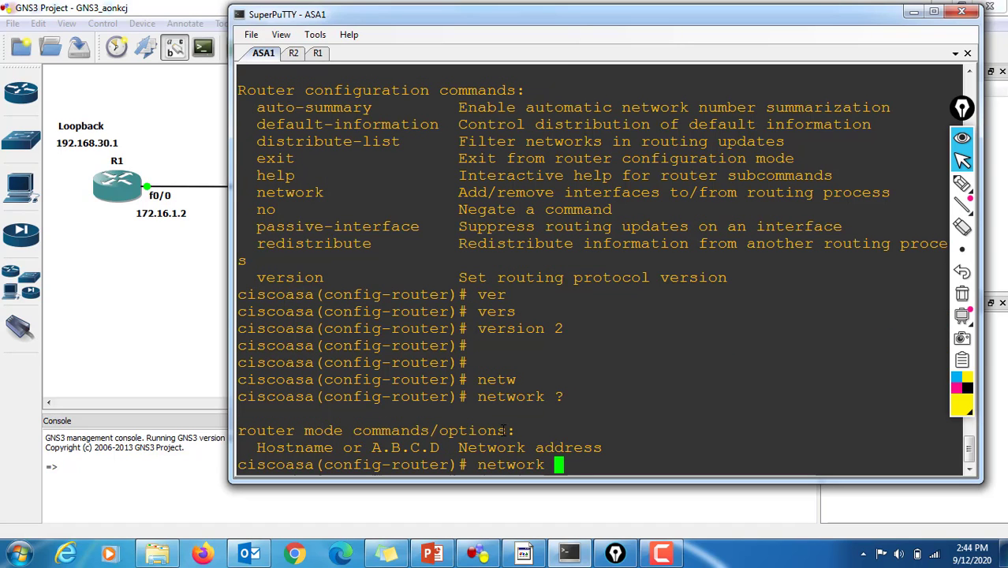
text(172.16)
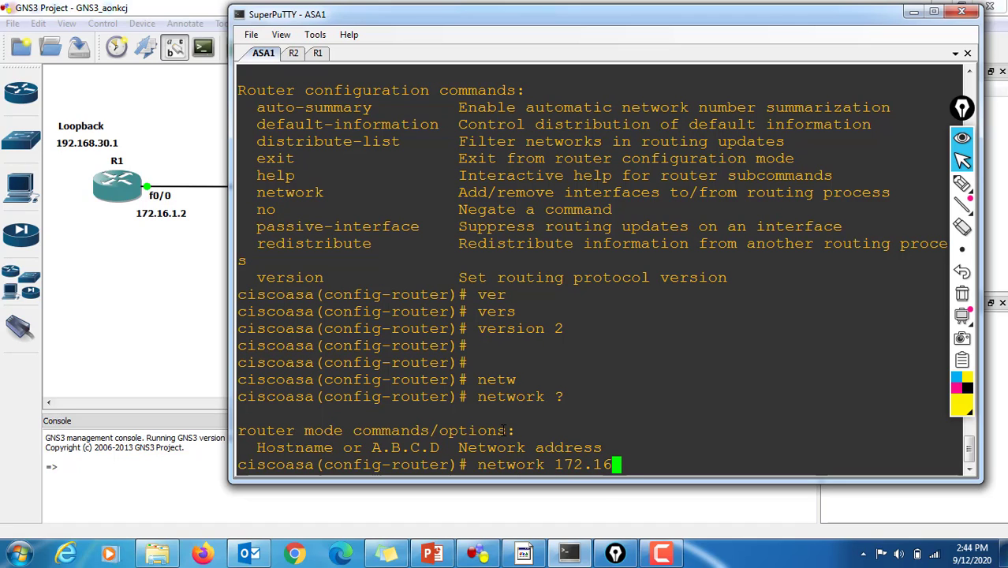
text(.1.0 ?)
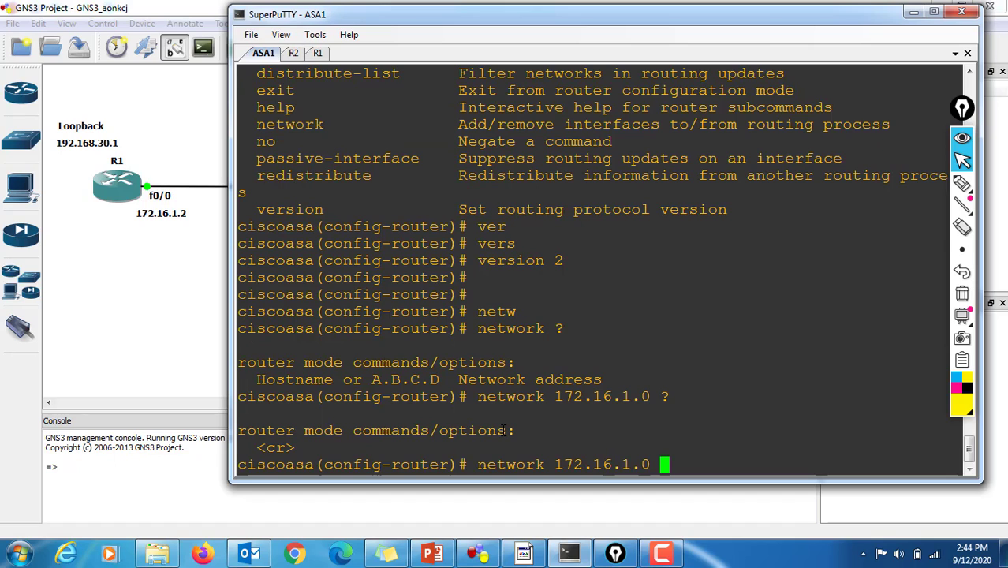
key(Return)
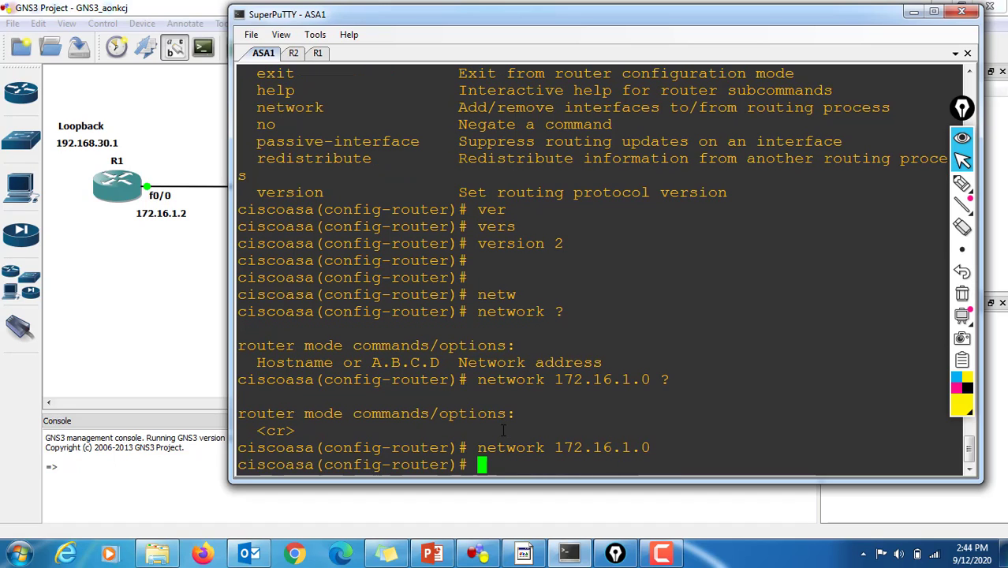
Step: Reuse the previous network command to add network 10.10.1.0 to ASA1's RIP process
key(Up)
key(BackSpace)
key(BackSpace)
key(BackSpace)
key(BackSpace)
key(BackSpace)
key(BackSpace)
key(BackSpace)
key(BackSpace)
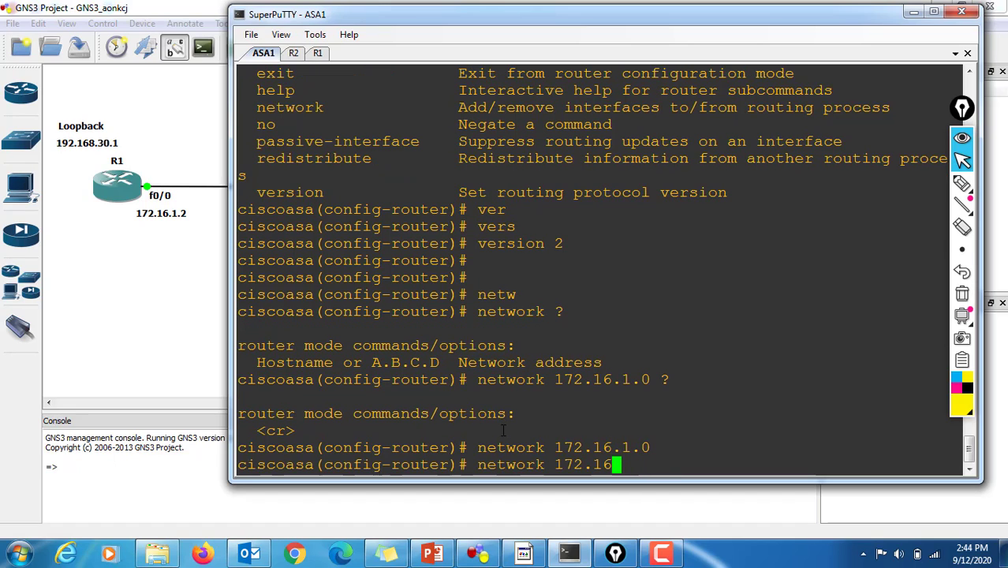
key(BackSpace)
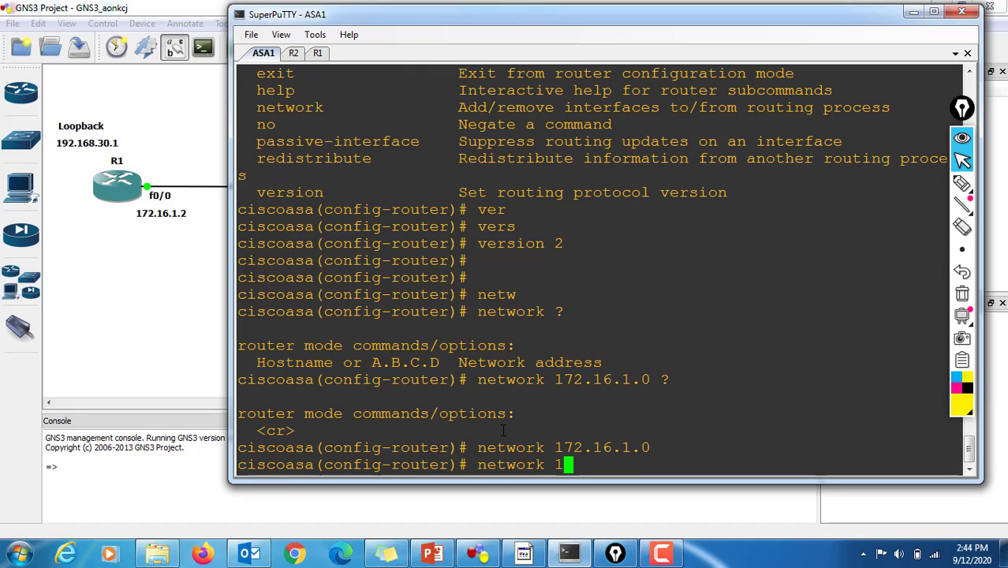
text(0.10.1.0)
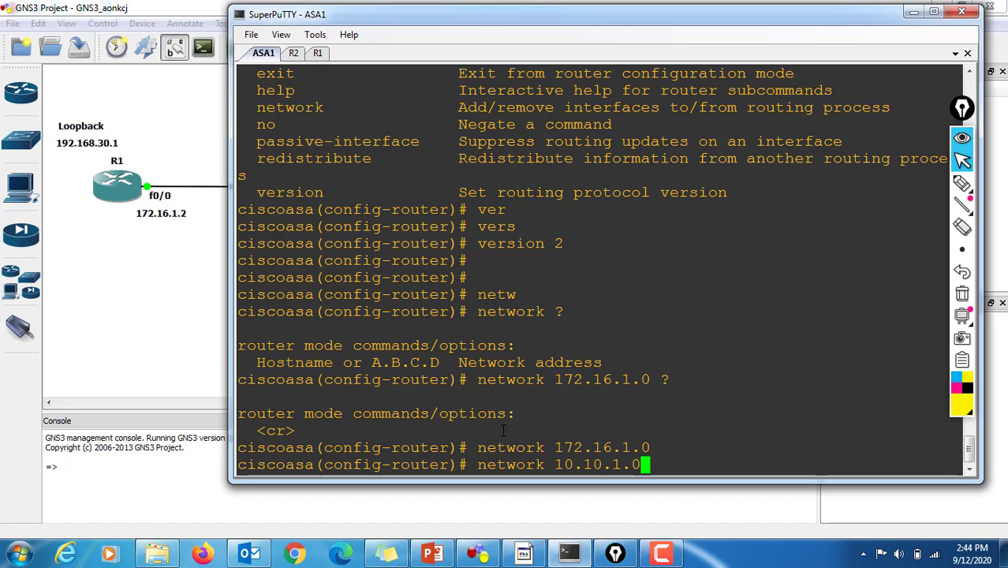
key(Return)
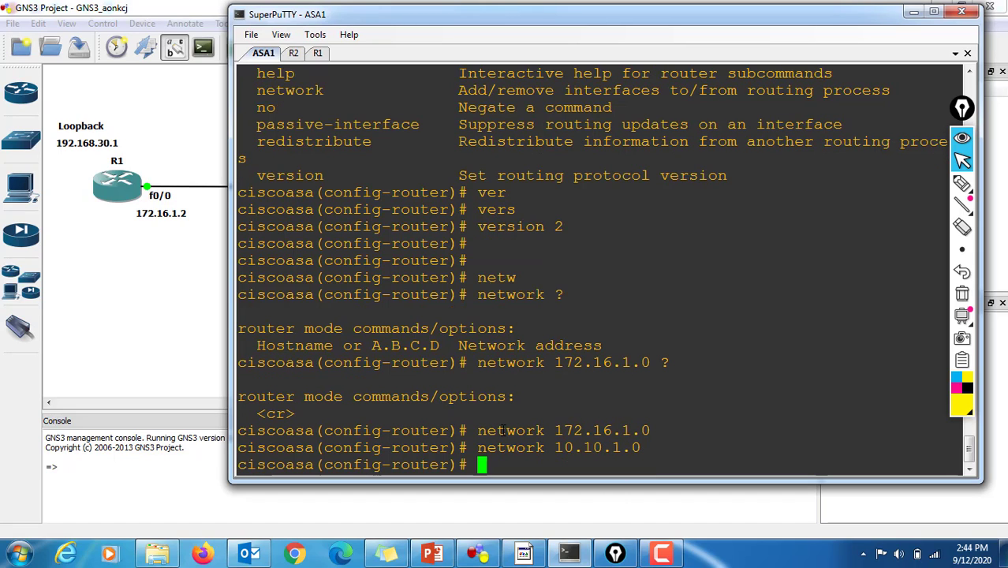
Step: Display ASA1's routing table with "sh ro"
key(Return)
key(Return)
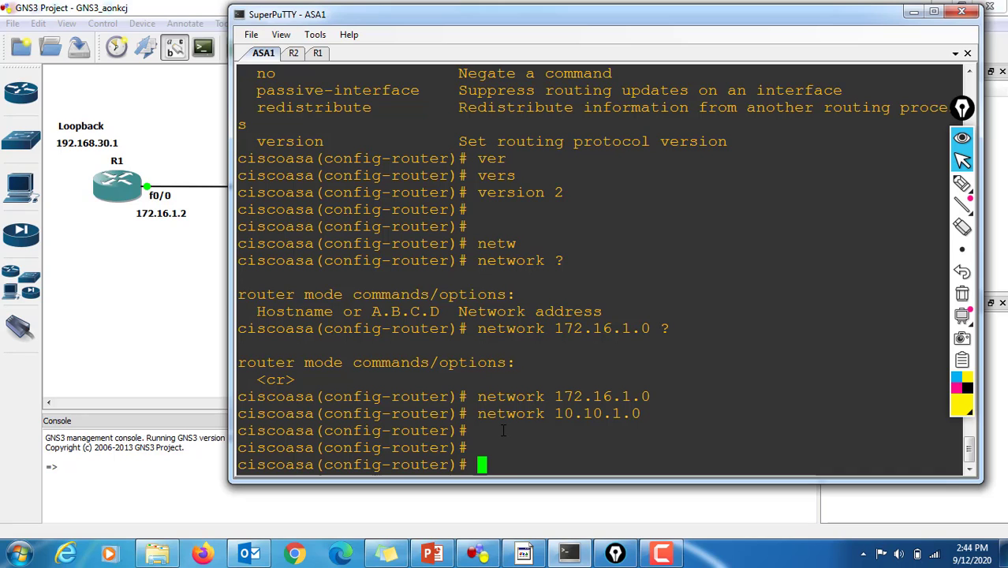
text(sh )
text(ro)
key(Return)
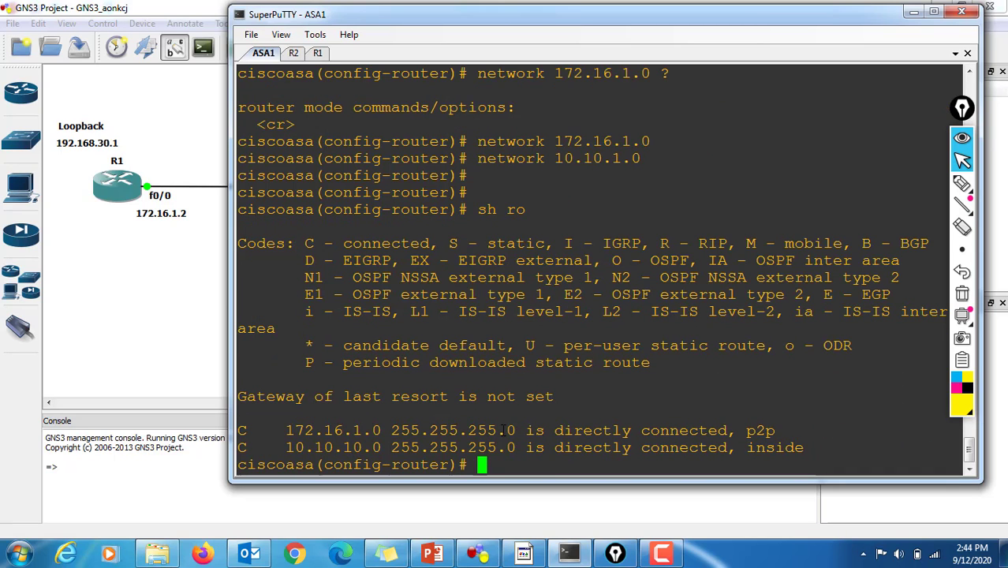
Step: Switch to R2's console, keeping it docked in the SuperPuTTY window, and enter global configuration mode with "config t"
double_click(294, 53)
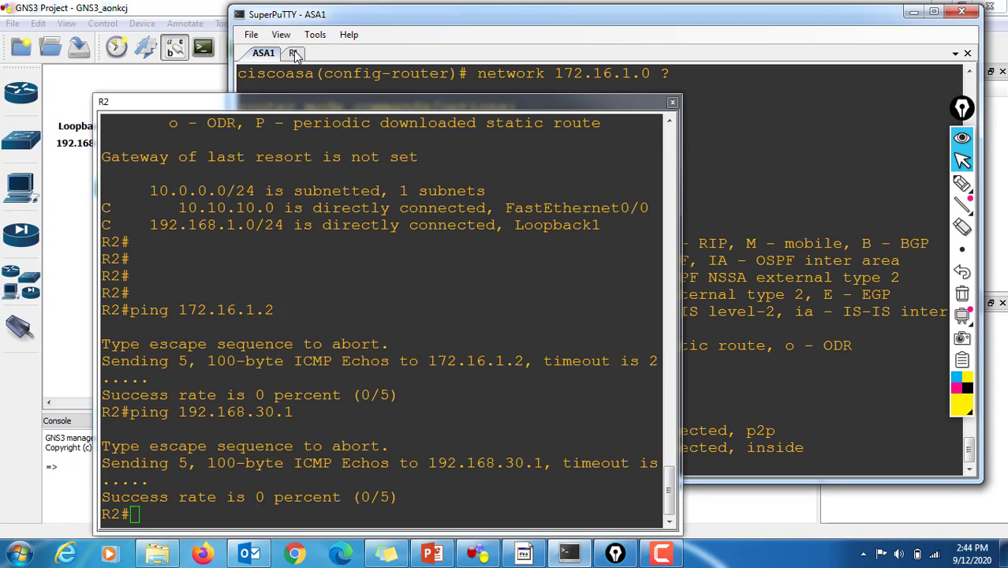
double_click(296, 102)
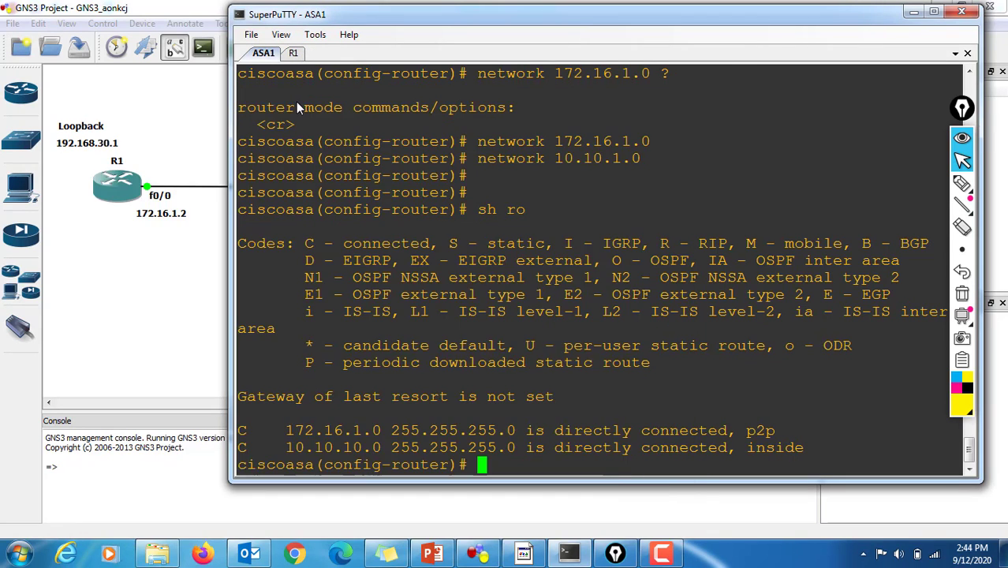
click(294, 55)
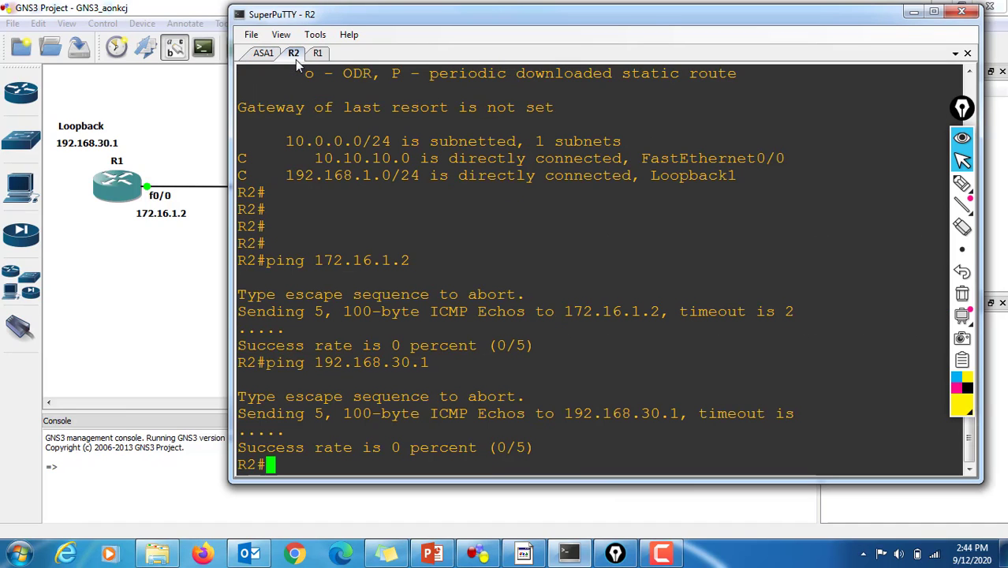
key(Return)
key(Return)
key(Return)
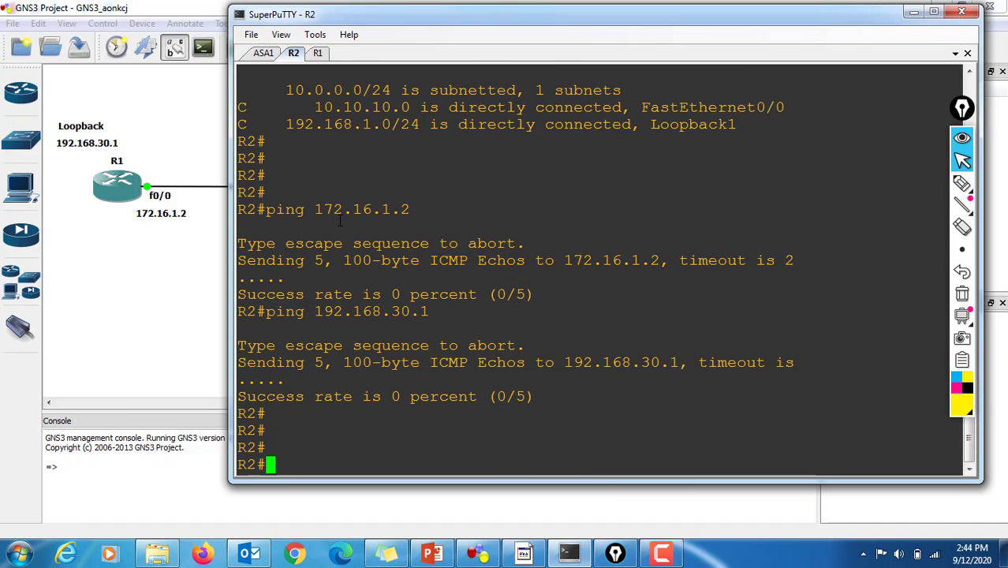
text(config t)
key(Return)
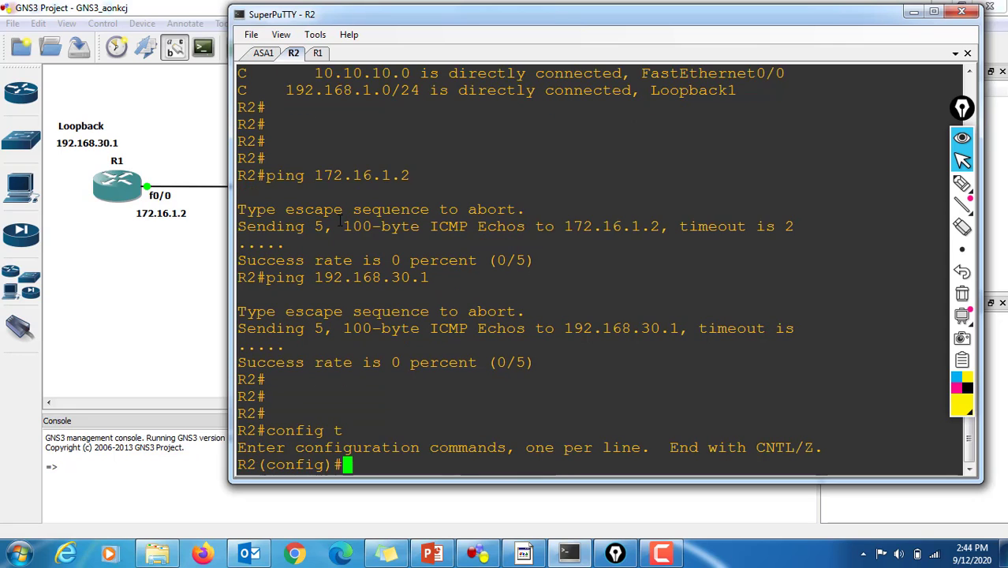
Step: Return to ASA1's console, display its command history with "sh his", and highlight the lines from "router rip" through "network 10.10.1.0"
click(268, 60)
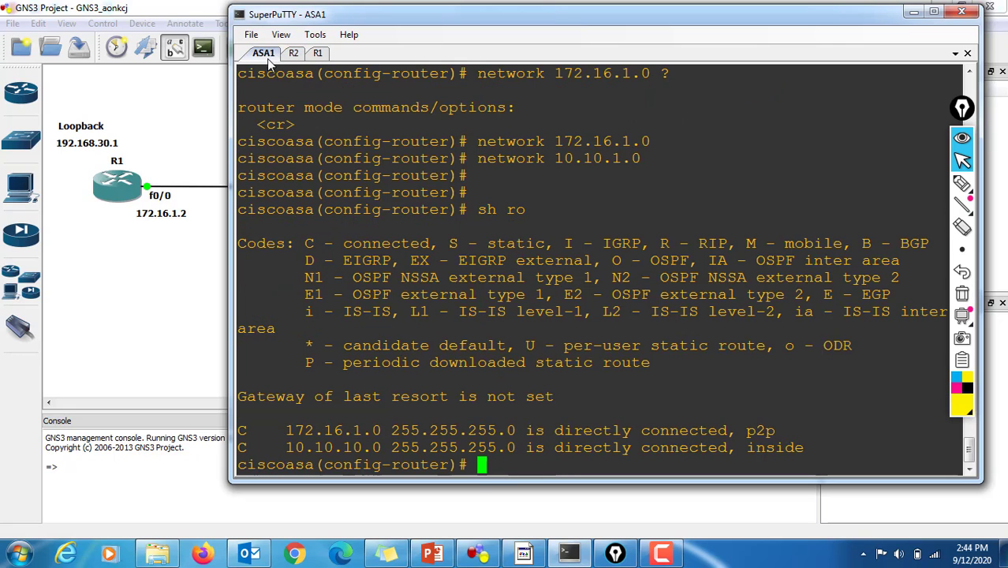
key(Return)
key(Return)
text(sh his)
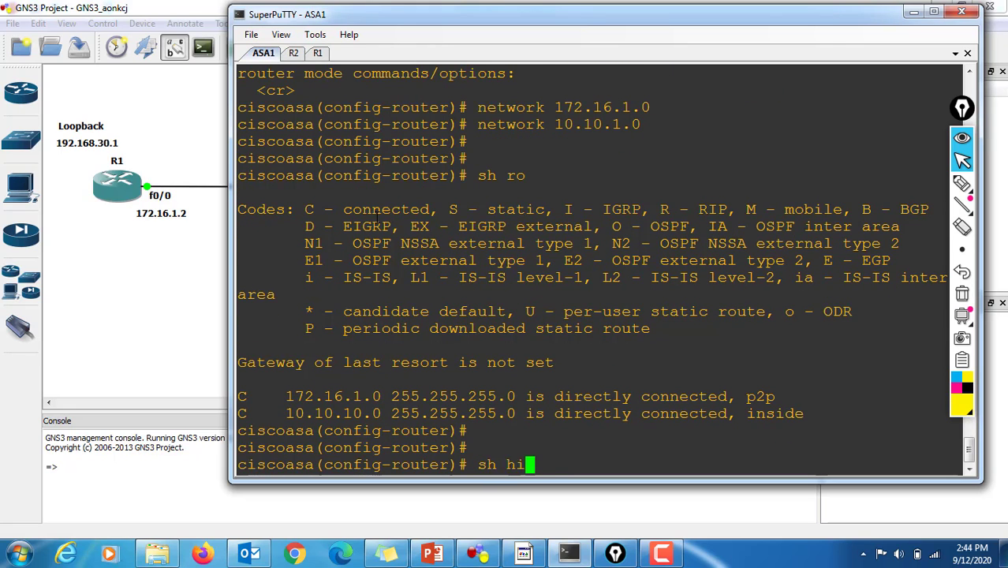
key(Return)
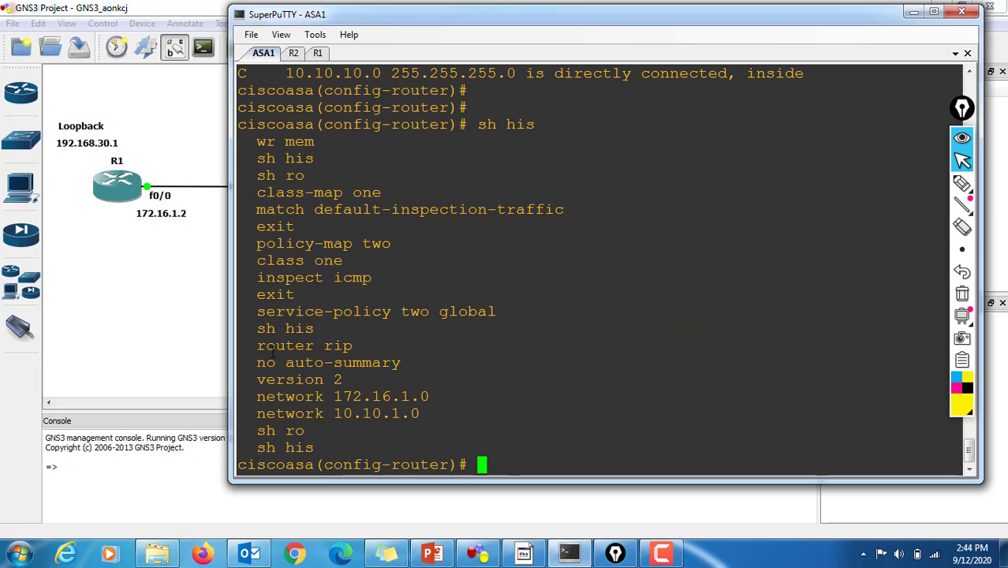
drag(260, 347, 427, 414)
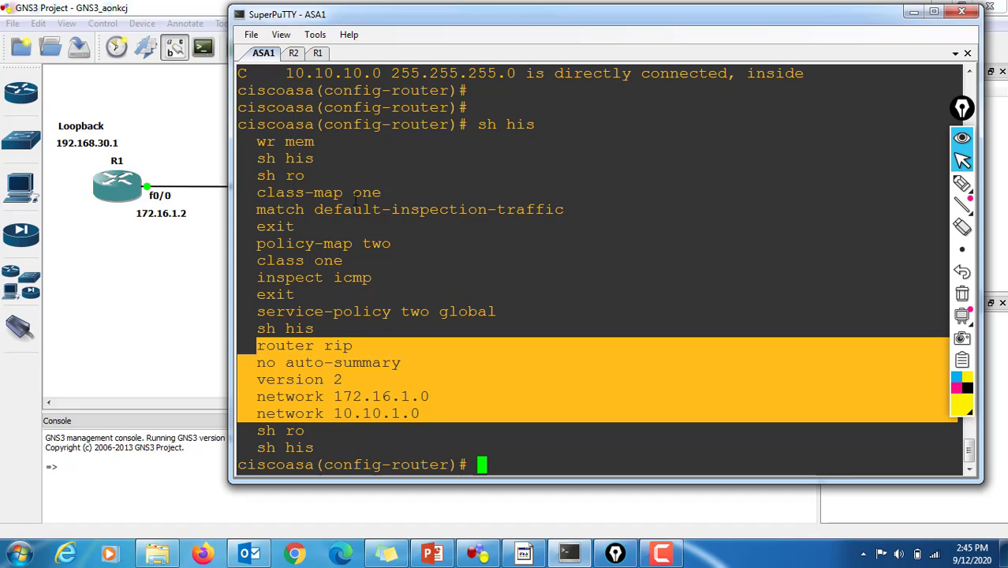
Step: Switch to R2's console, start the RIP process with "router rip" and disable automatic summarization with "no auto-summary"
click(293, 53)
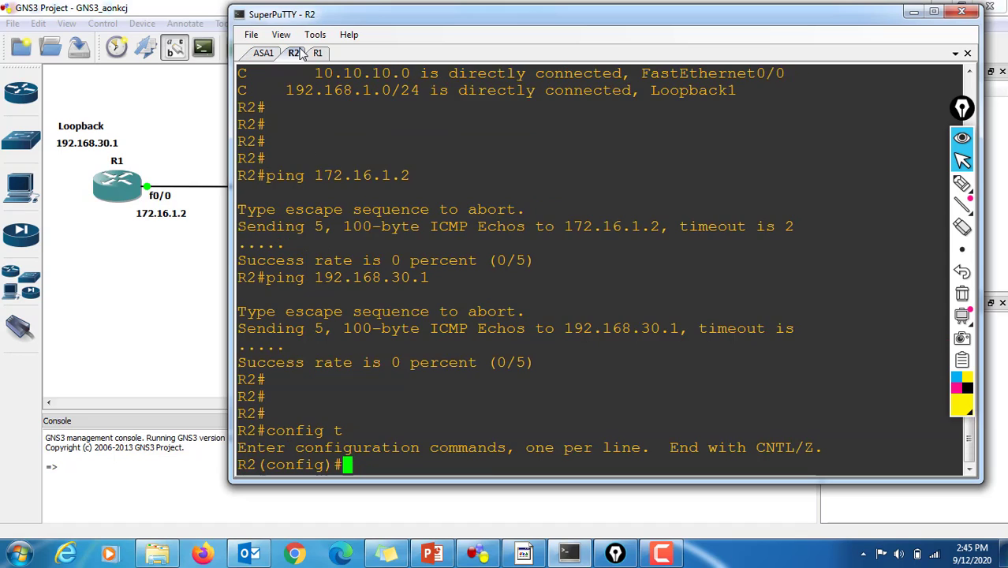
key(Return)
key(Return)
text(rou)
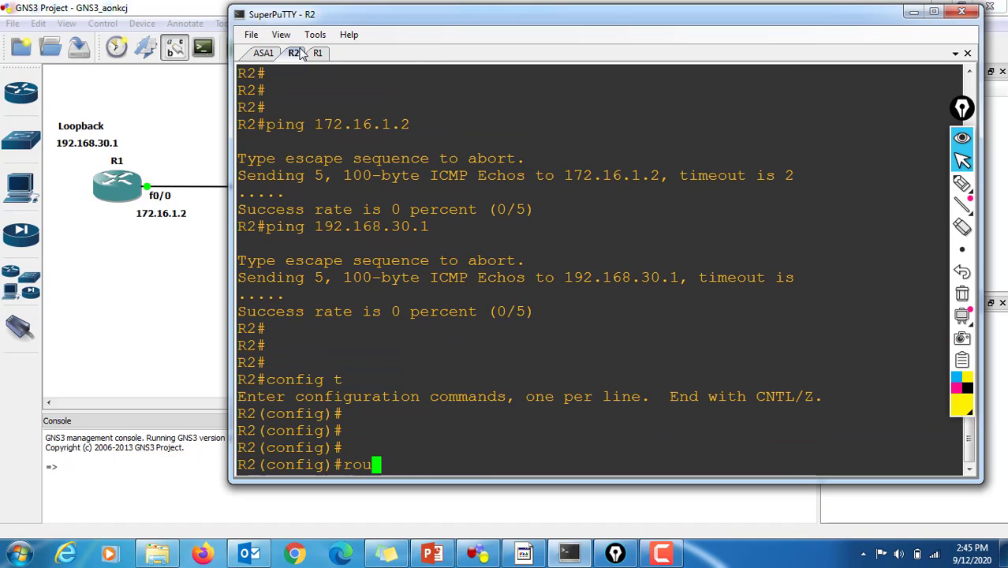
text(ter rip)
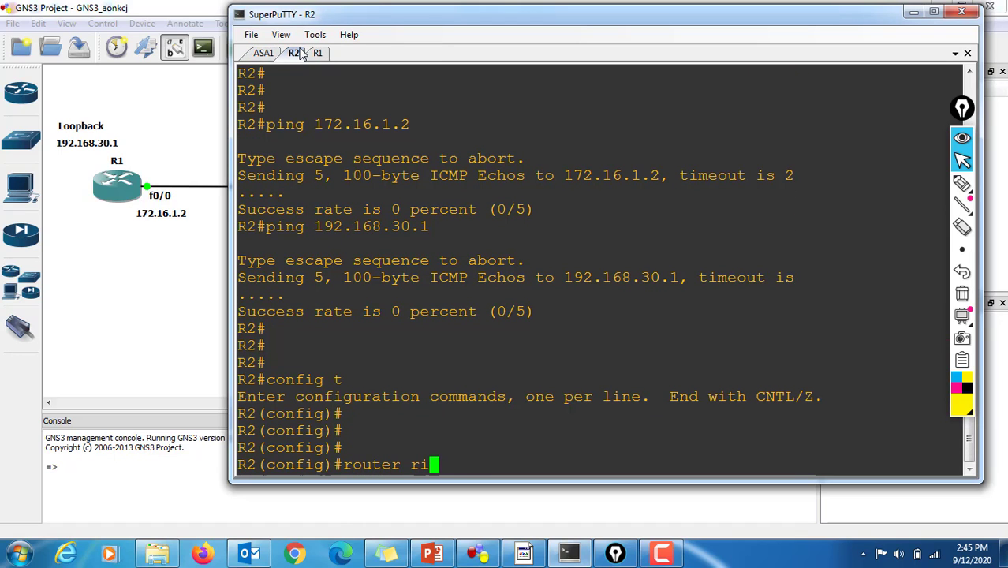
key(Return)
text(no aut)
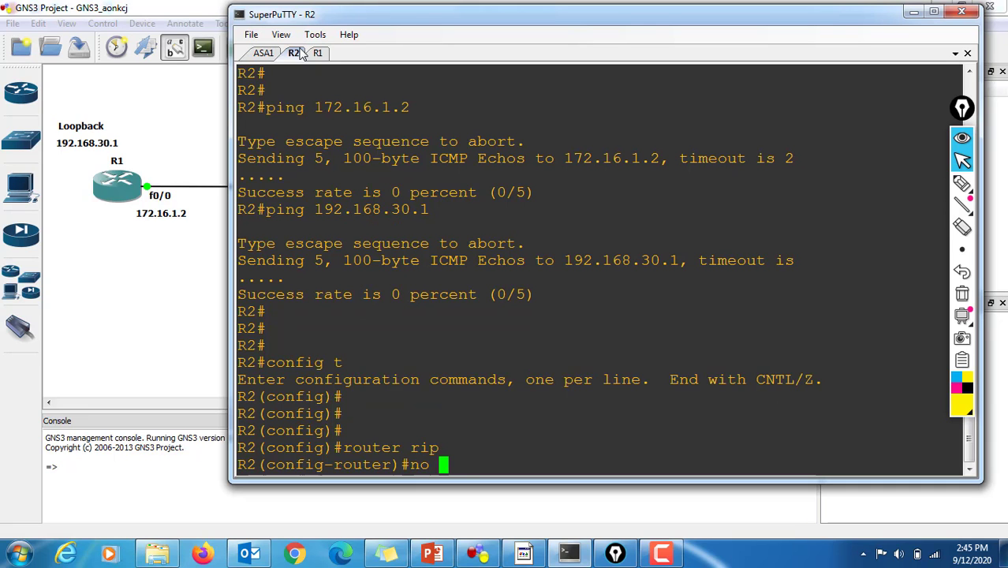
key(Tab)
key(Return)
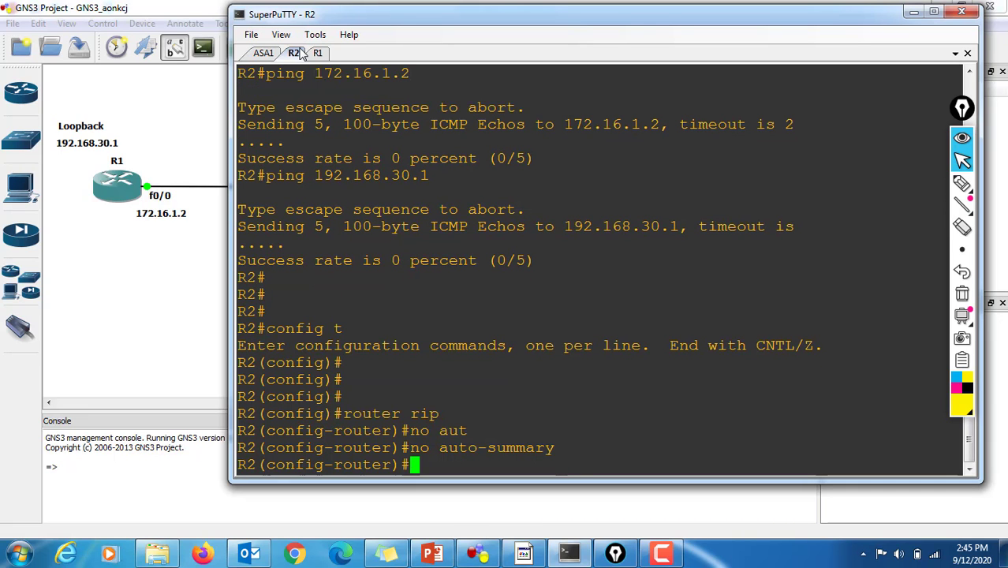
Step: List the available router configuration commands on R2 and set its RIP process to version 2
text(?)
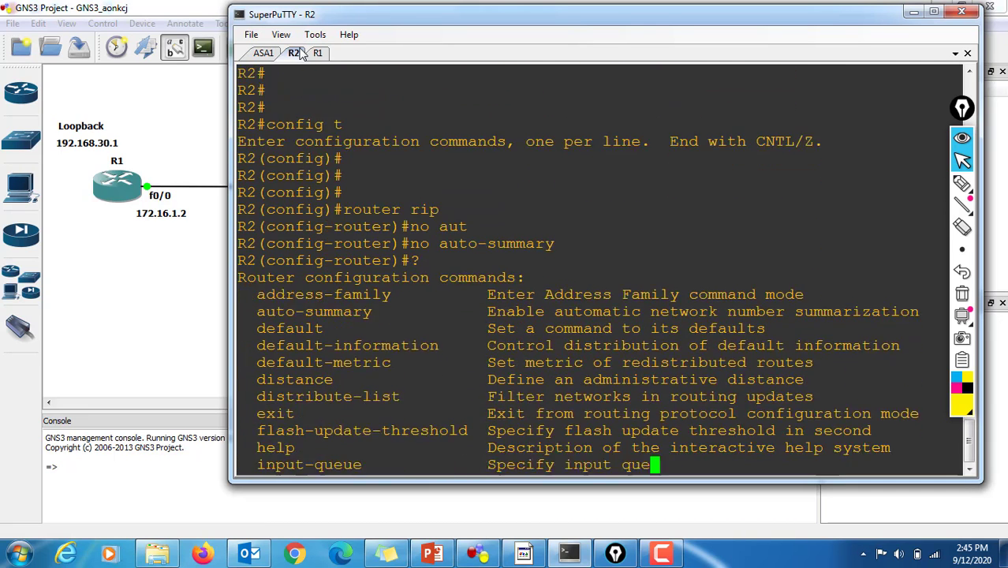
key(space)
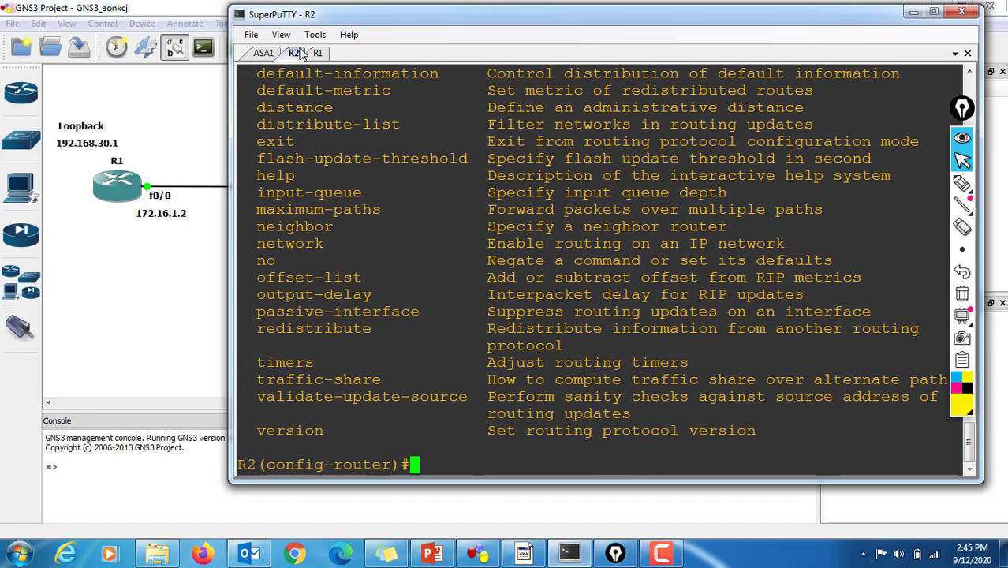
text(vers)
key(Tab)
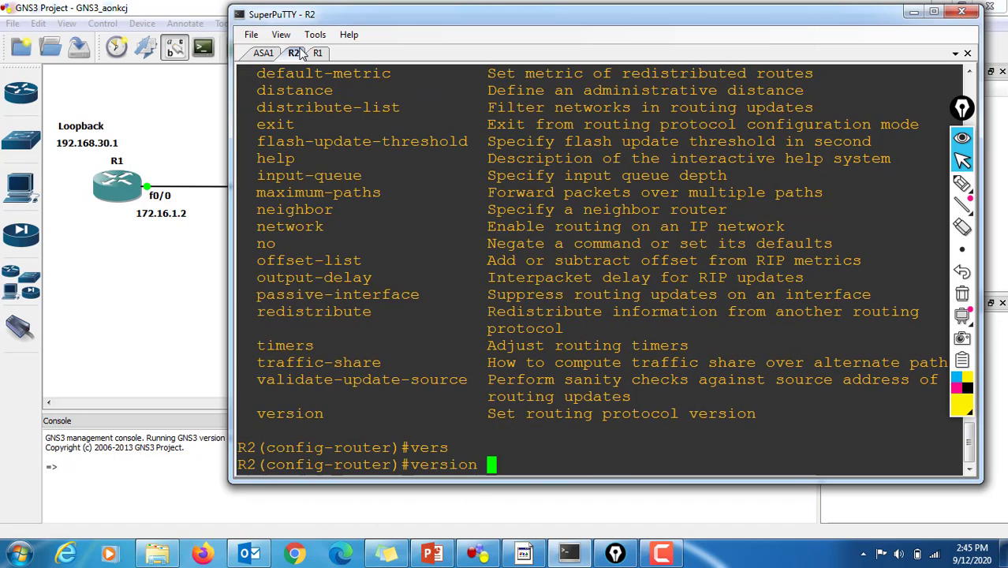
text(2)
key(Return)
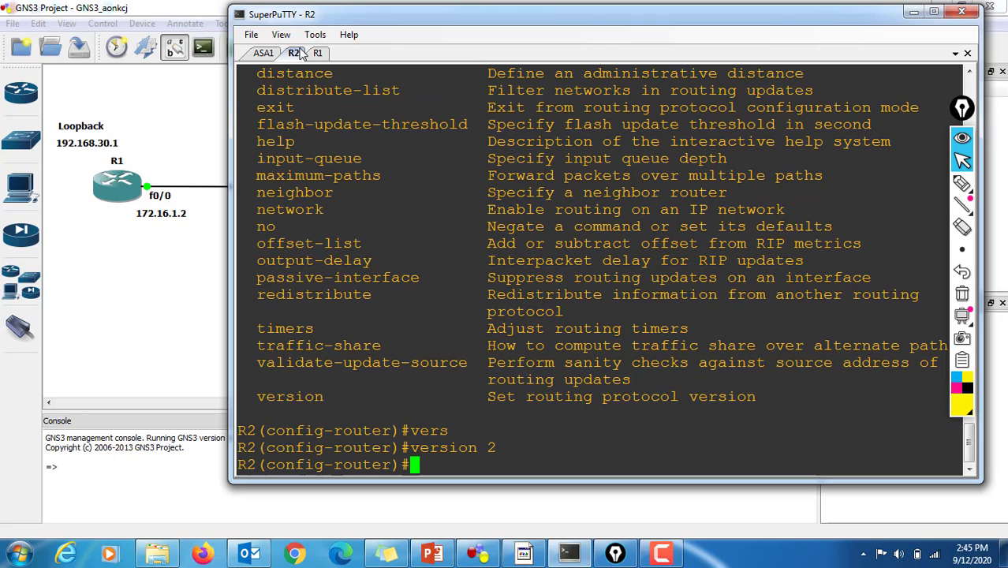
key(Return)
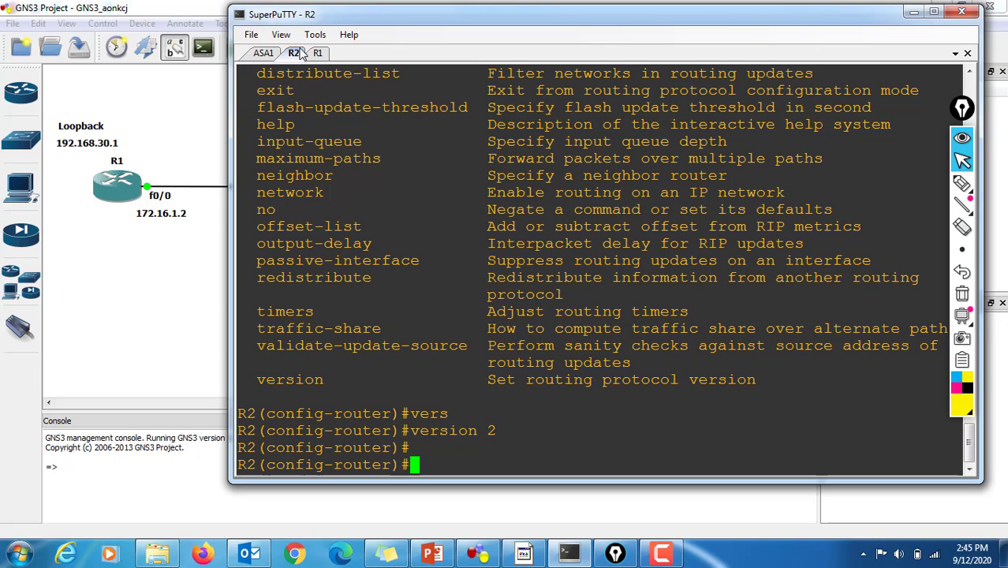
Step: Add network 10.10.10.0 to R2's RIP process, checking the command's remaining options before submitting it
text(netw)
key(Tab)
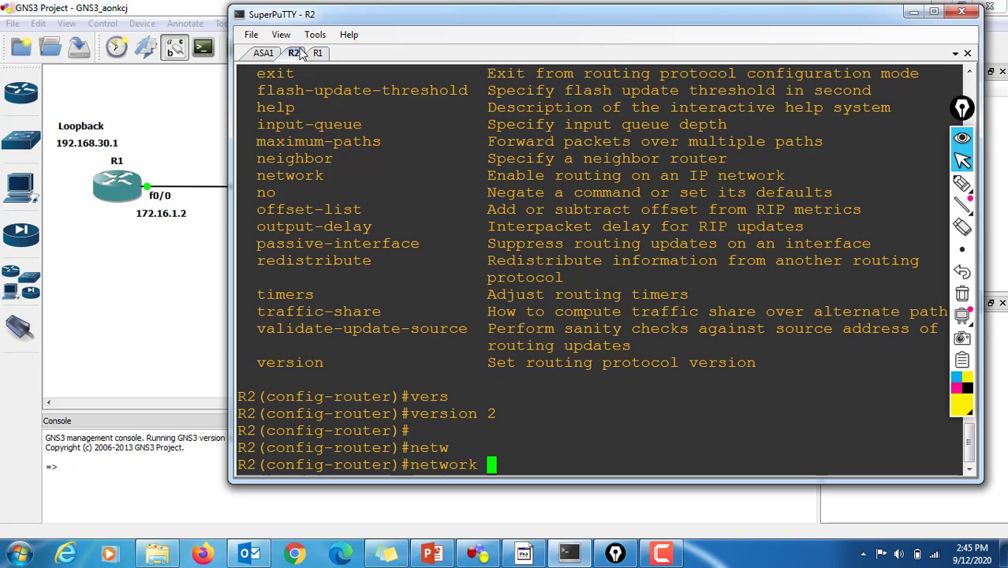
text(10.101)
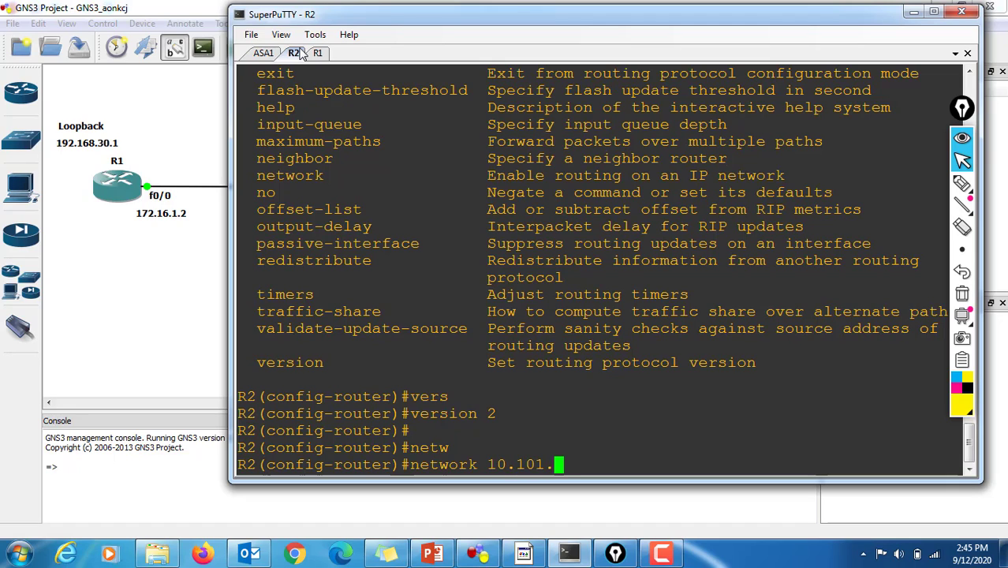
key(BackSpace)
text(.10.10 )
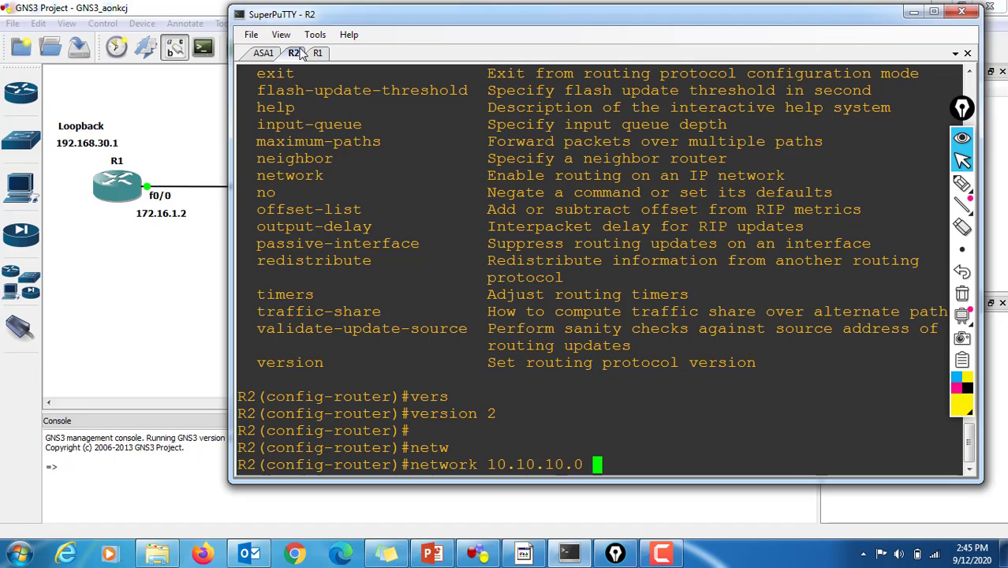
text(?)
key(Return)
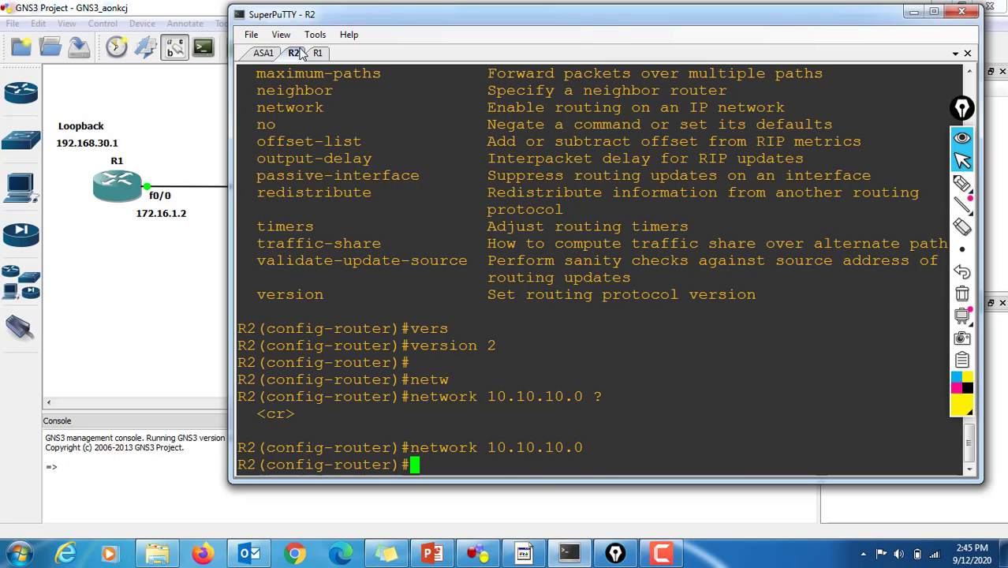
Step: Reuse the previous network command to add network 192.168.1.0 to R2's RIP process
key(Up)
key(BackSpace)
key(BackSpace)
key(BackSpace)
key(BackSpace)
key(BackSpace)
key(BackSpace)
key(BackSpace)
key(BackSpace)
key(BackSpace)
key(BackSpace)
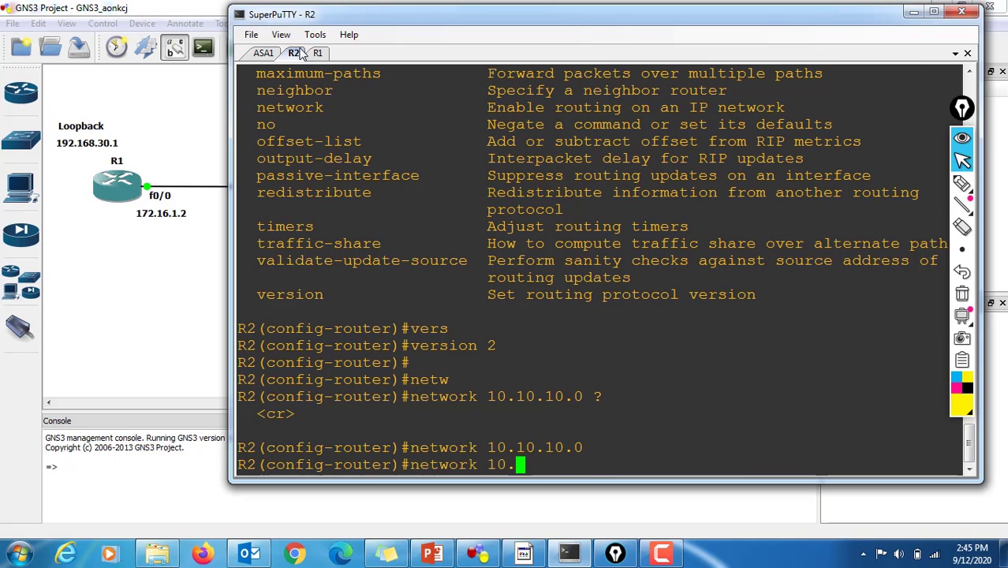
text(92.168.1.)
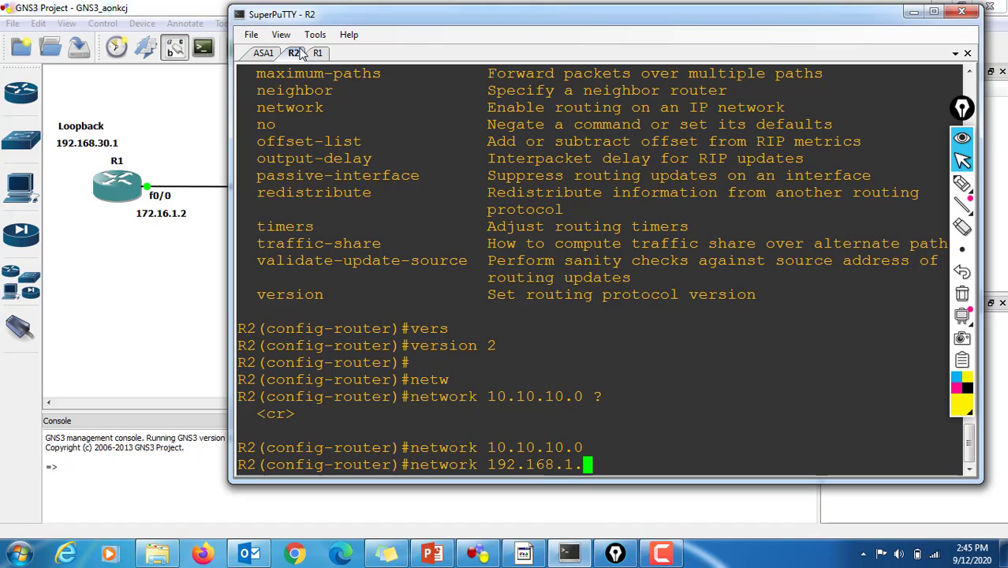
text(0)
key(Return)
Step: Leave R2's router configuration with "exit" and return to privileged mode with "end"
key(Return)
key(Return)
text(exi)
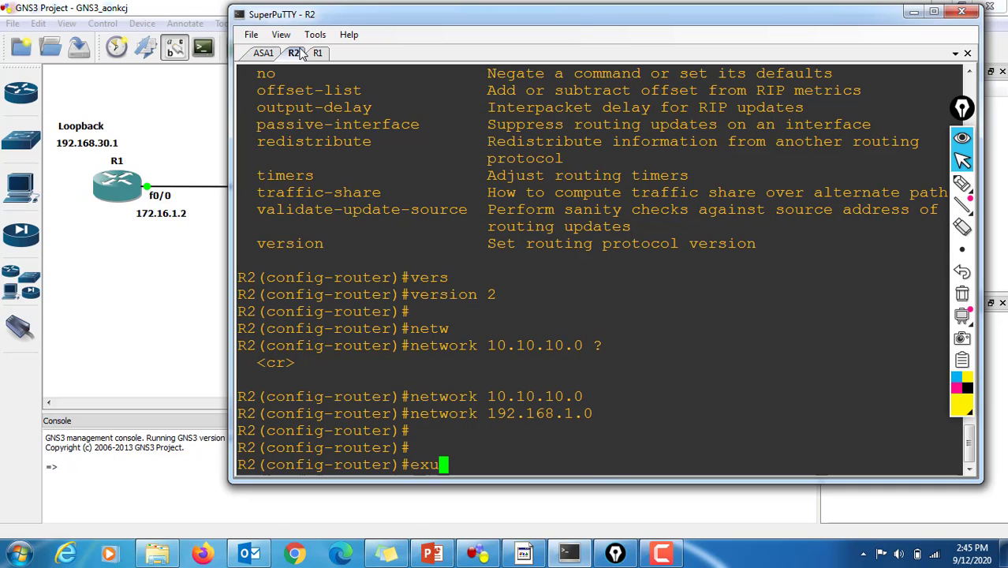
text(t)
key(Return)
key(Return)
key(Return)
key(Return)
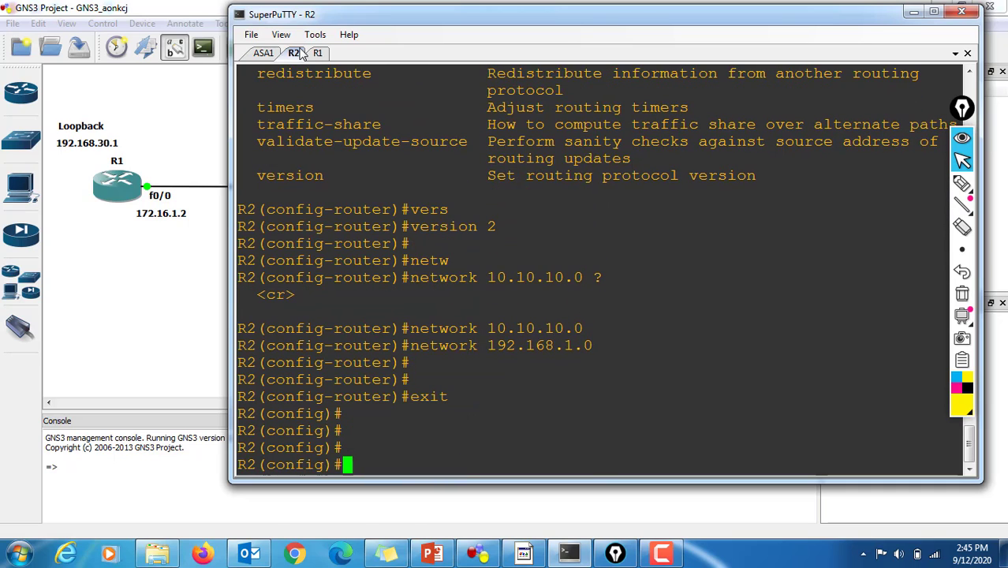
text(end)
key(Return)
key(Return)
key(Return)
key(Return)
key(Return)
Step: Display R2's routing table with "sh ip ro", highlighting the 172.16.1.0 route entry and the "R - RIP" code in the legend
text(sh ip ro)
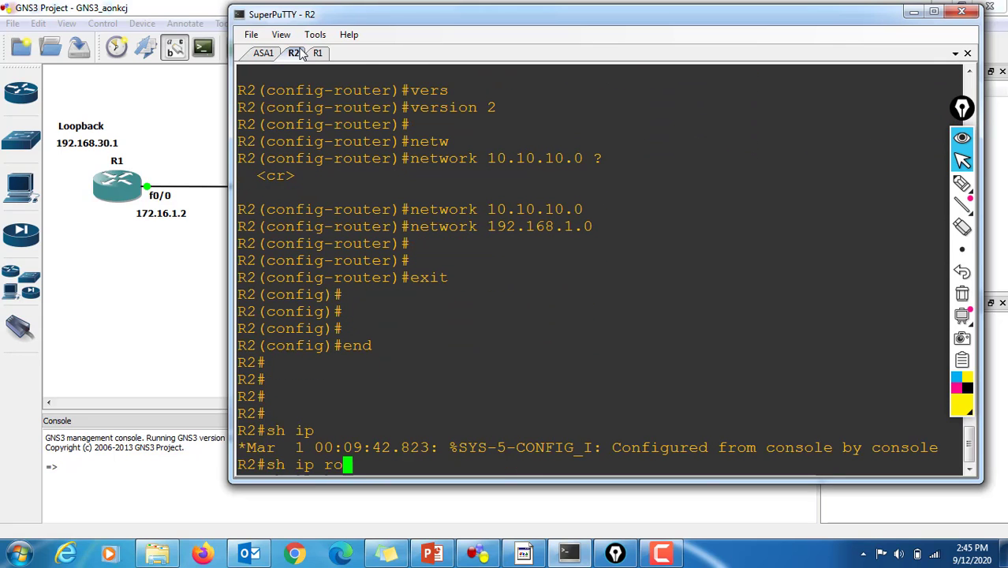
key(Return)
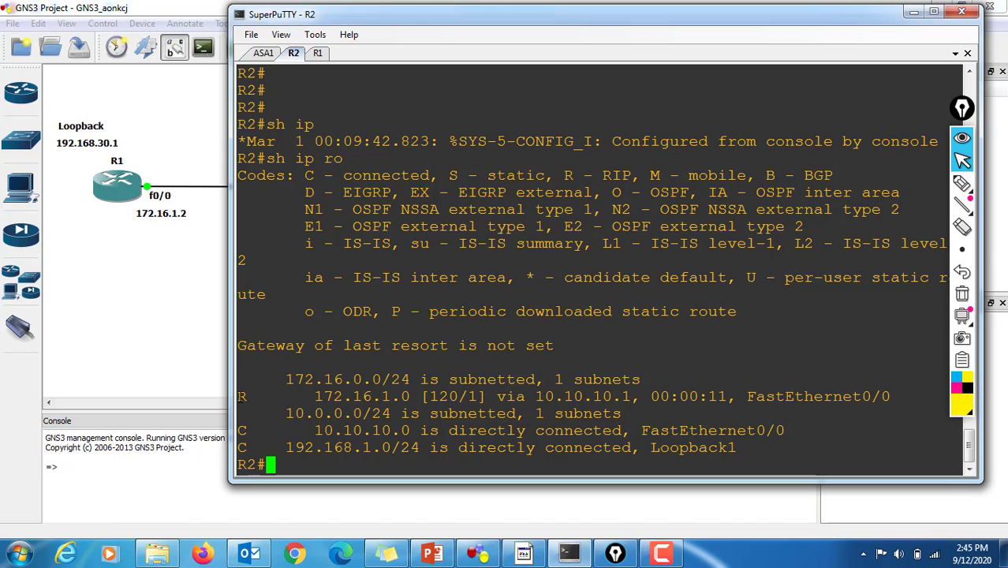
drag(242, 396, 890, 396)
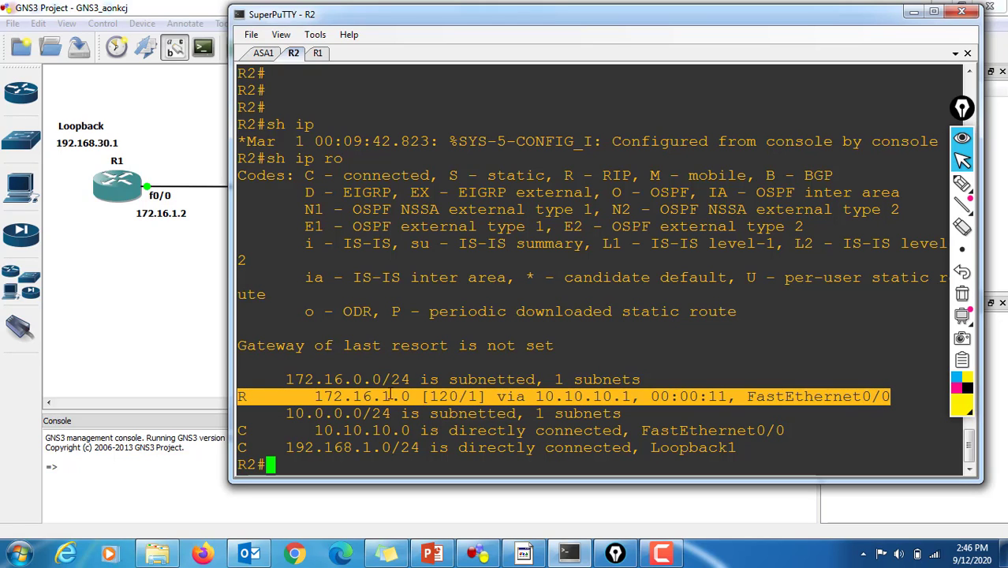
click(567, 175)
drag(565, 175, 631, 175)
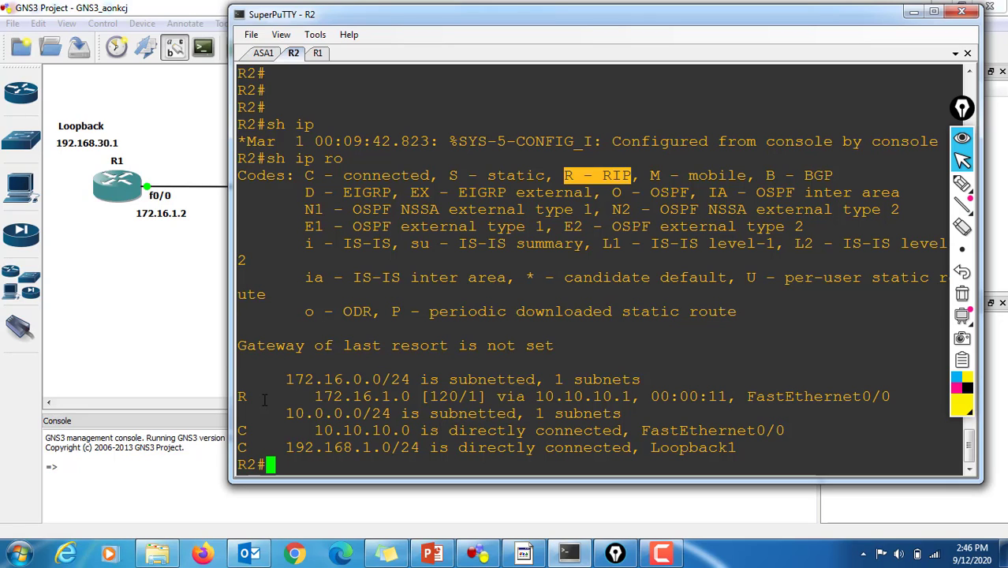
Step: Recall the earlier ping command on R2 and ping R1's interface address 172.16.1.2
key(Return)
key(Return)
key(Return)
key(Return)
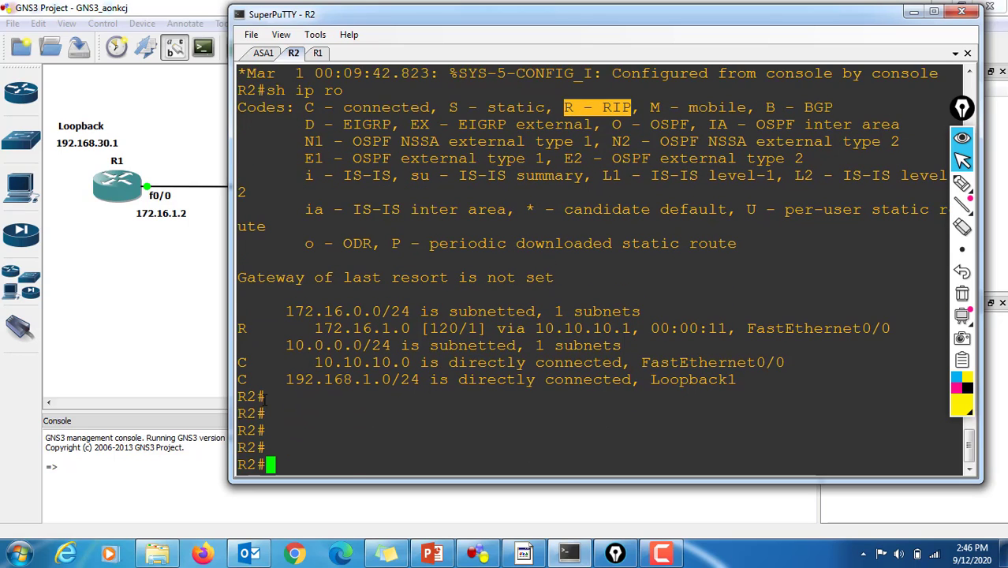
key(Up)
key(Up)
key(Up)
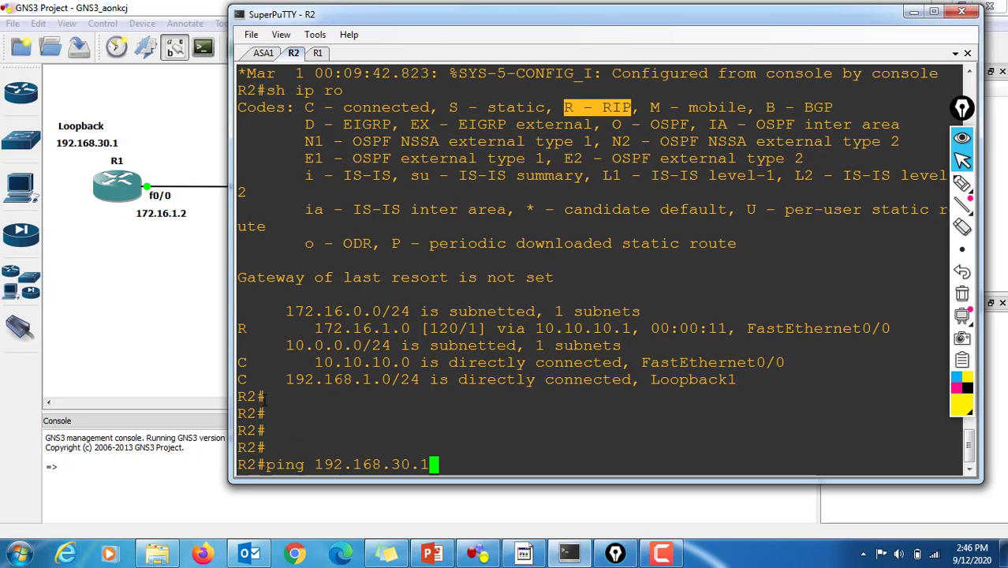
key(Up)
key(Return)
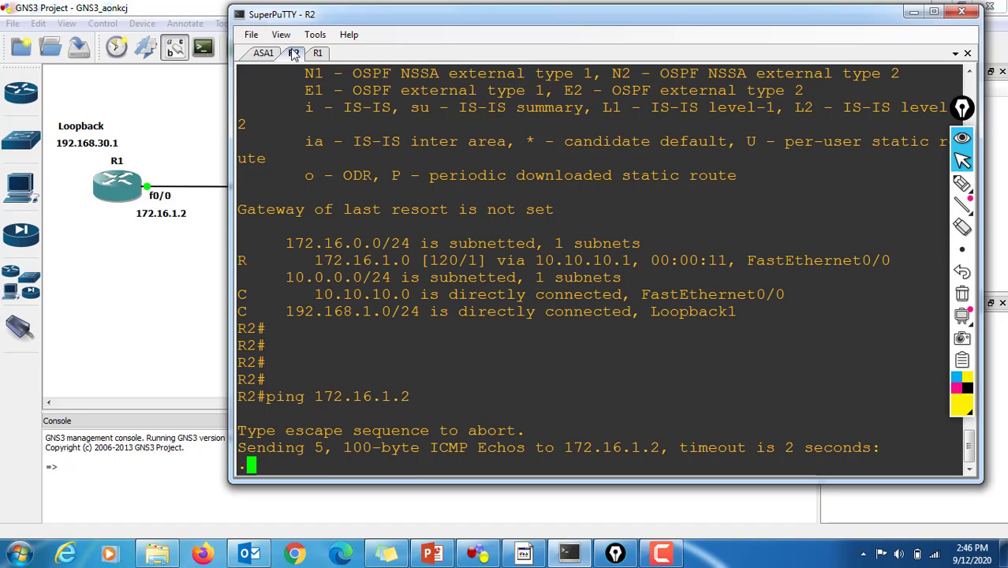
Step: Switch to R1's console and enter global configuration mode with "config t"
click(316, 54)
key(Return)
key(Return)
key(Return)
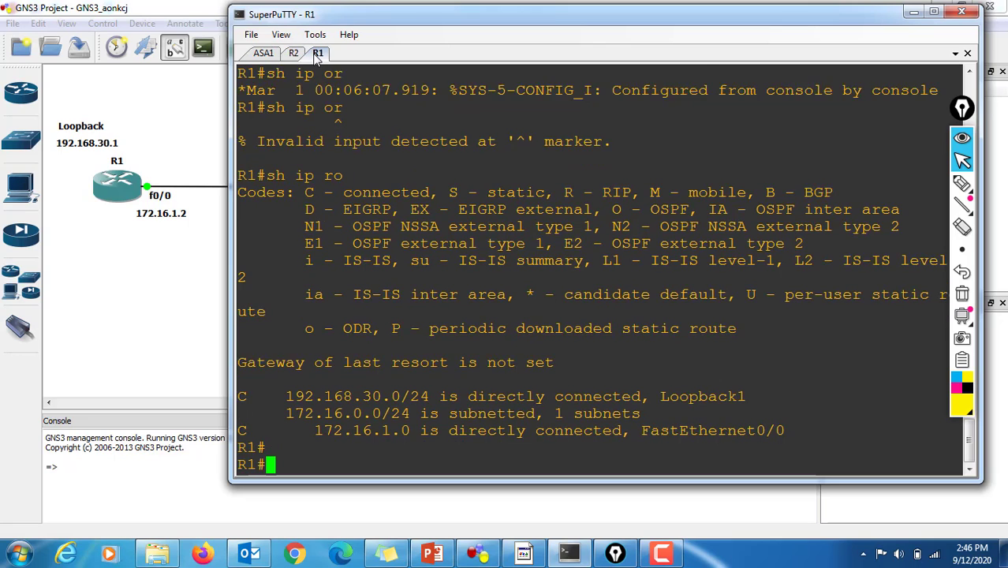
text(config t)
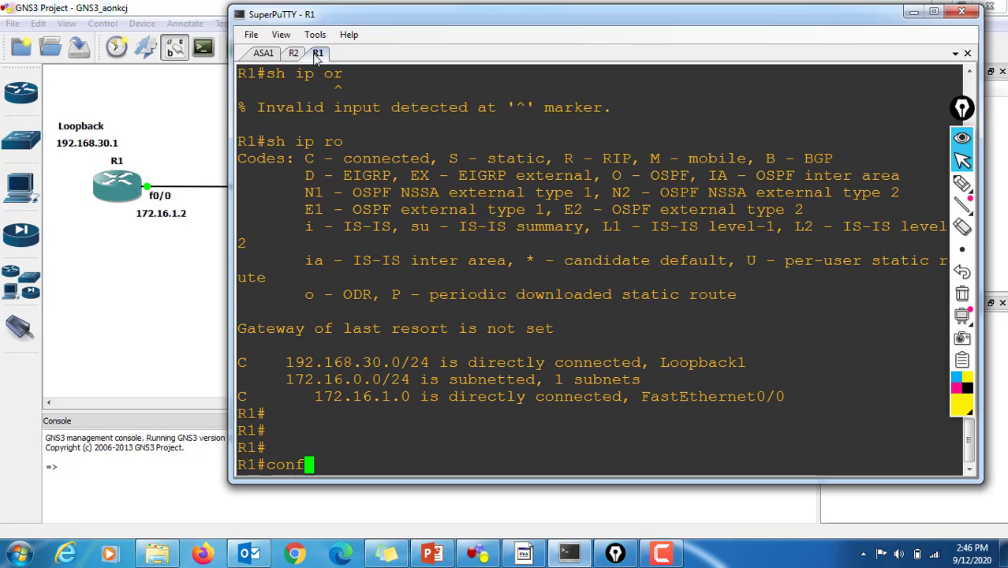
key(Return)
key(Return)
key(Return)
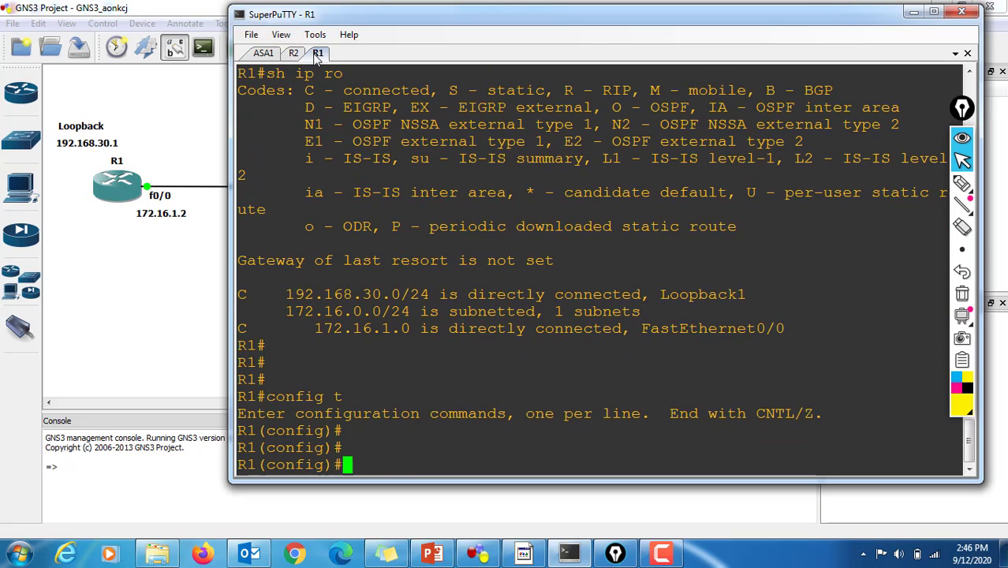
Step: Start the RIP process on R1 with "router rip" and disable automatic summarization with "no auto-summary"
text(router )
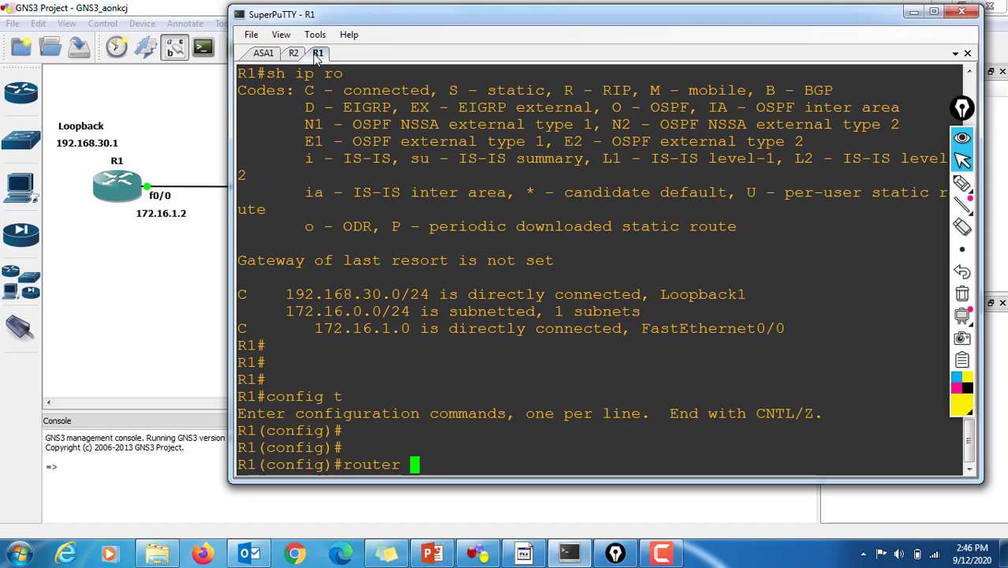
text(rip)
key(Return)
text(no )
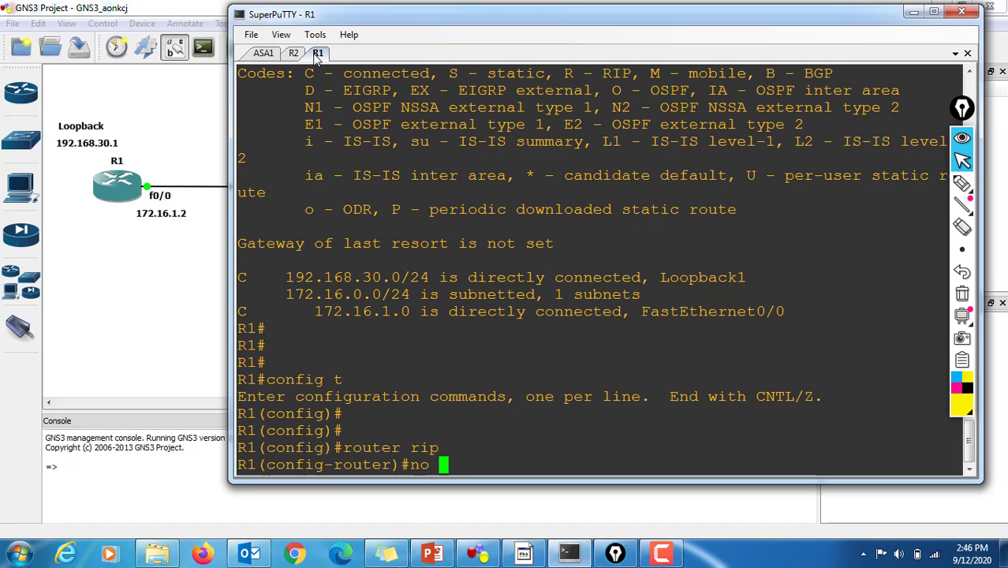
text(auto-s)
key(Tab)
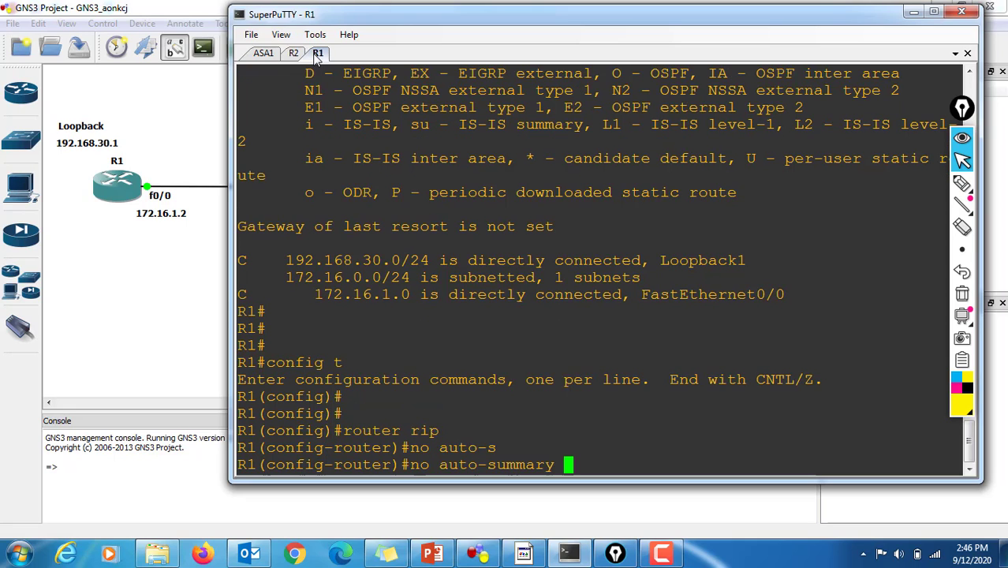
key(Return)
Step: Set R1's RIP process to version 2
text(vers)
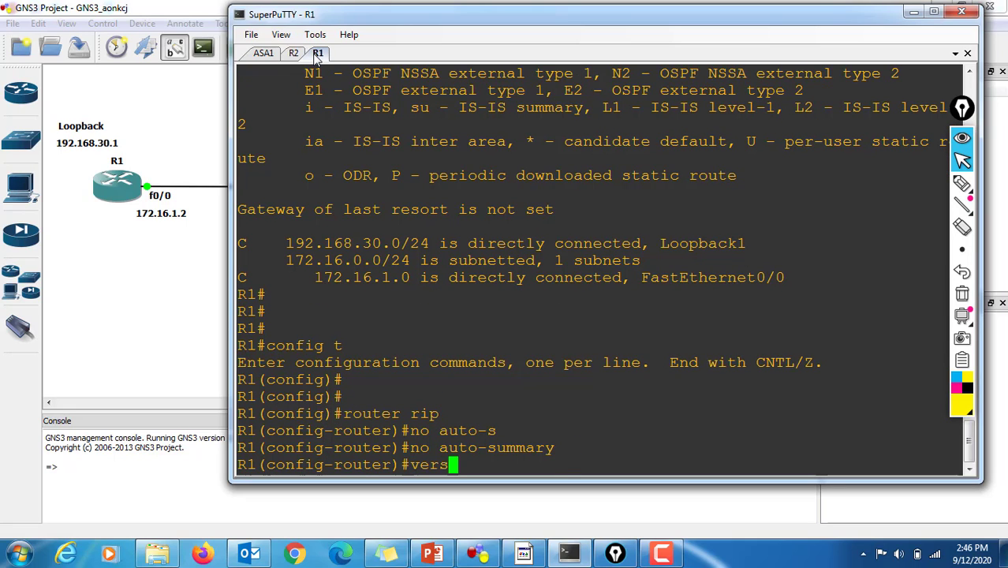
key(Tab)
text(2)
key(Return)
Step: Advertise network 172.16.1.0 in R1's RIP process with "network 172.16.1.0"
text(n)
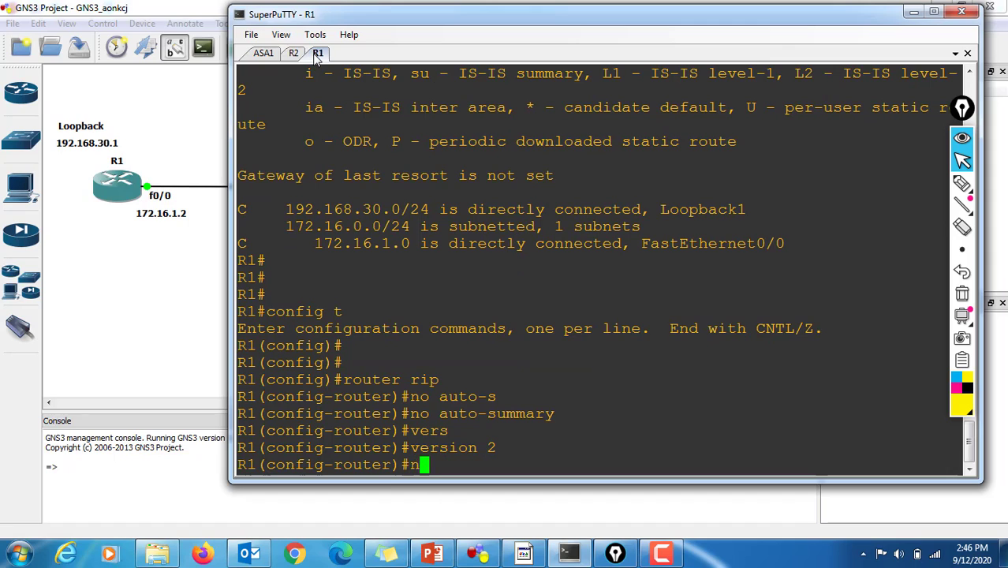
text(etwork)
key(Return)
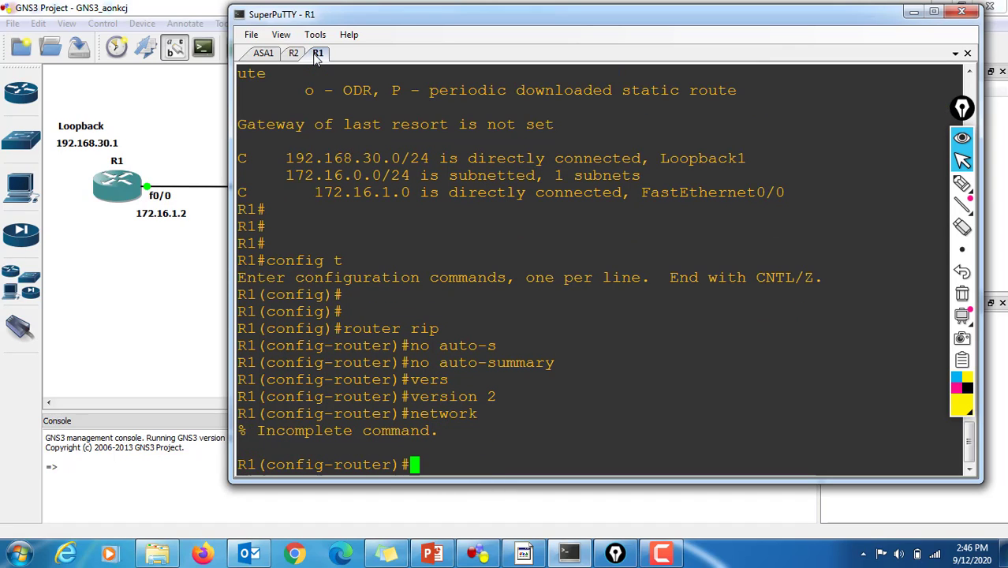
key(Up)
text(1)
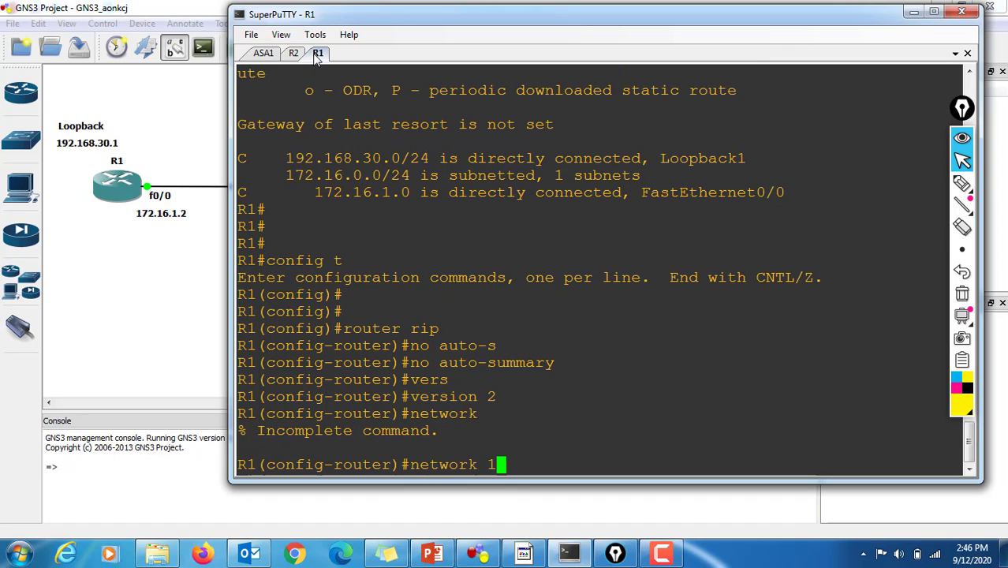
text(72.16)
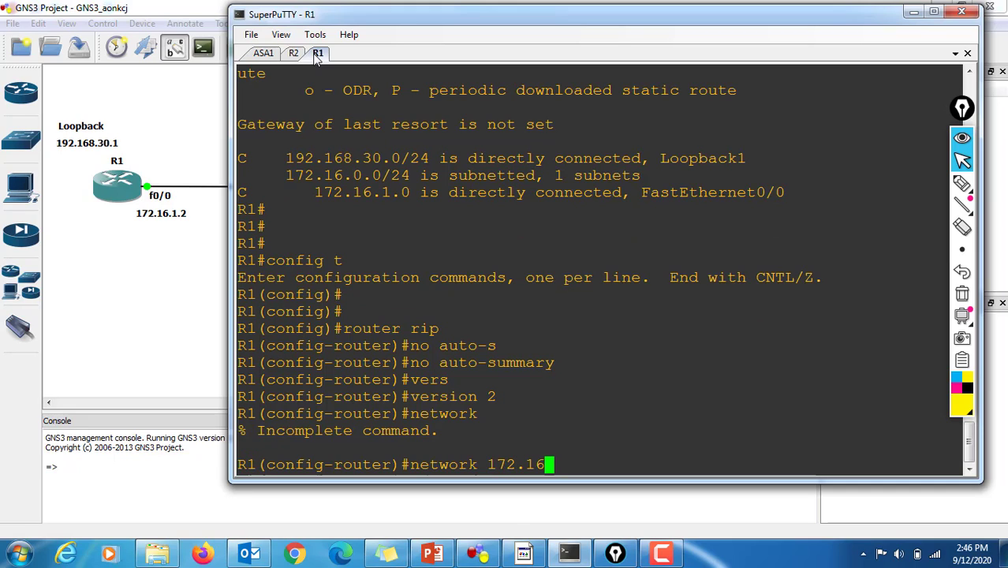
text(.1.0)
key(Return)
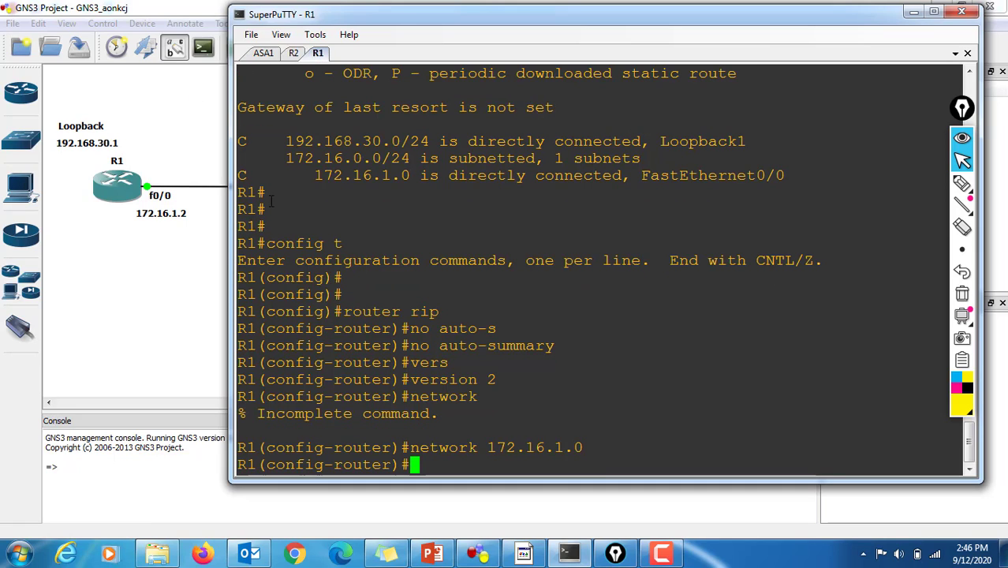
Step: Advertise network 192.168.30.0 in R1's RIP process and leave configuration mode with "end"
key(Up)
key(BackSpace)
key(BackSpace)
key(BackSpace)
key(BackSpace)
key(BackSpace)
key(BackSpace)
key(BackSpace)
key(BackSpace)
key(BackSpace)
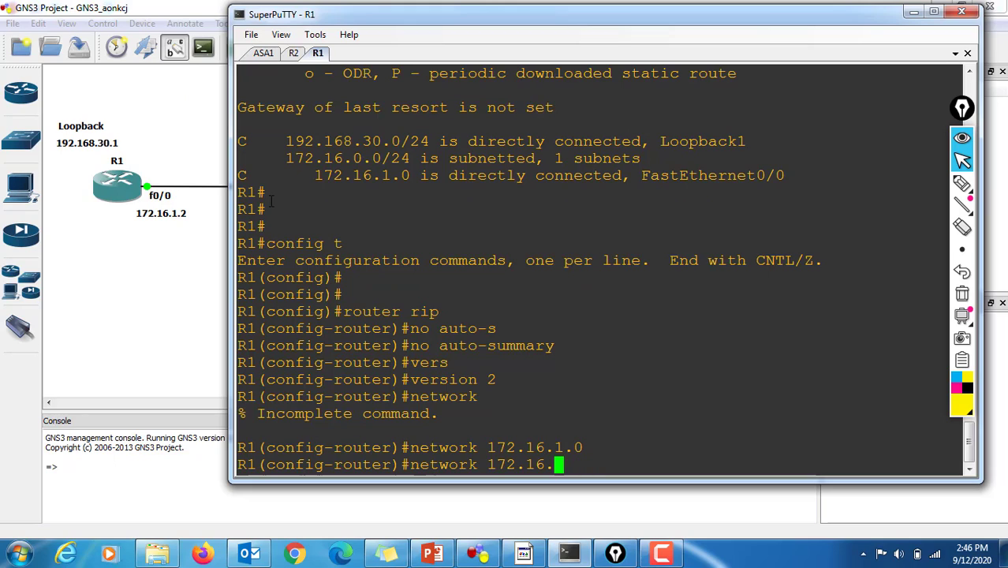
text(92)
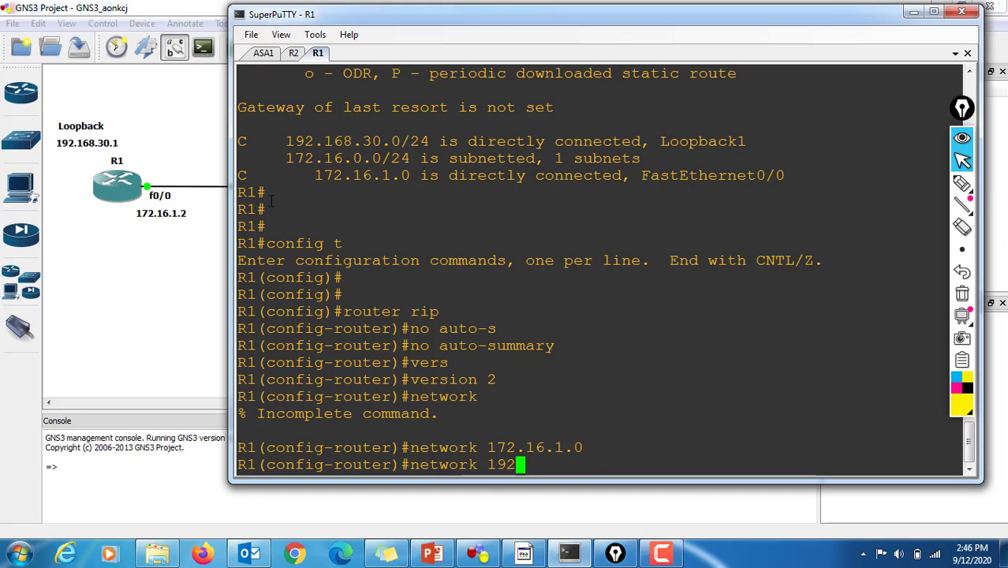
text(.168.3)
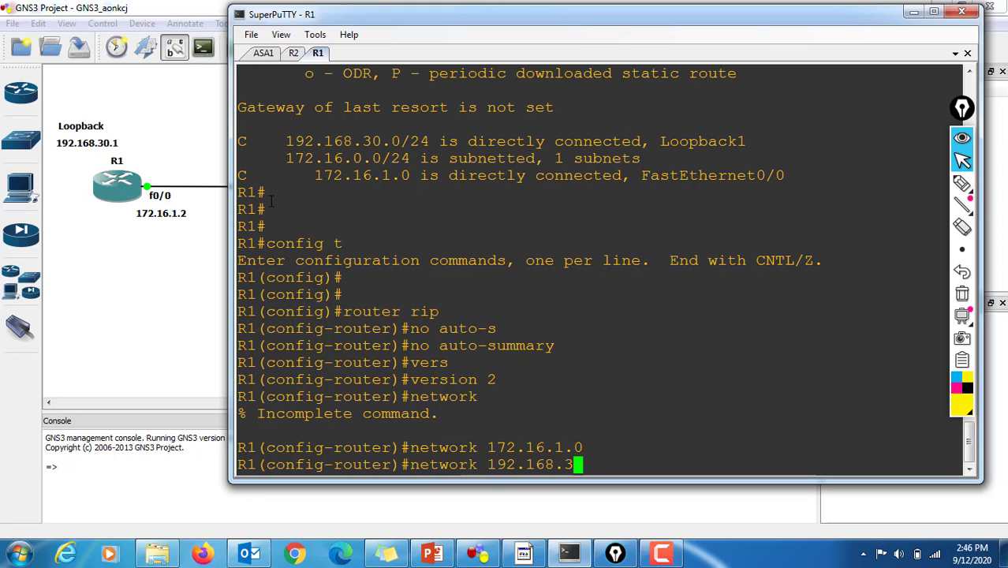
text(0.0)
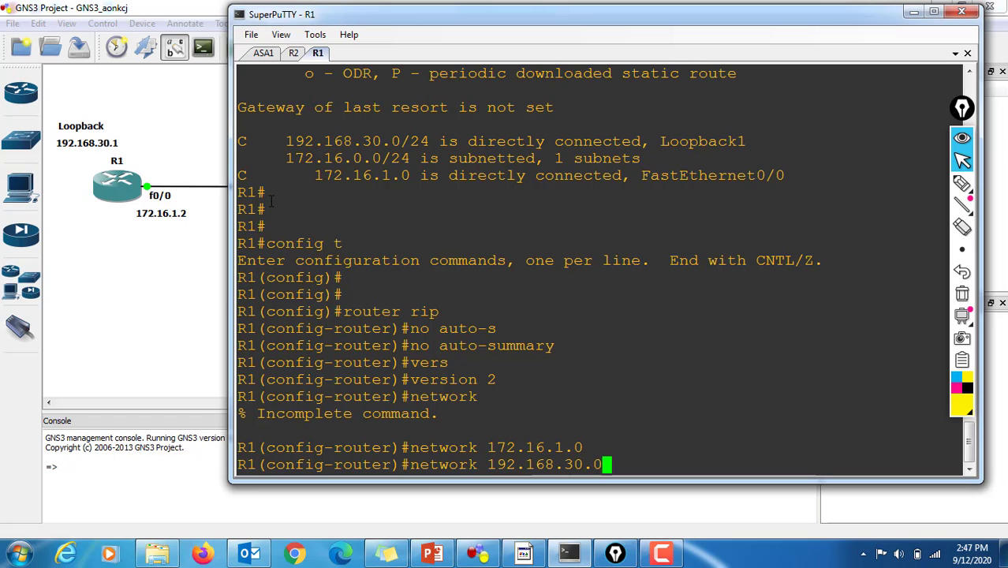
key(Return)
text(end)
key(Return)
key(Return)
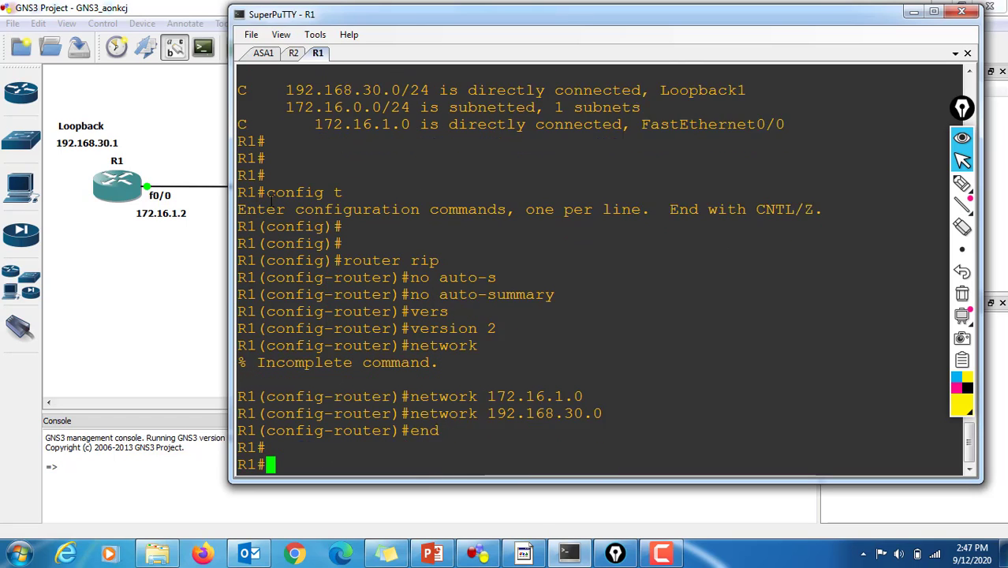
Step: Display R1's routing table with "sh ip ro" and highlight the routes learned through RIP
key(Return)
key(Return)
text(sh r)
key(BackSpace)
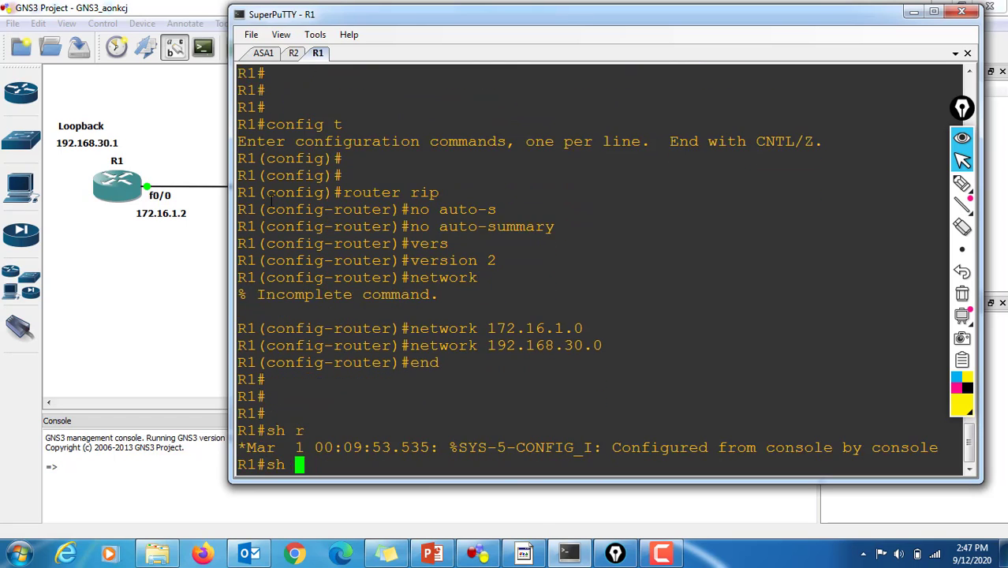
text(ip )
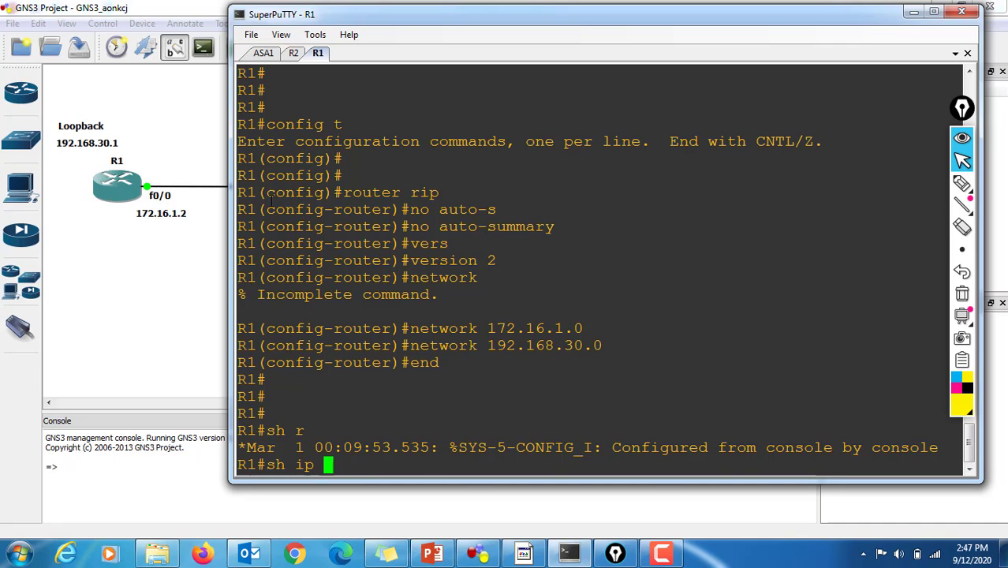
text(ro)
key(Return)
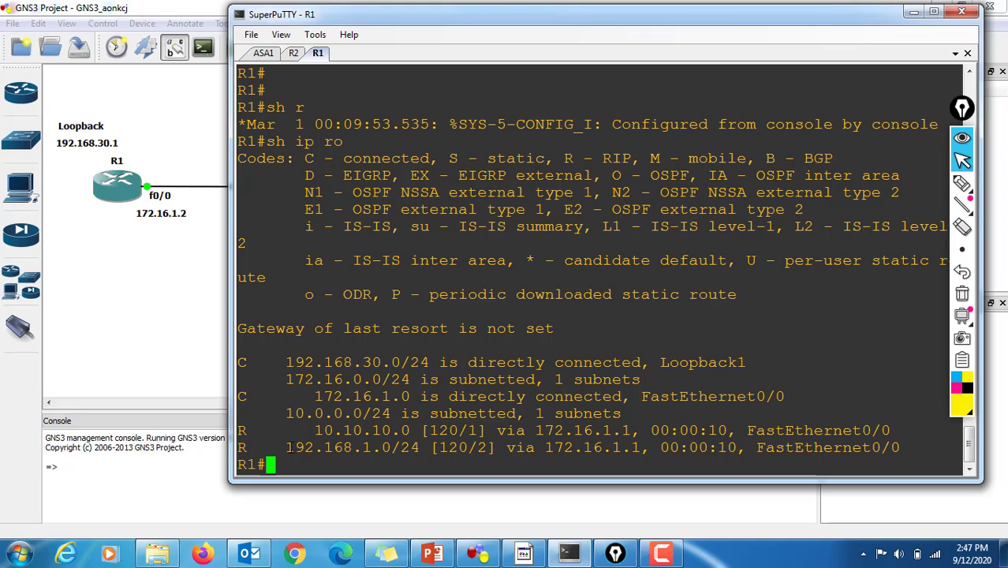
drag(286, 447, 419, 447)
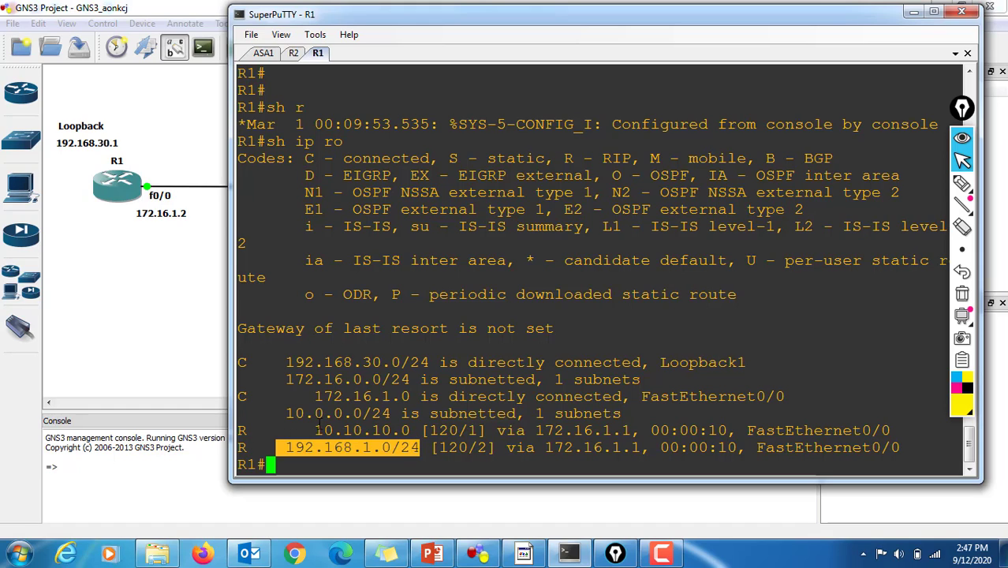
drag(315, 430, 514, 447)
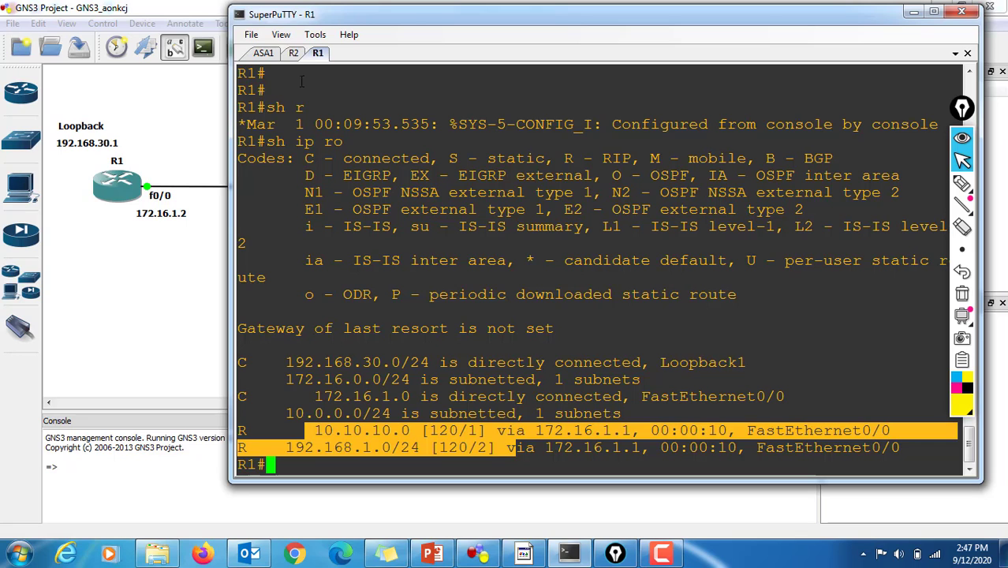
Step: Switch to R2's console and repeat the ping to R1's interface address 172.16.1.2
click(293, 53)
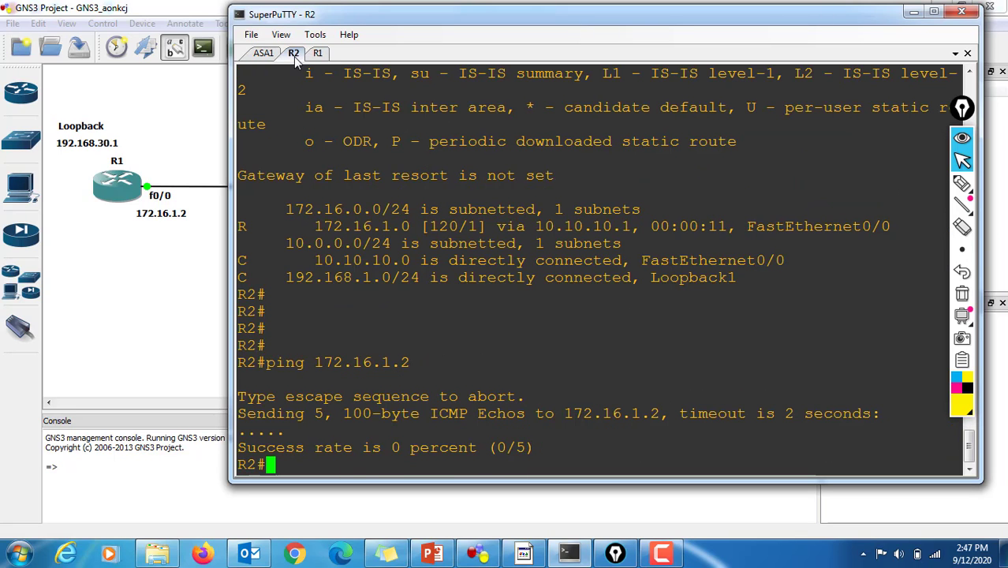
key(Return)
key(Return)
key(Return)
key(Up)
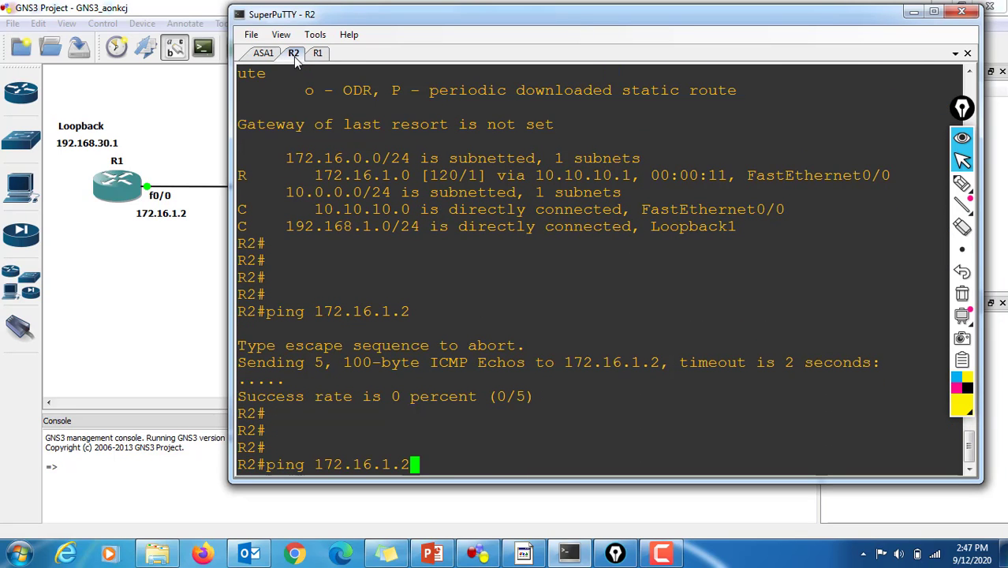
key(Return)
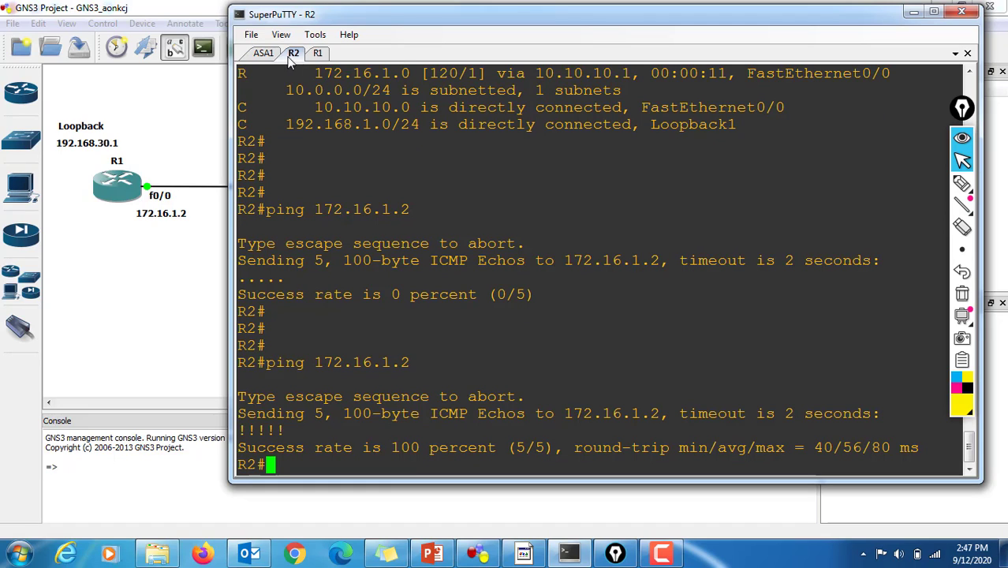
Step: Switch to ASA1's console, highlight the RIP commands in its history, and leave router configuration mode with "exit"
click(268, 55)
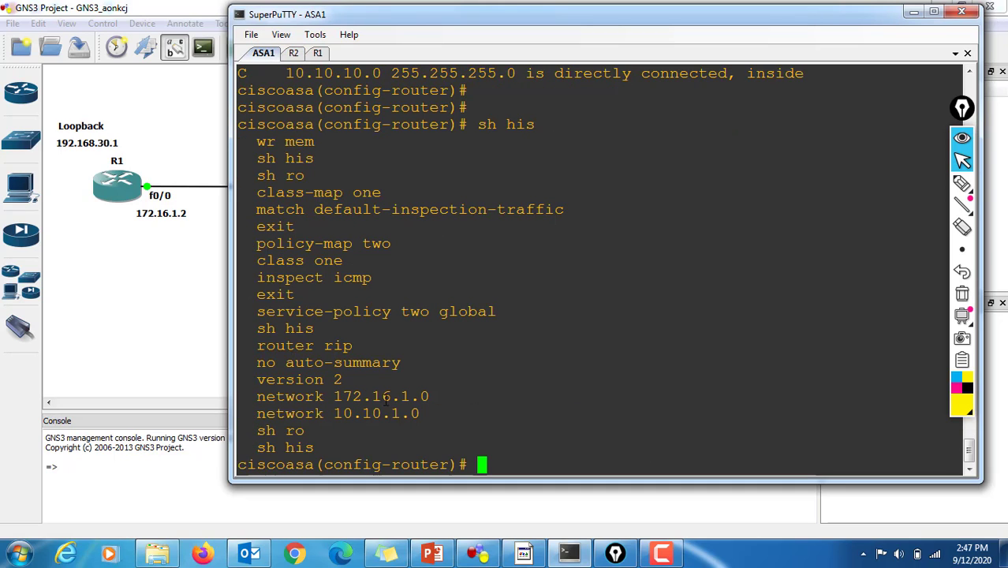
drag(420, 414, 244, 346)
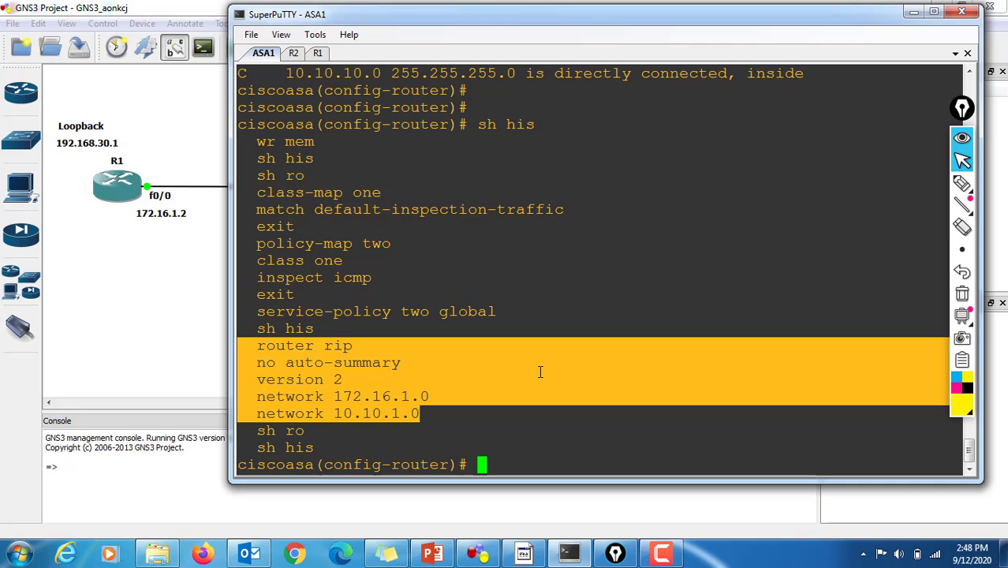
text(exit)
key(Return)
key(Return)
key(Return)
key(Return)
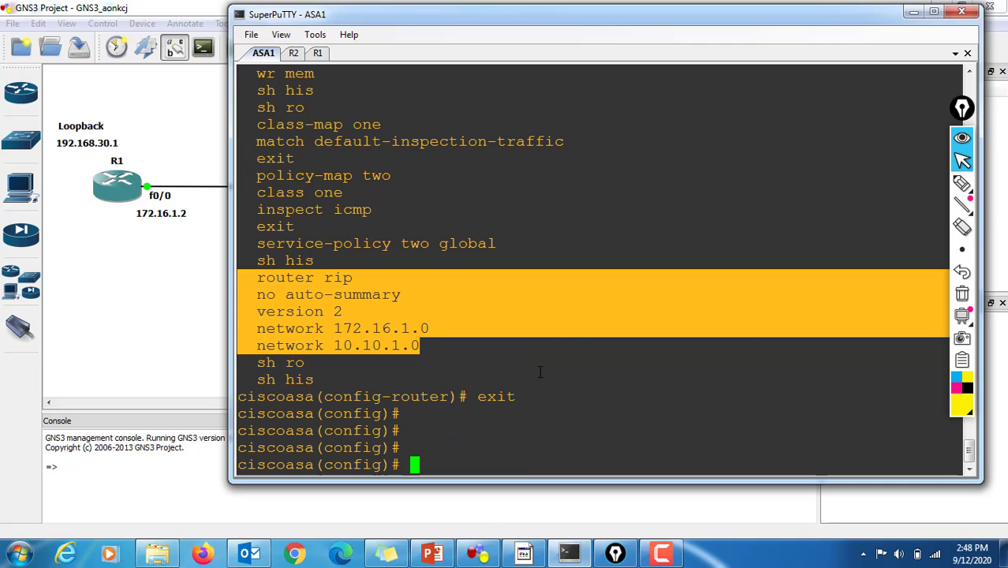
Step: List the "sh rip" options on ASA1, display the RIP database with "sh rip database", and highlight its entries
text(sh ri)
key(Tab)
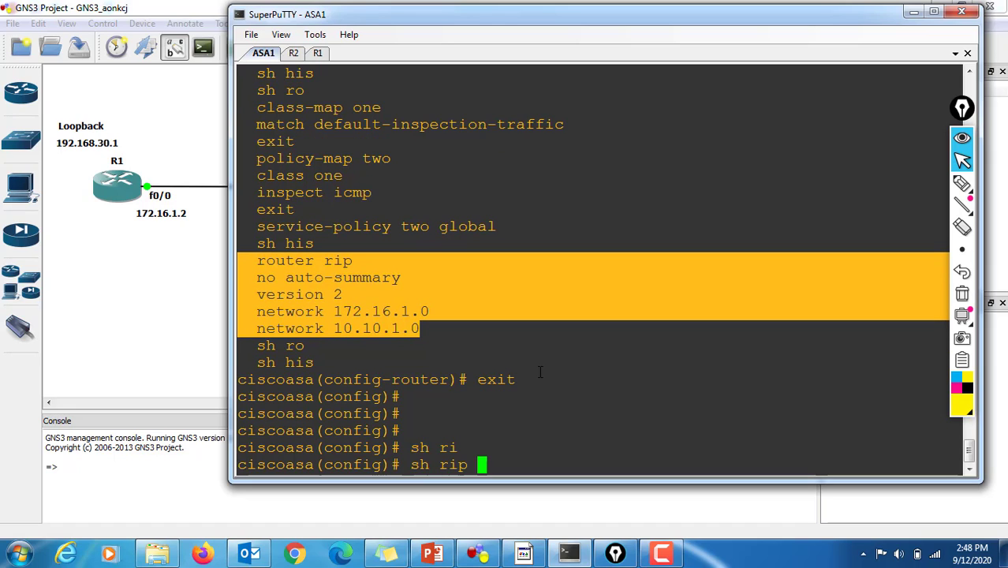
text(?)
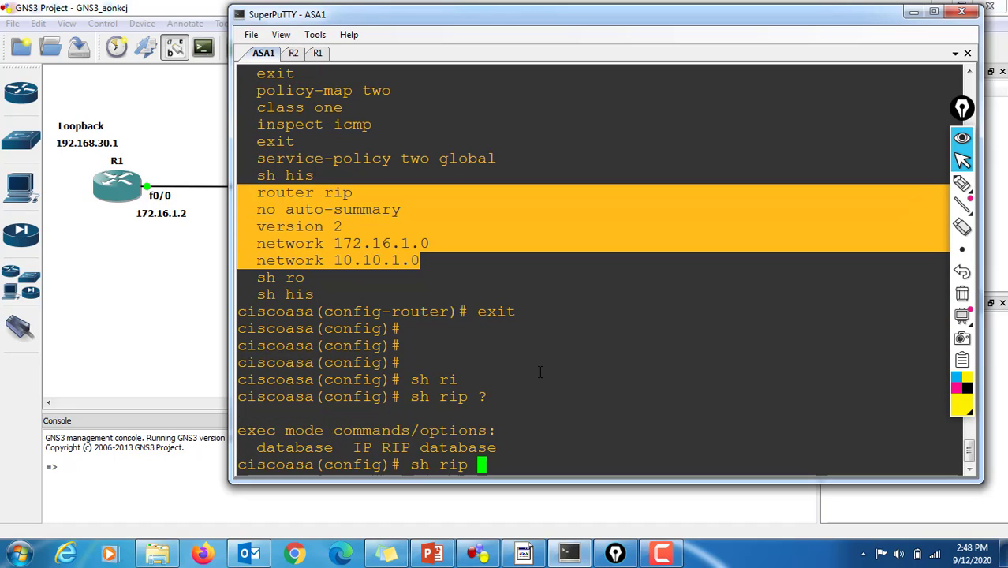
text(dat)
key(Tab)
key(Return)
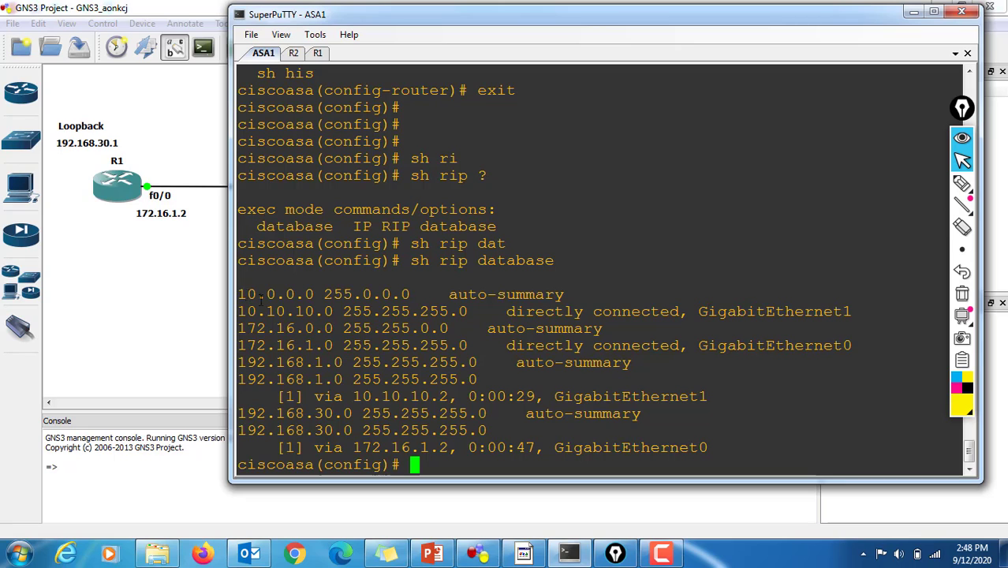
drag(246, 293, 585, 458)
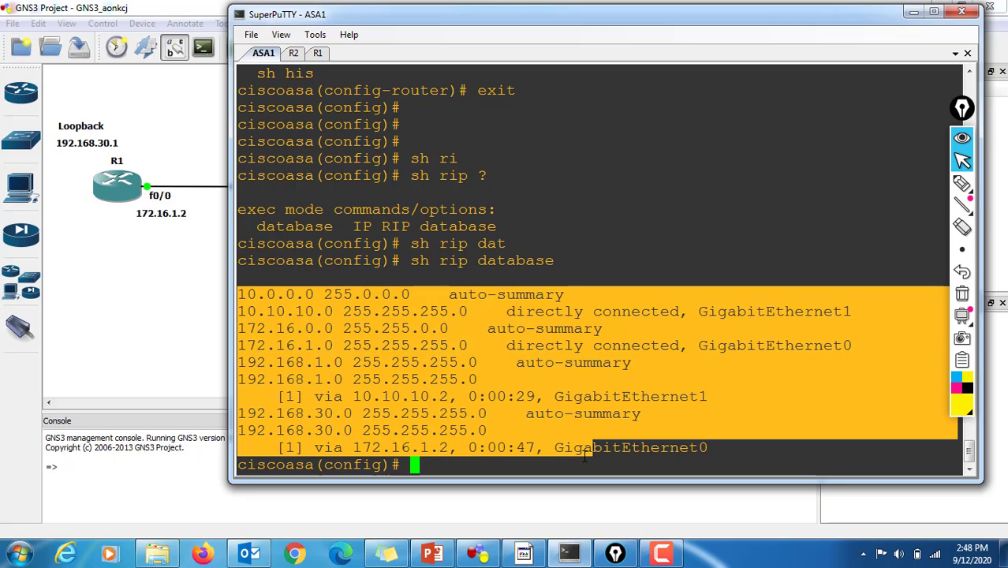
key(Return)
key(Return)
key(Return)
key(Return)
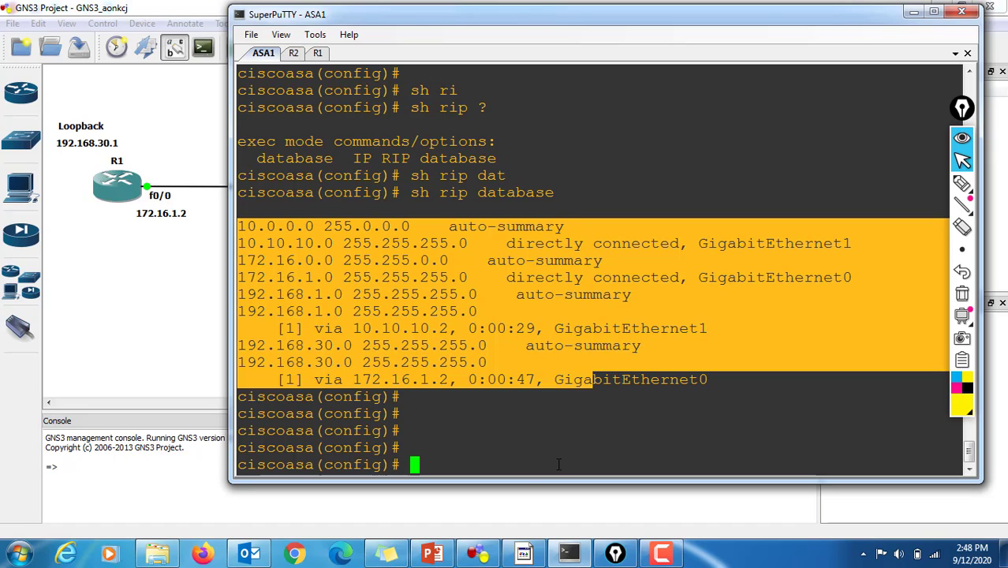
Step: Switch to the EIGRP-ASA presentation in PowerPoint and start the slide show on the RIP for ASA slide
click(432, 555)
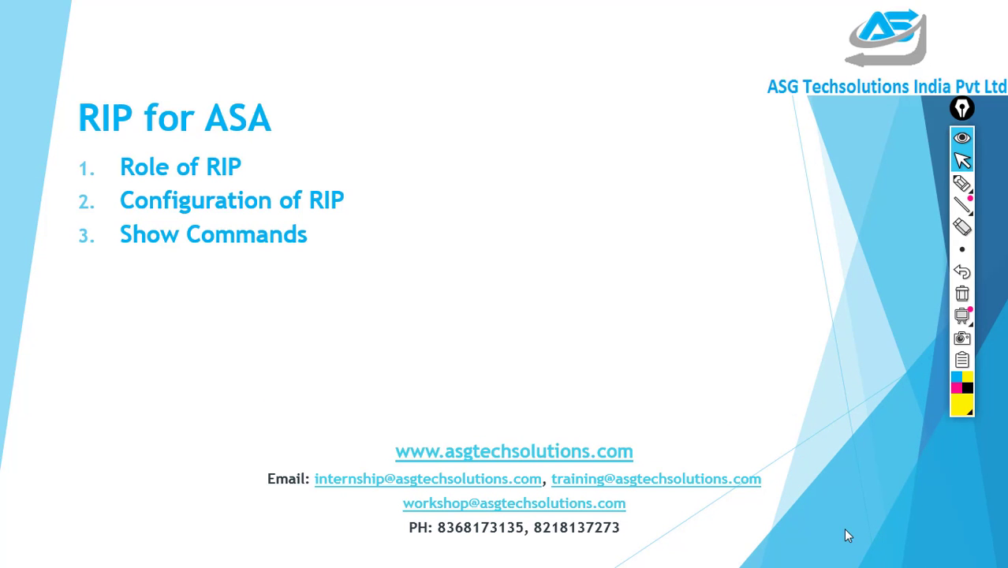
click(846, 530)
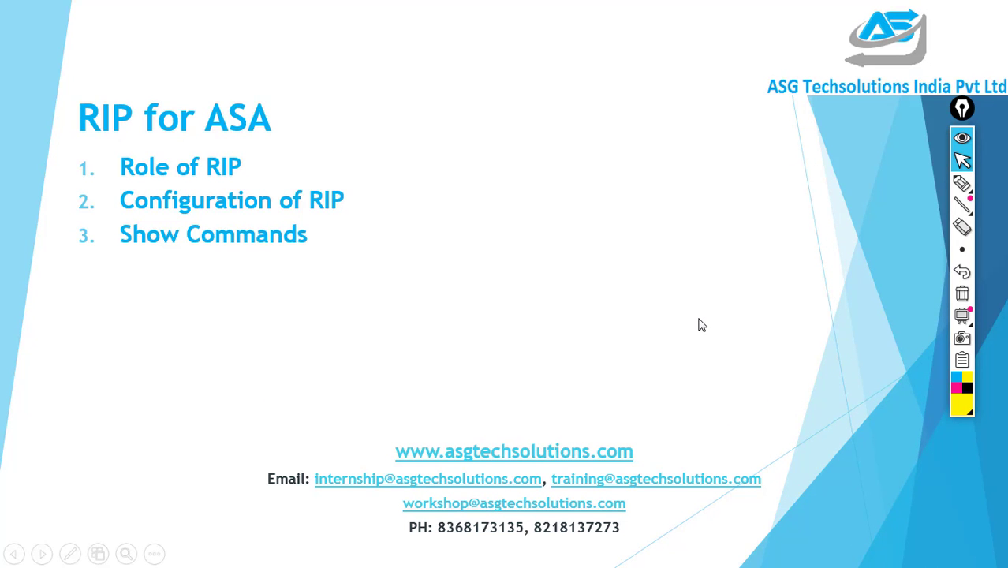